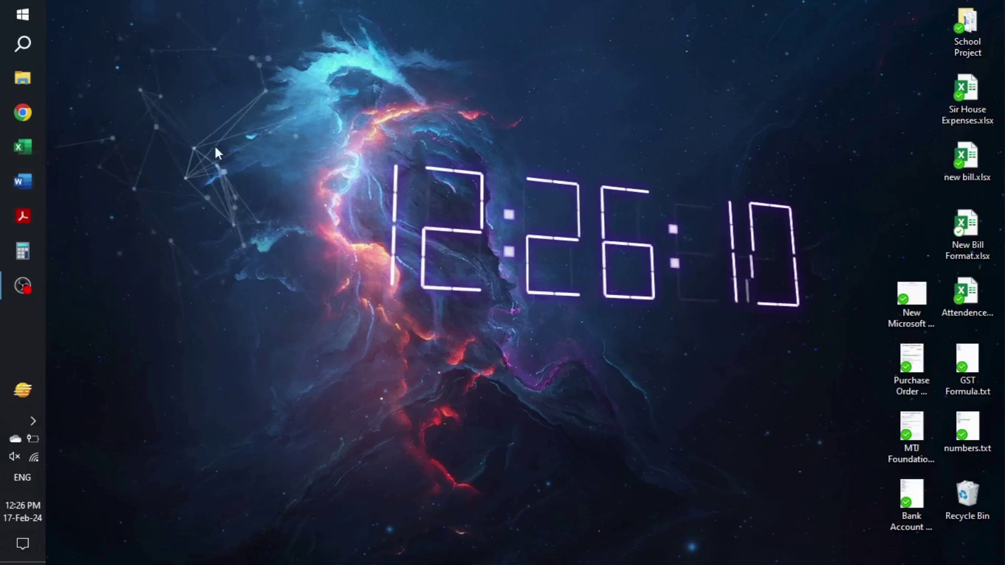
# Launch Microsoft Word from the Windows search by looking up 'word'
pyautogui.click(11, 48)
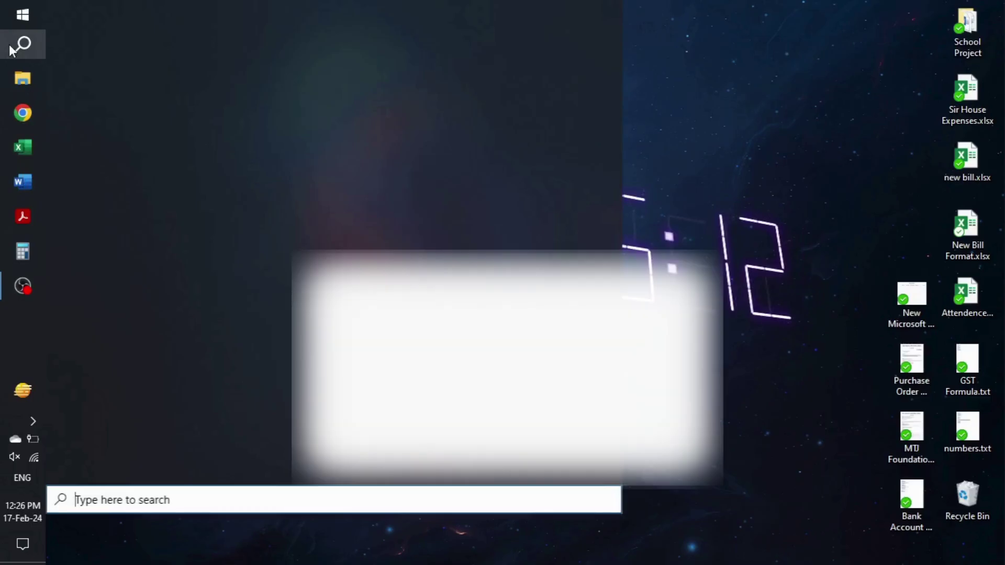
pyautogui.write('word')
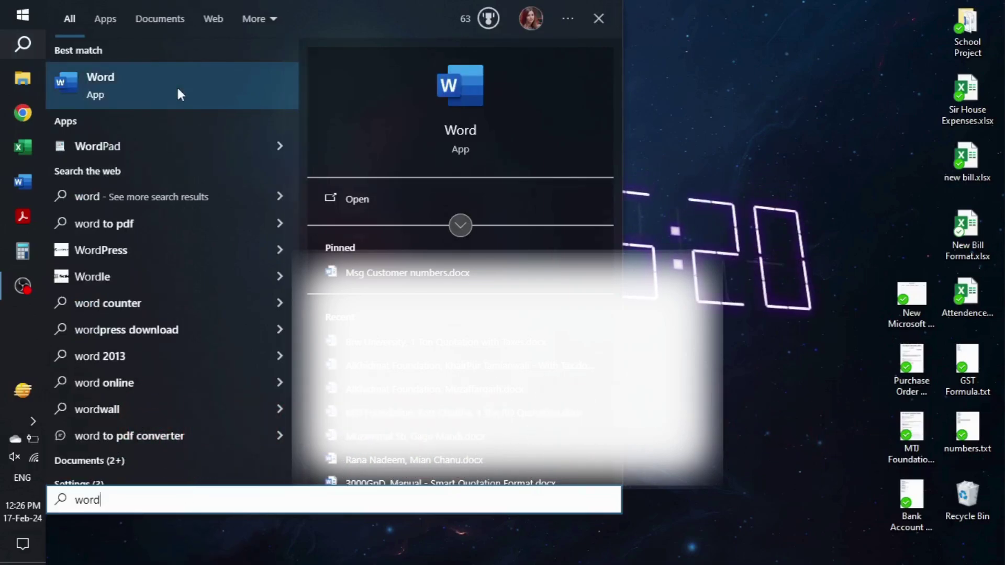
pyautogui.click(178, 89)
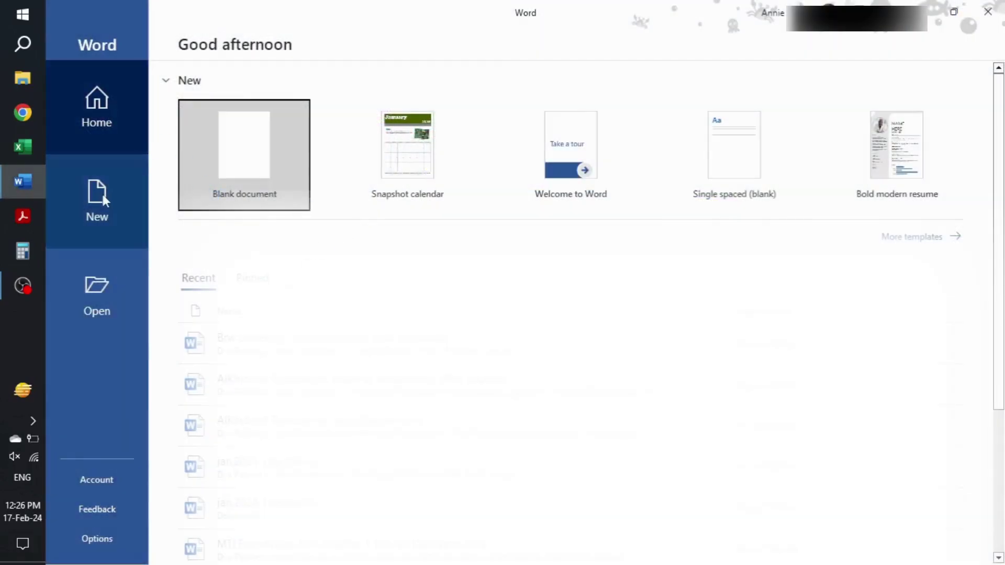
# Browse the New page's templates and create a blank document
pyautogui.click(911, 241)
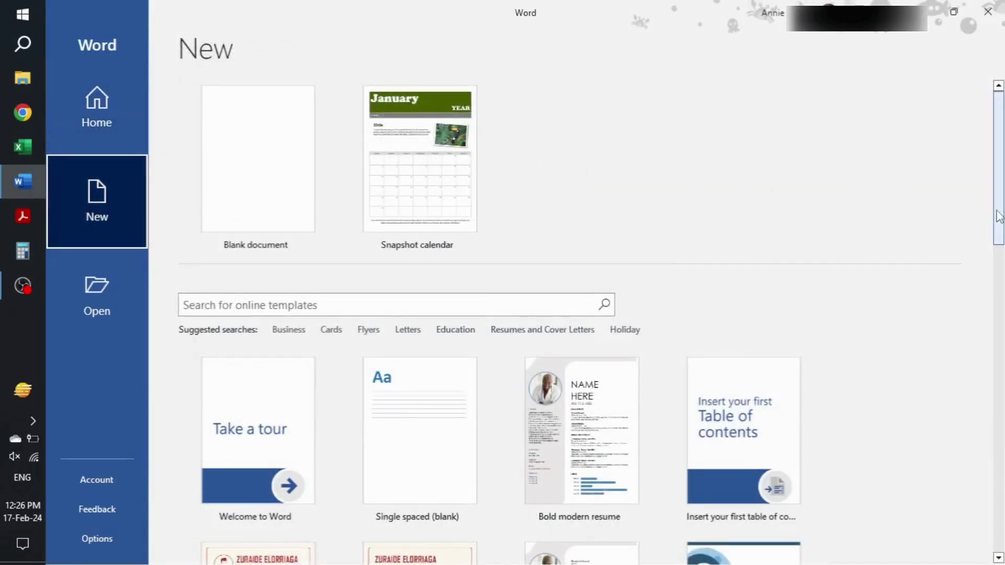
pyautogui.moveTo(999, 214); pyautogui.dragTo(1000, 246)
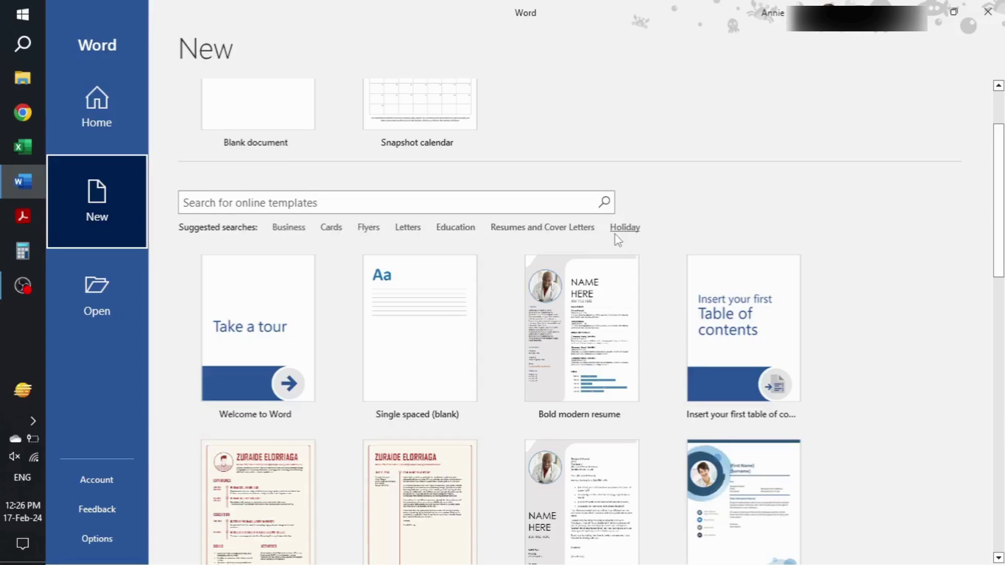
pyautogui.scroll(2, 998, 199)
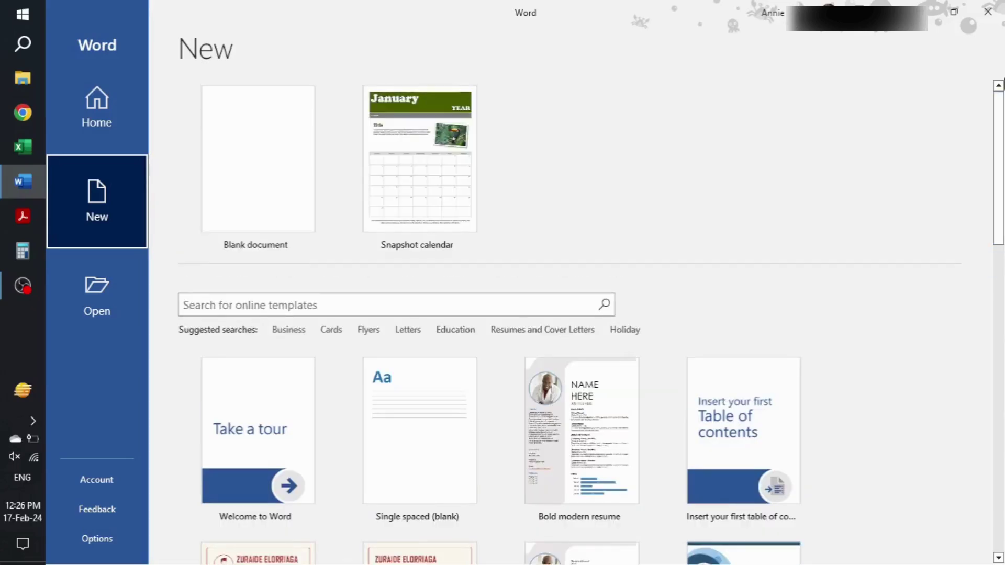
pyautogui.click(230, 182)
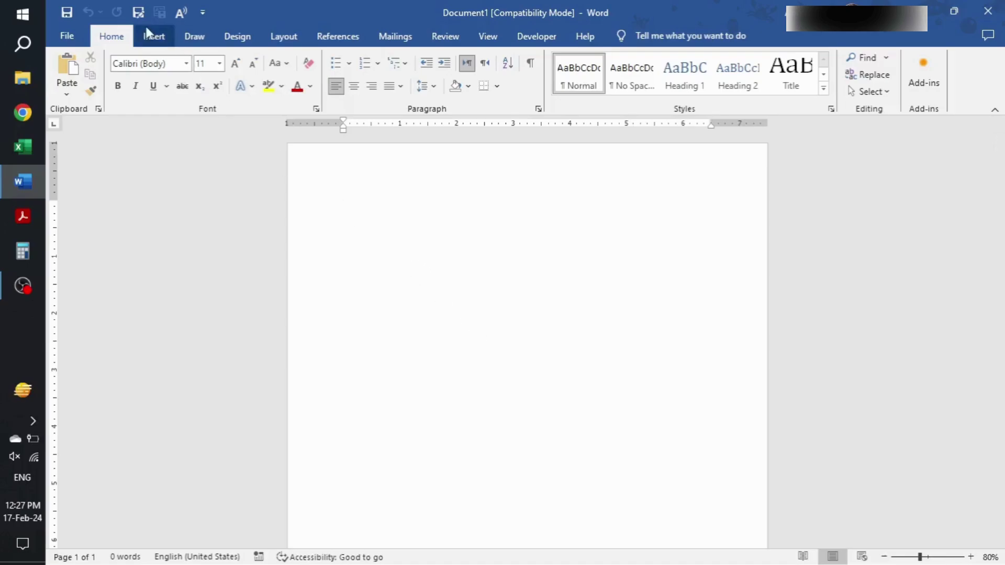
# Look through the Insert, Draw, Design, Layout, Developer and Help ribbons, returning to Home
pyautogui.click(156, 37)
pyautogui.click(193, 38)
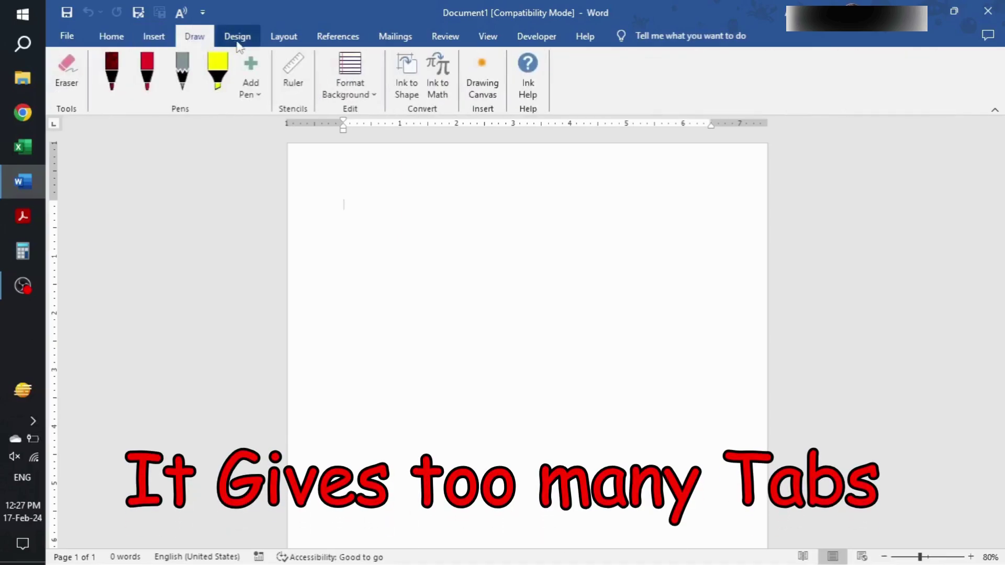
pyautogui.click(237, 36)
pyautogui.click(283, 36)
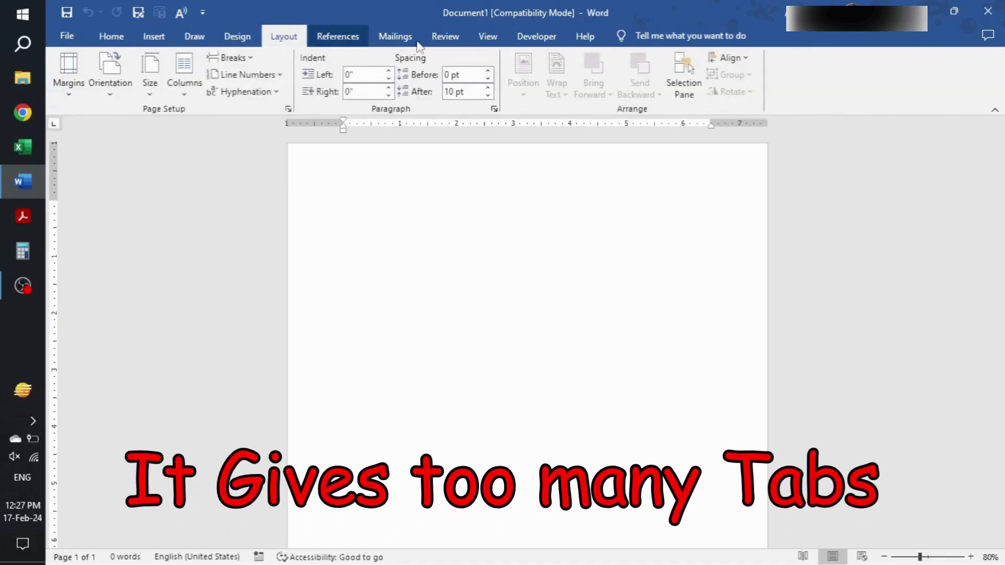
pyautogui.scroll(-4, 417, 44)
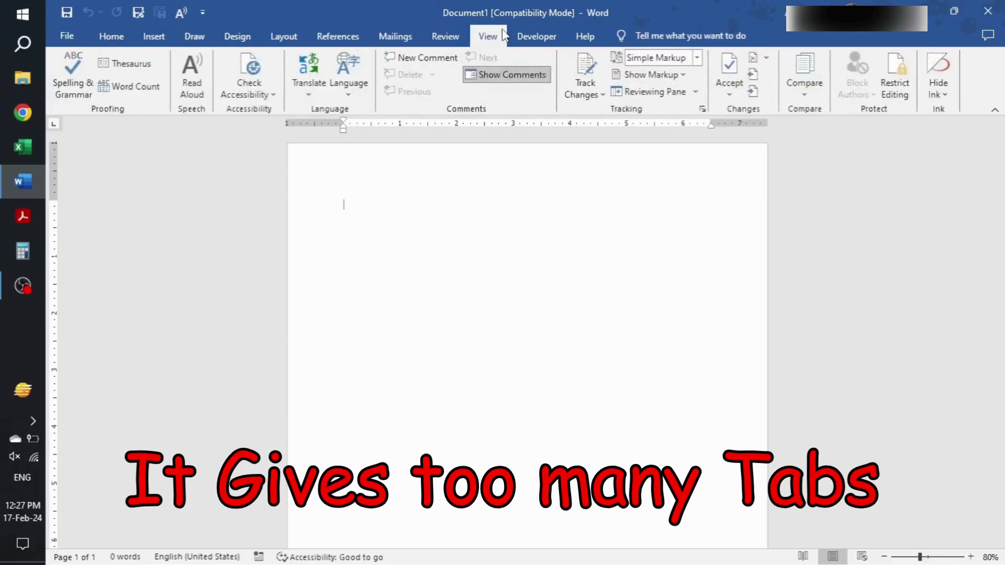
pyautogui.click(540, 36)
pyautogui.click(584, 35)
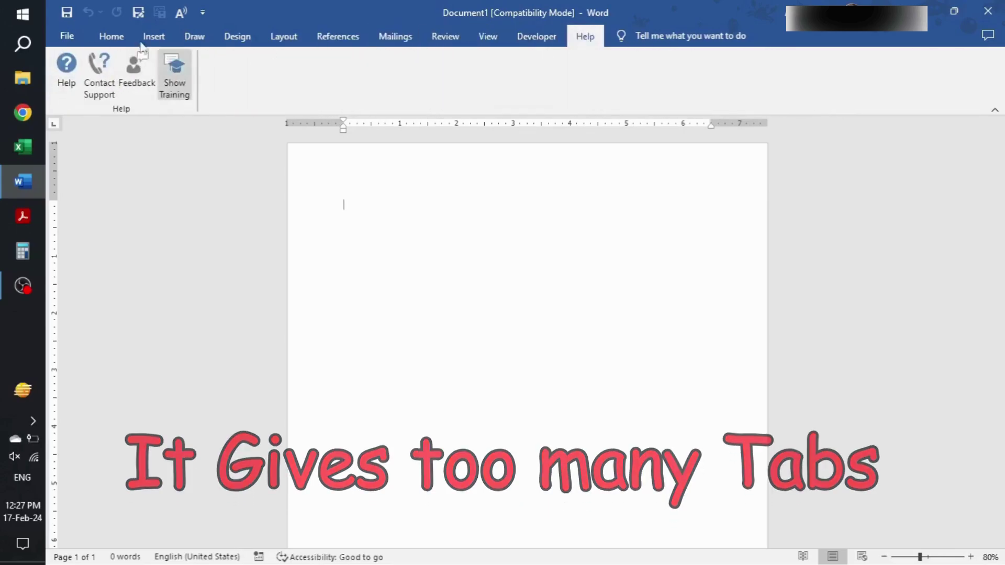
pyautogui.click(111, 38)
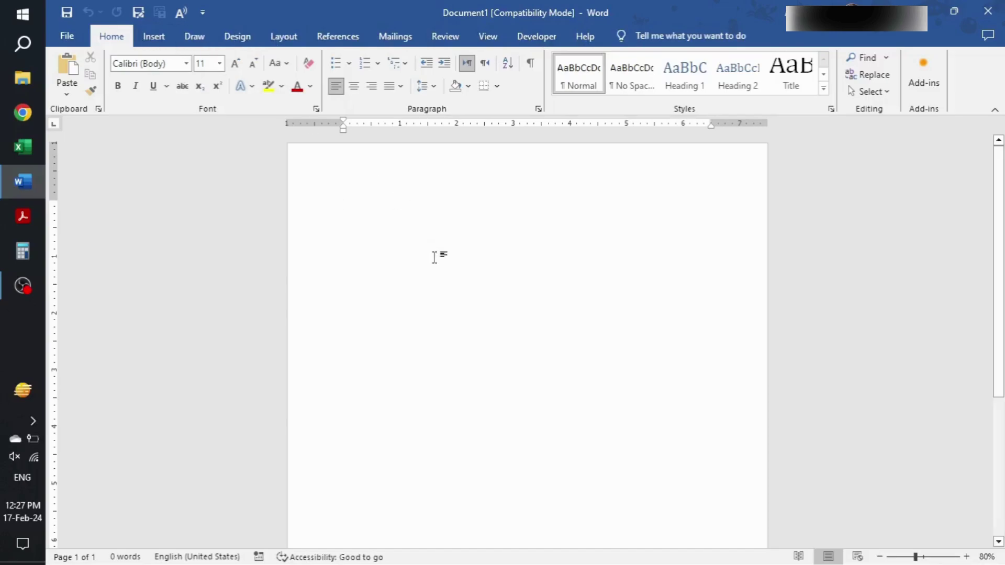
# Revisit Insert, Developer and Mailings, ending on the Layout ribbon
pyautogui.click(154, 37)
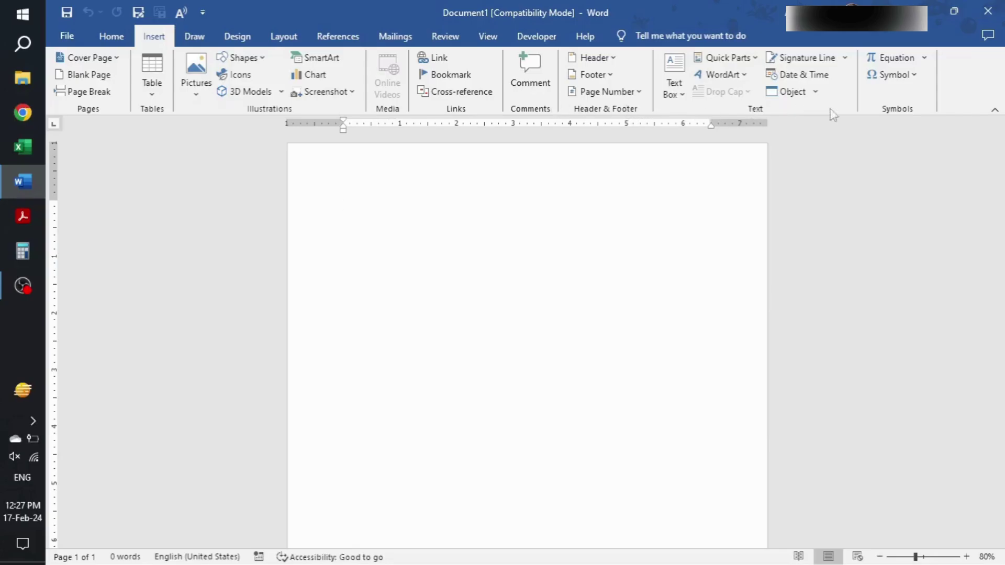
pyautogui.click(555, 39)
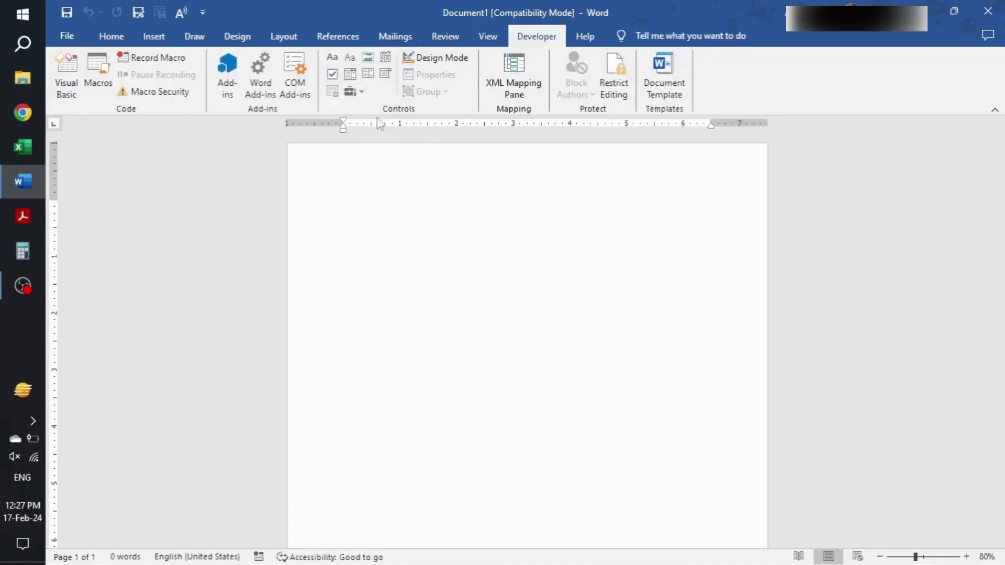
pyautogui.click(389, 44)
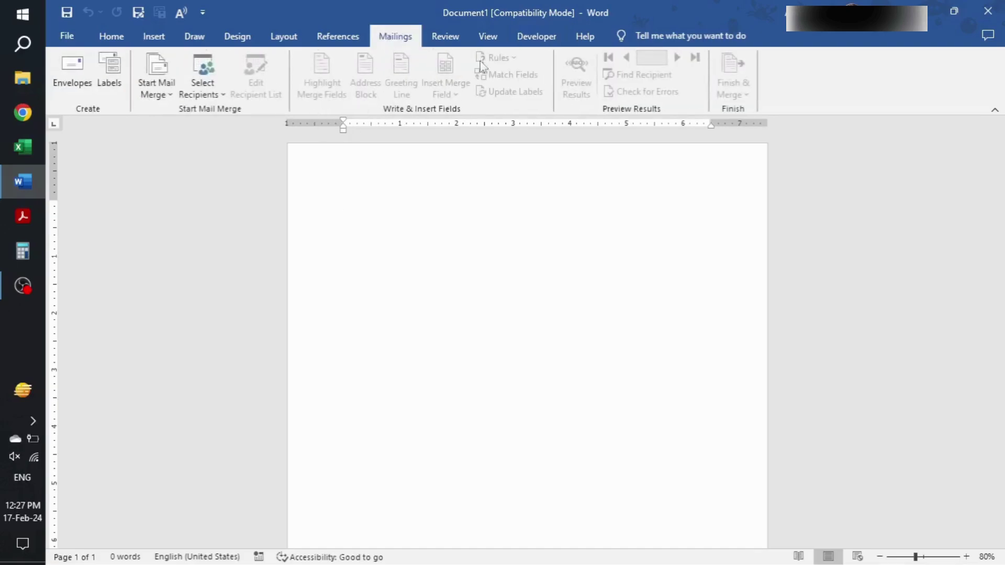
pyautogui.click(287, 37)
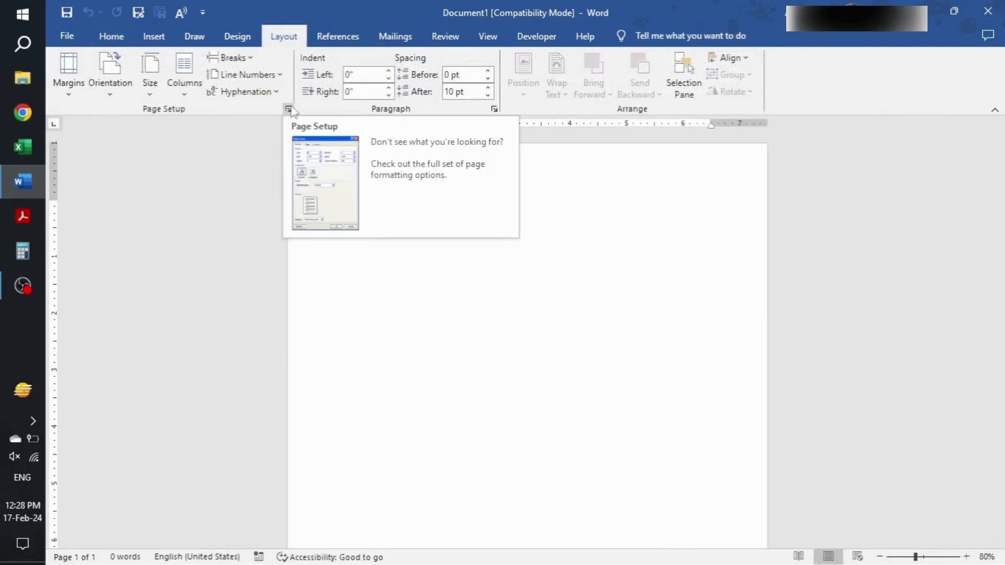
# Review the Paragraph and Page Setup dialogs and cancel both unchanged
pyautogui.click(494, 109)
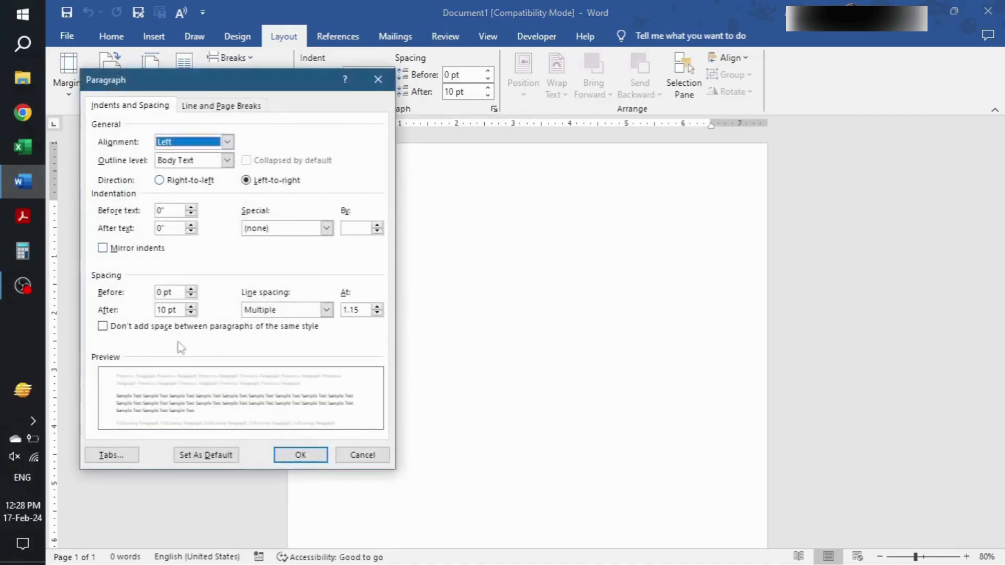
pyautogui.click(356, 455)
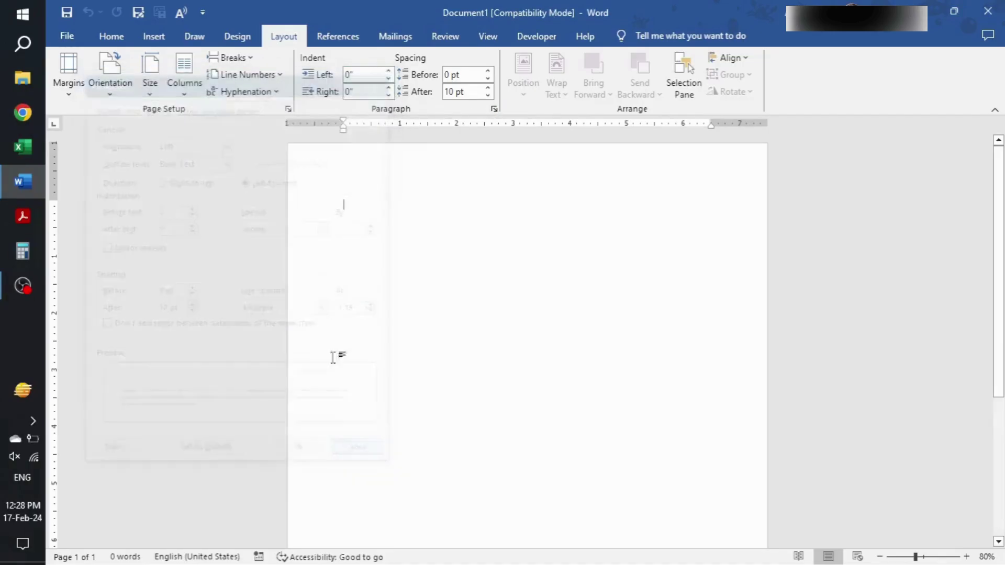
pyautogui.click(289, 110)
pyautogui.click(640, 459)
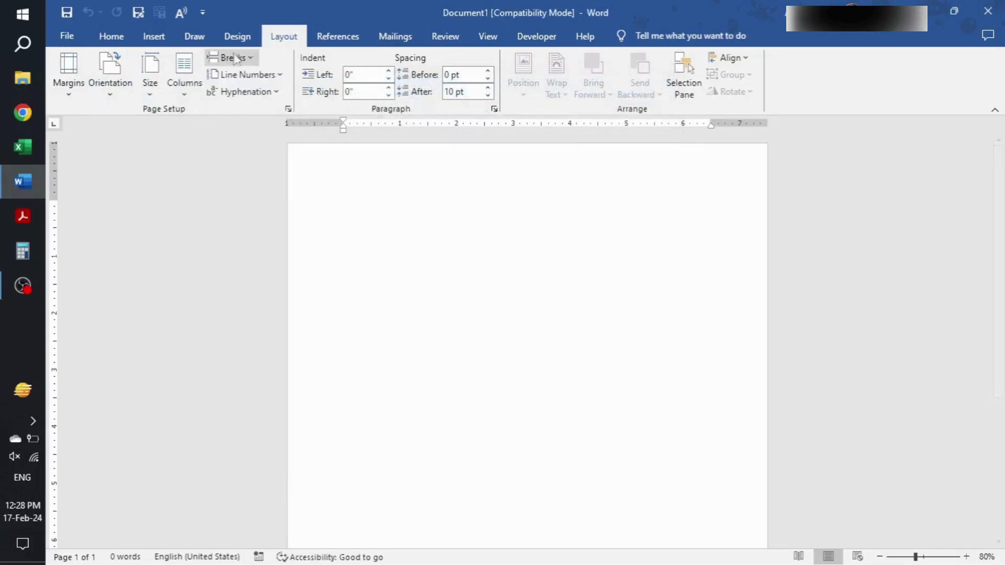
# Back on Home, review the Font dialog and cancel it unchanged
pyautogui.click(194, 37)
pyautogui.click(151, 37)
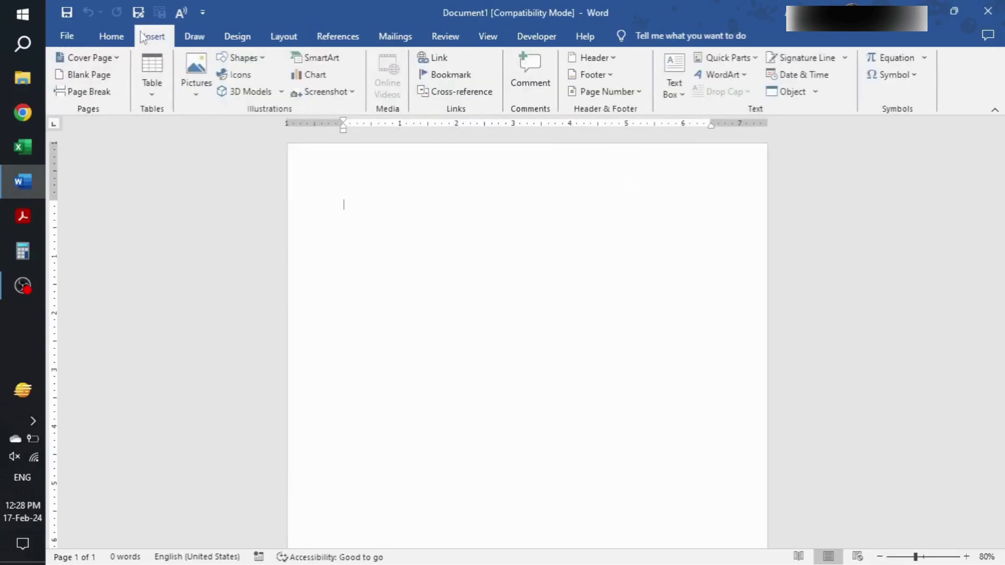
pyautogui.click(109, 36)
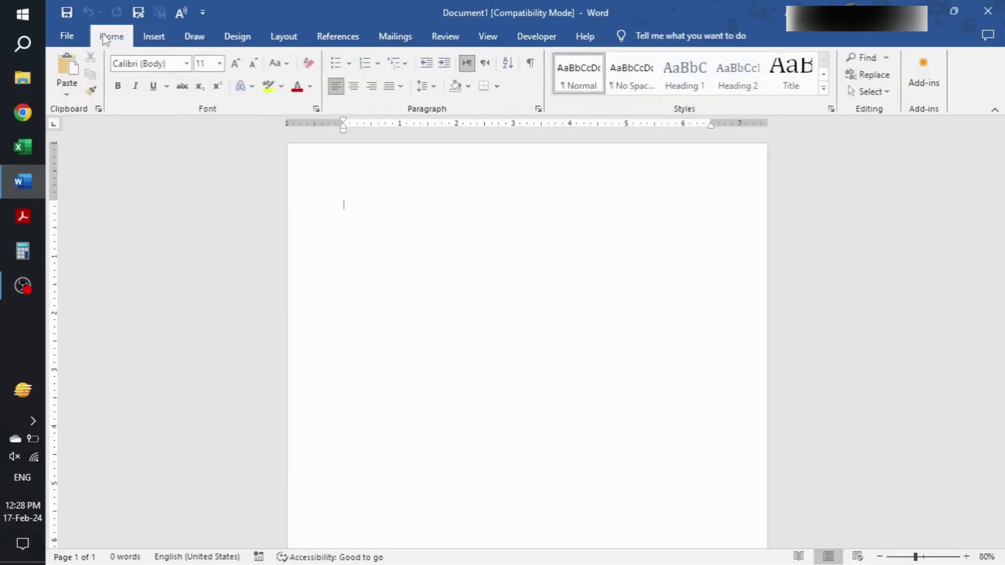
pyautogui.click(316, 109)
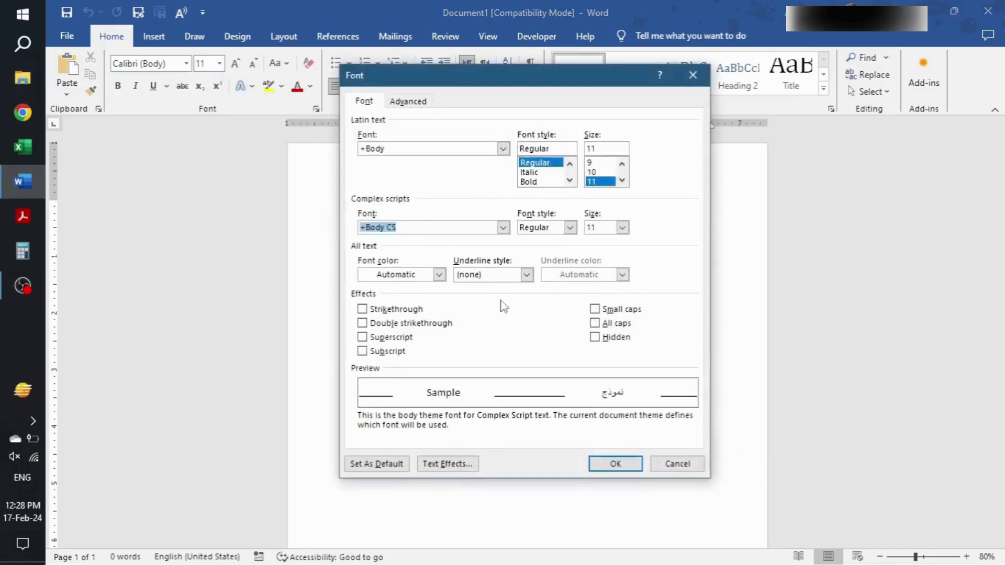
pyautogui.click(678, 463)
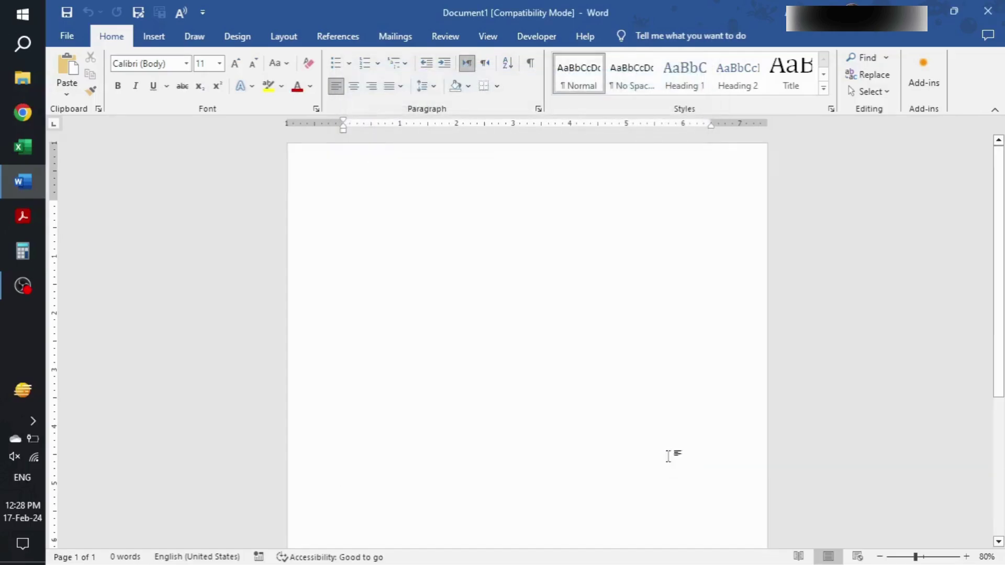
# Zoom the blank page up to 500% with the slider, then back down to 100%
pyautogui.scroll(-4, 496, 105)
pyautogui.scroll(4, 496, 110)
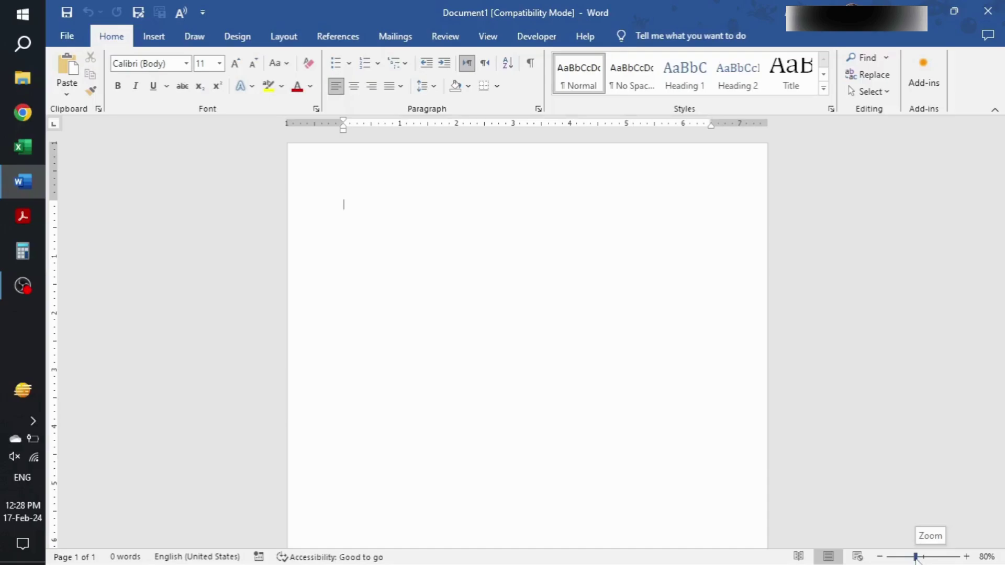
pyautogui.moveTo(917, 558)
pyautogui.mouseDown()
pyautogui.moveTo(967, 563)
pyautogui.moveTo(932, 561)
pyautogui.mouseUp()
pyautogui.scroll(2, 931, 562)
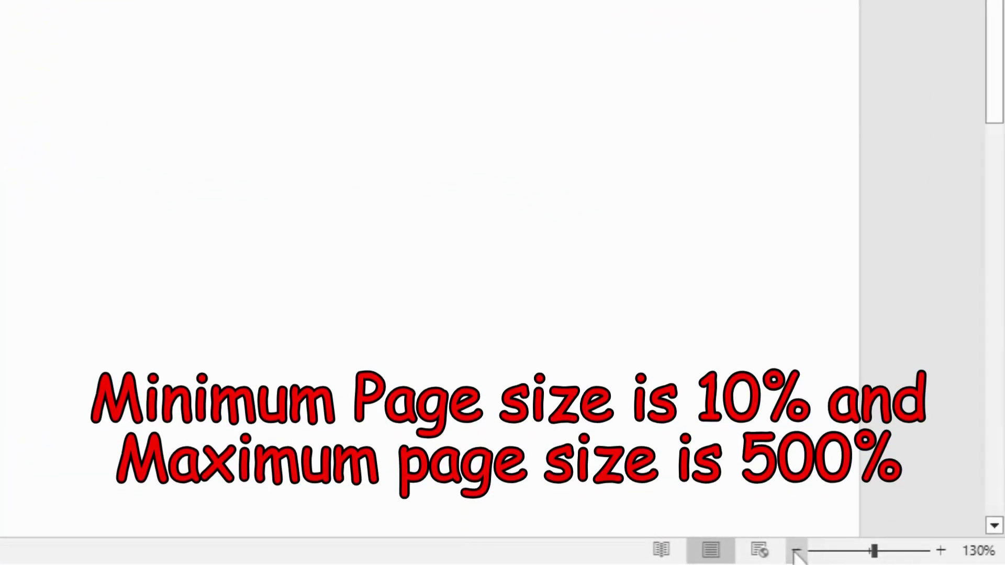
pyautogui.click(795, 552)
pyautogui.click(796, 552)
pyautogui.click(796, 552)
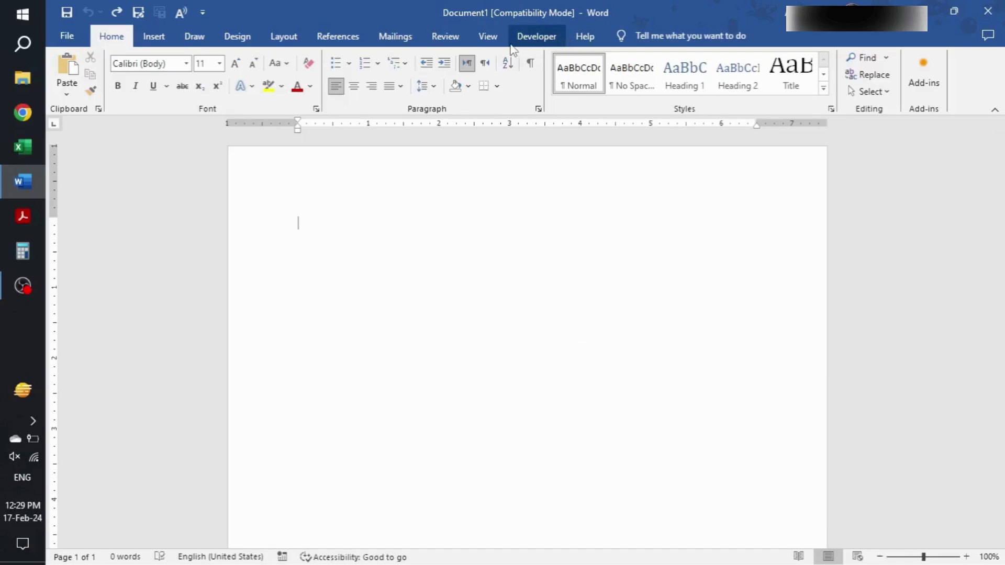
# Search 'ruler' in the Tell me box and toggle the rulers off
pyautogui.click(452, 36)
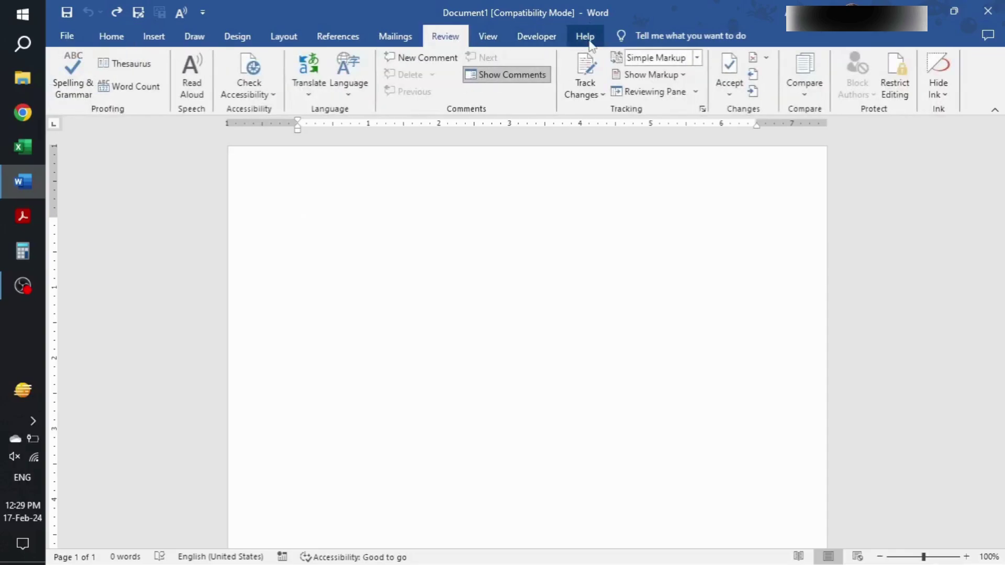
pyautogui.click(681, 36)
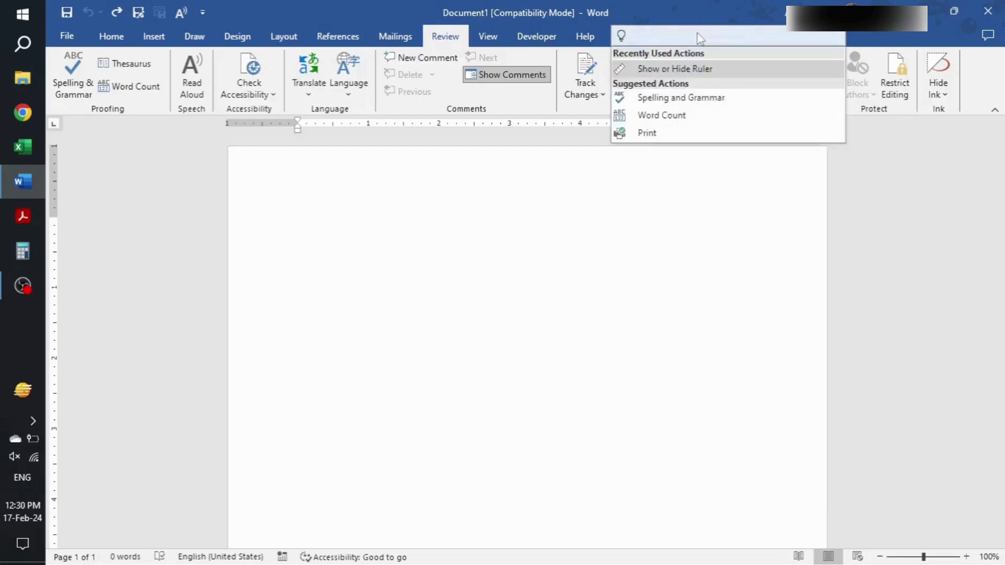
pyautogui.write('ruler')
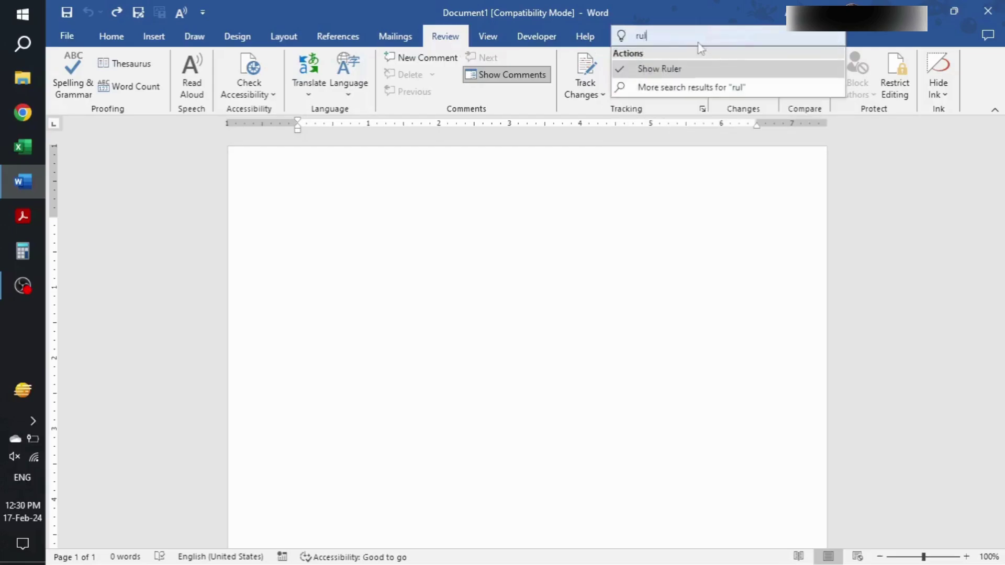
pyautogui.click(691, 74)
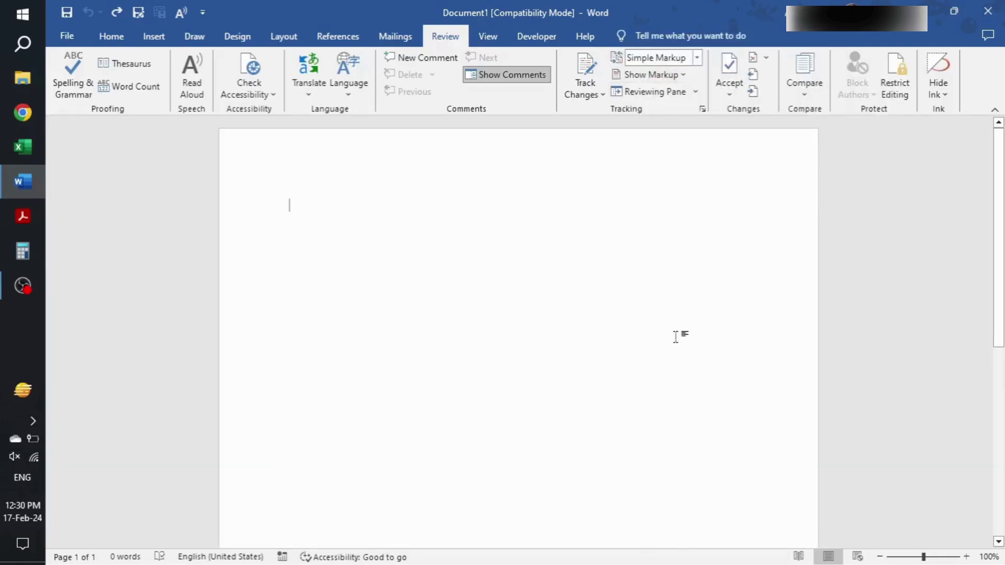
# Search 'ruler' again and turn the horizontal and vertical rulers back on
pyautogui.click(708, 36)
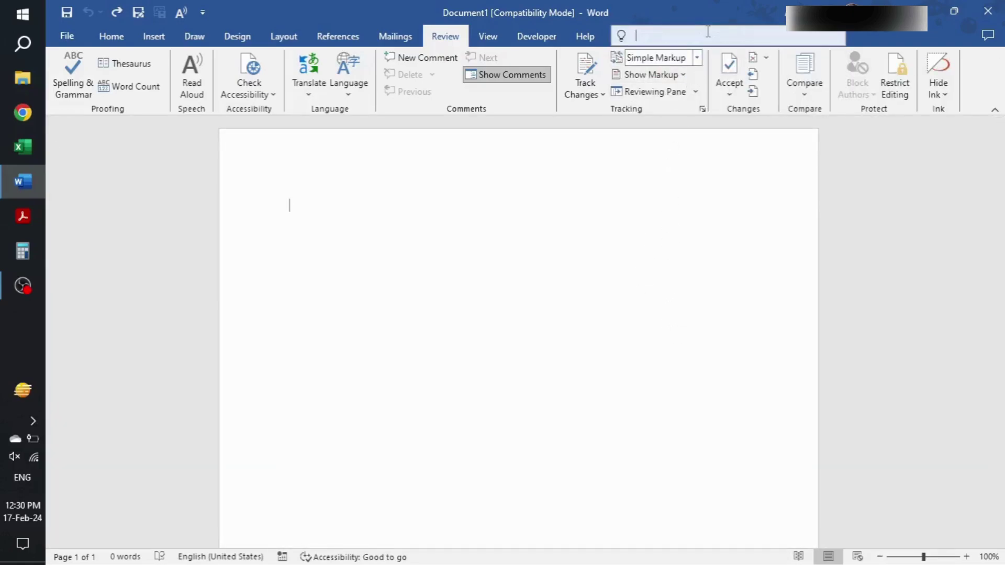
pyautogui.write('ruler')
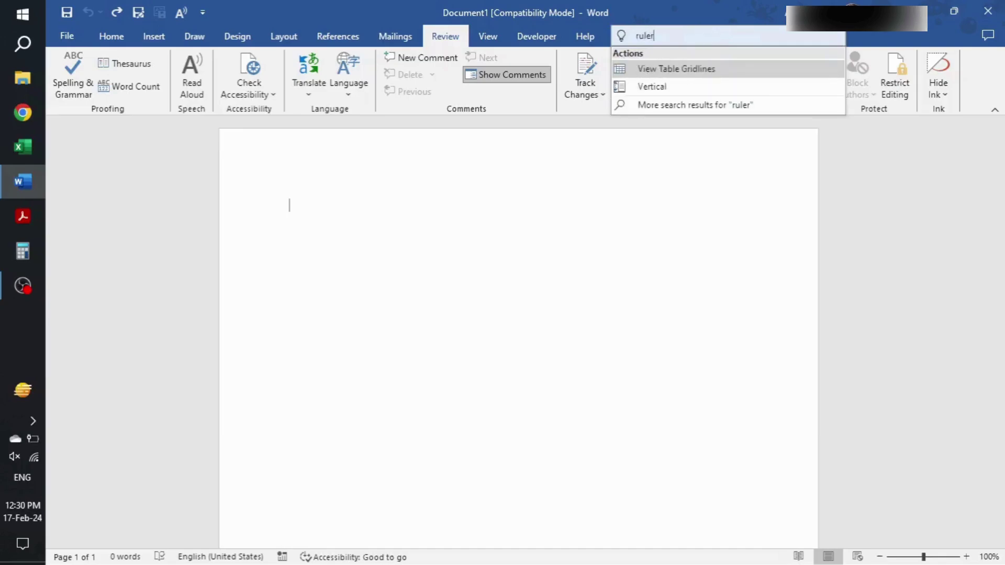
pyautogui.click(708, 77)
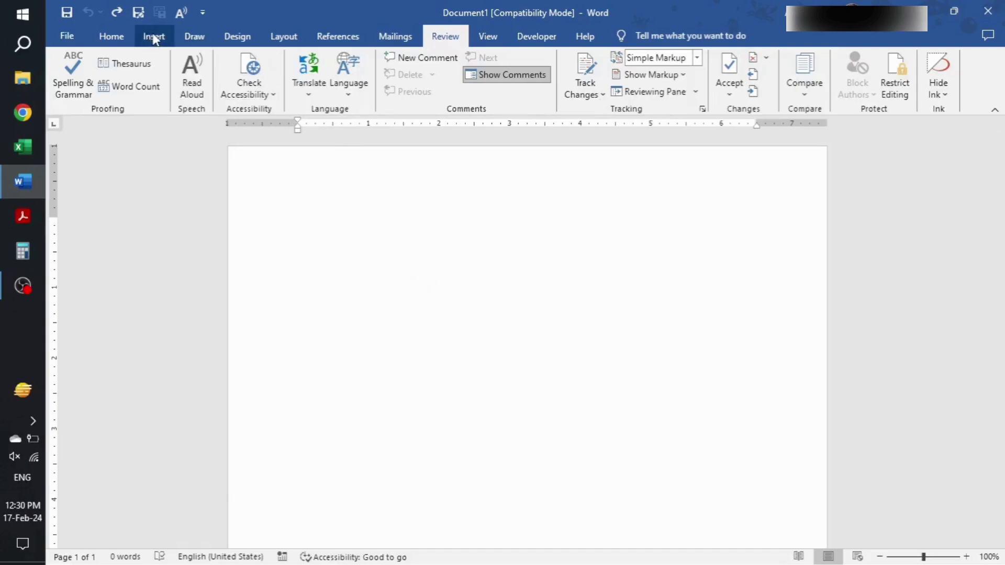
# Type the 'Name:' fill-in line, fixing its spacing via the spelling suggestion
pyautogui.write('Name:____________________')
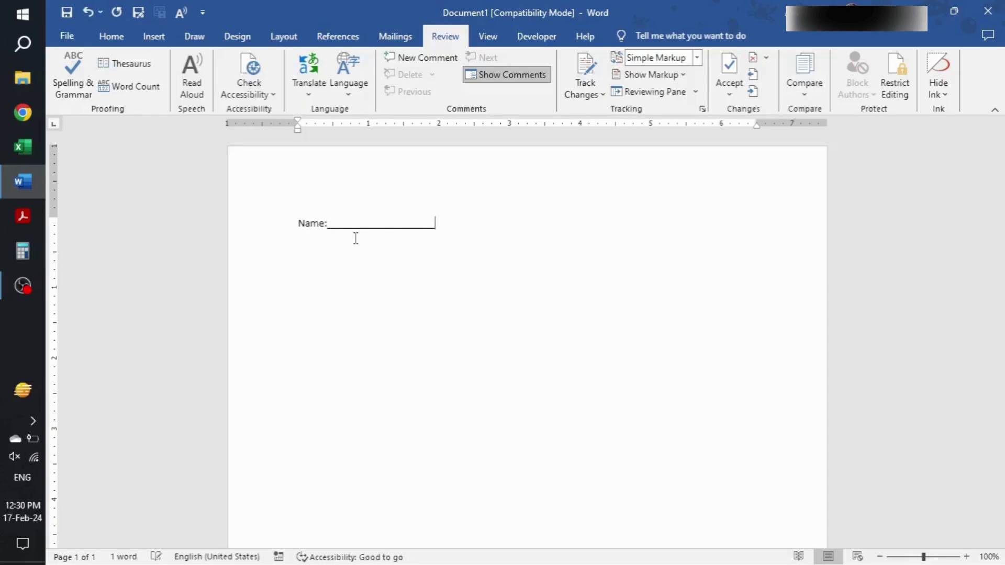
pyautogui.press('Return')
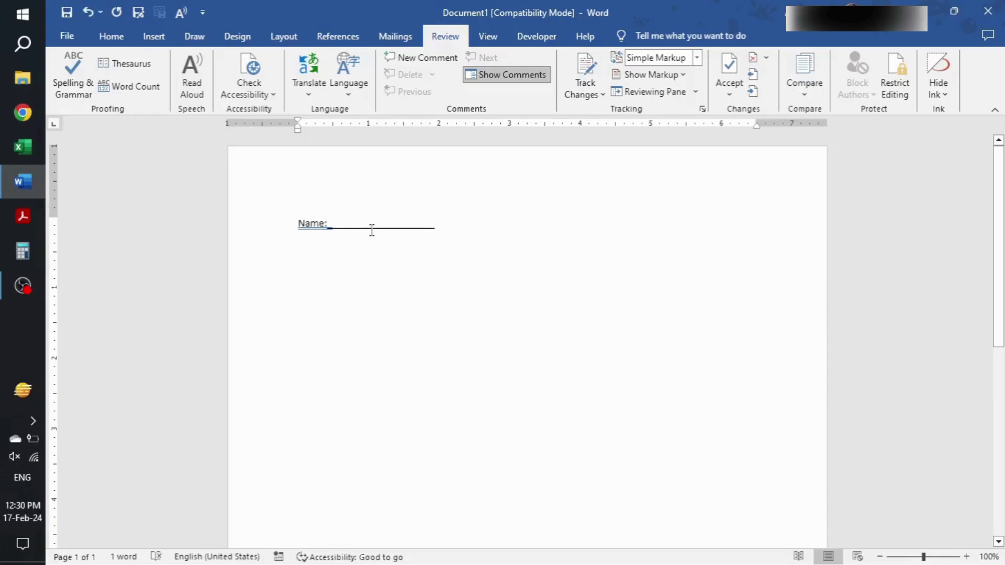
pyautogui.rightClick(330, 224)
pyautogui.click(333, 237)
pyautogui.click(307, 252)
# Add the 'Subject: ____' line and the 'English : A Review' title, centred
pyautogui.write('Subject:')
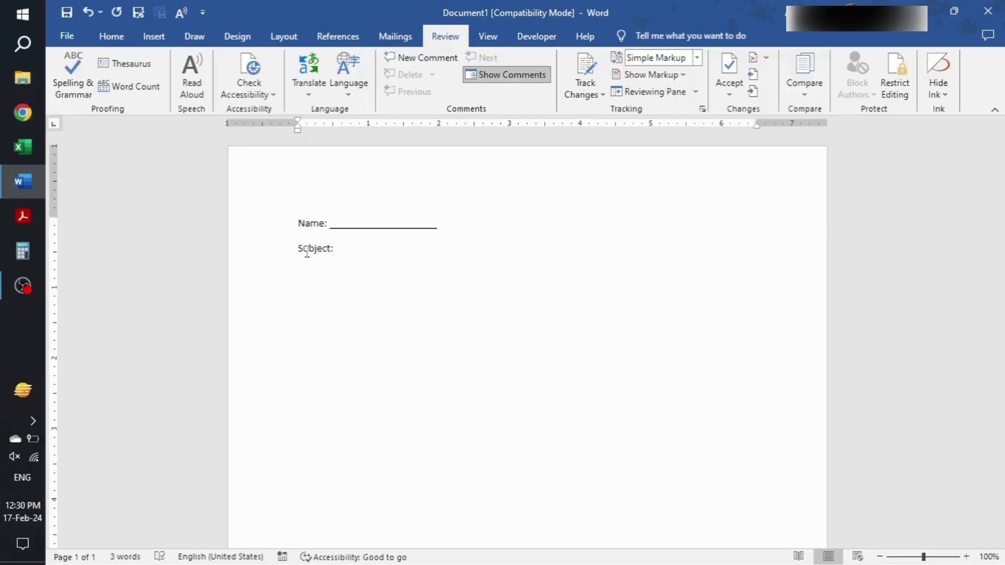
pyautogui.write(' ____________________')
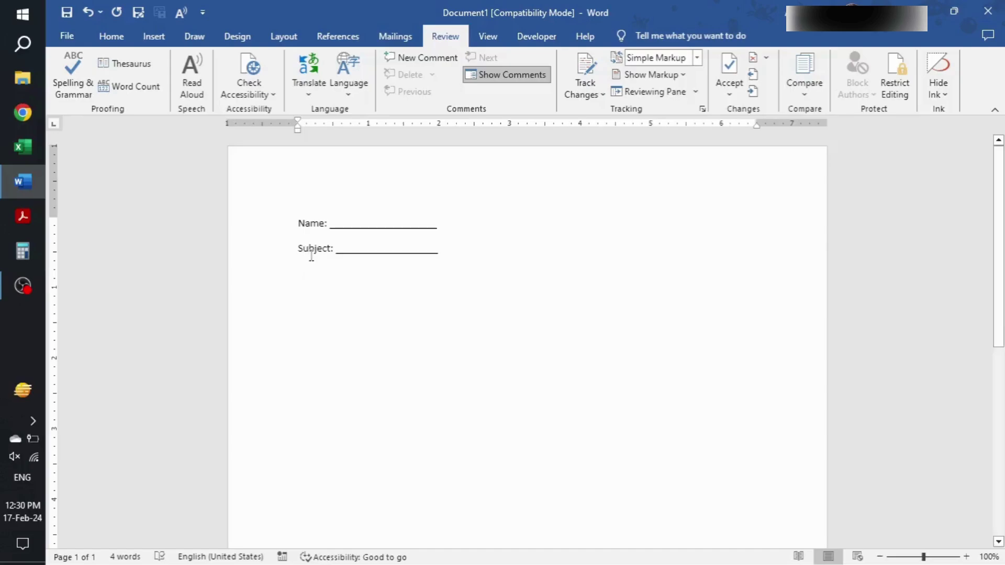
pyautogui.write('nglish : A Review')
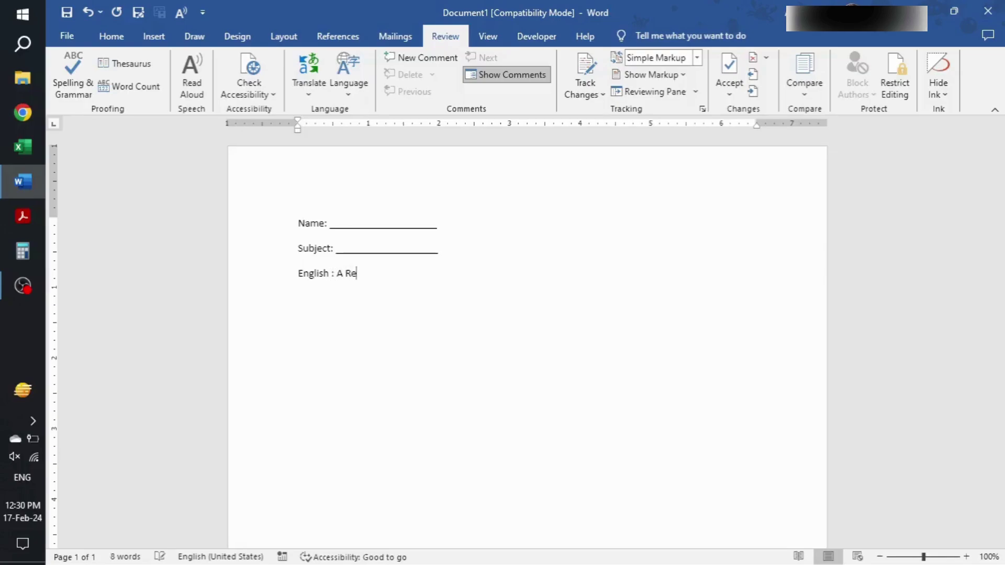
pyautogui.tripleClick(384, 274)
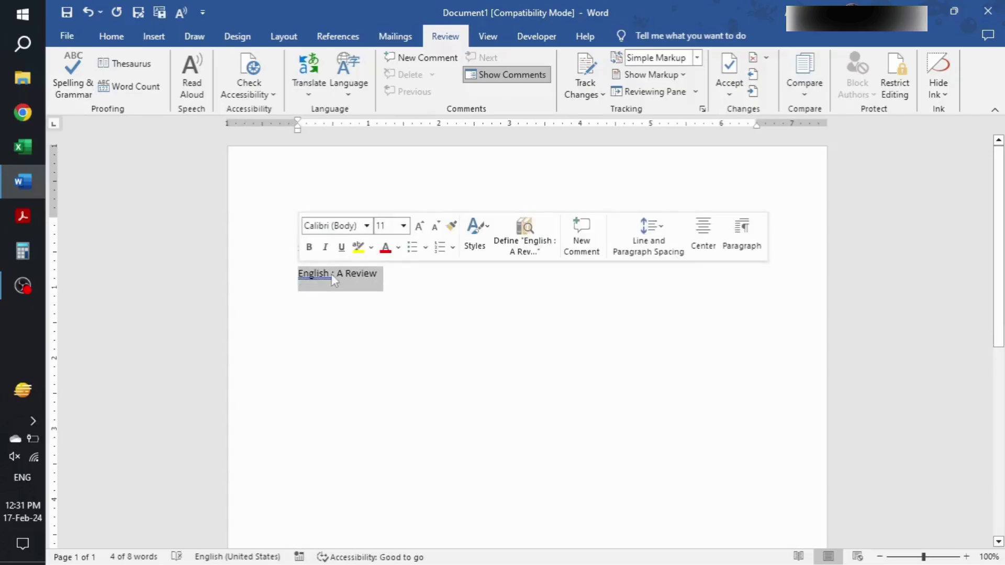
pyautogui.click(112, 36)
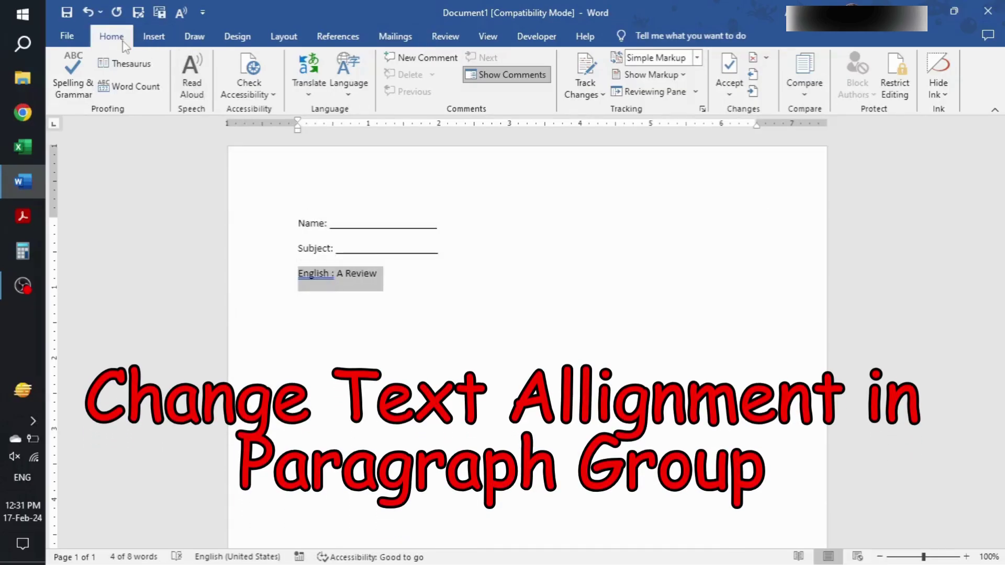
pyautogui.click(354, 86)
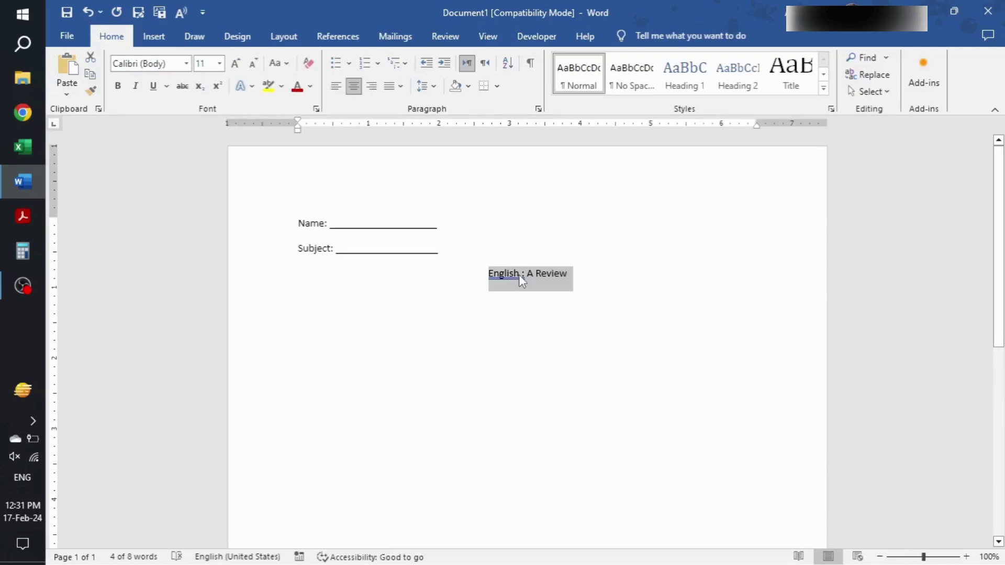
# Make the title bold, italic and underlined, with strikethrough tried then removed
pyautogui.click(117, 87)
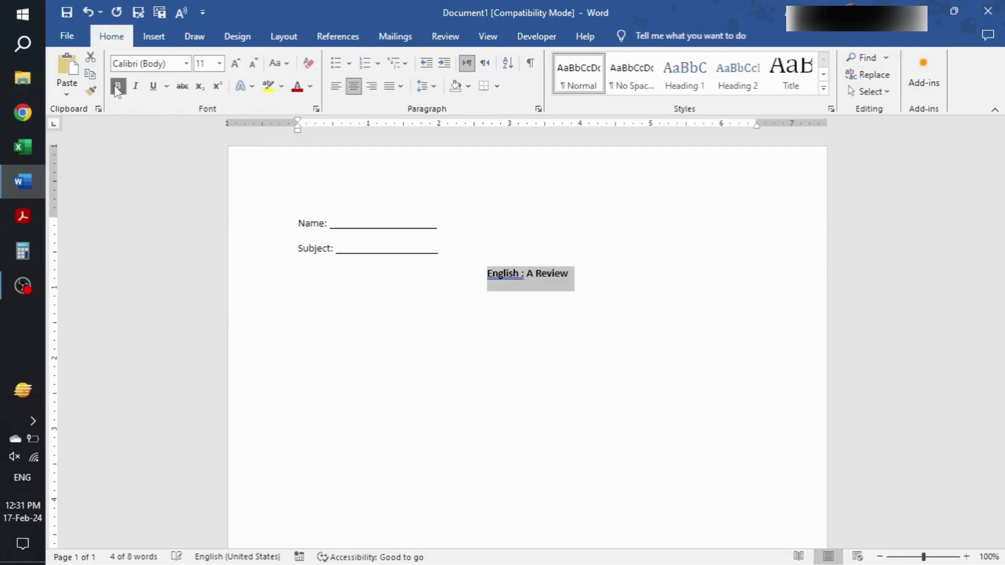
pyautogui.click(136, 87)
pyautogui.click(154, 89)
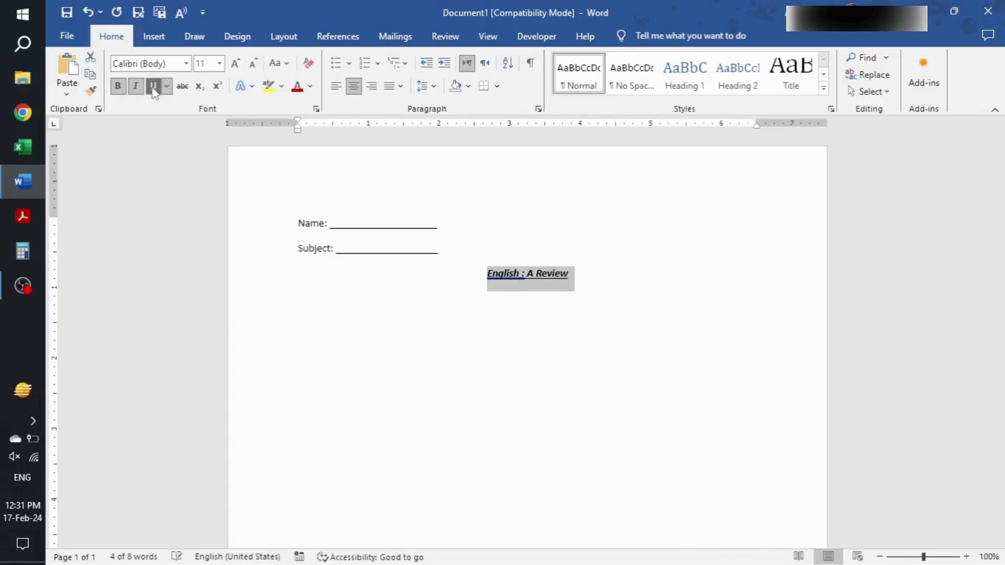
pyautogui.click(184, 89)
pyautogui.click(184, 88)
# Set the title's font size to 48 pt, after briefly trying 28 pt
pyautogui.click(220, 64)
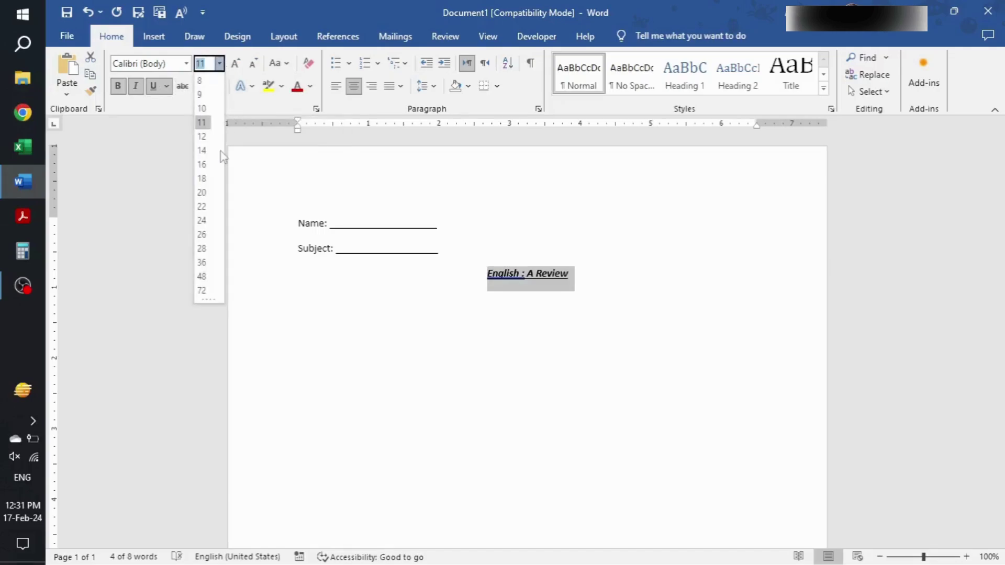
pyautogui.click(202, 249)
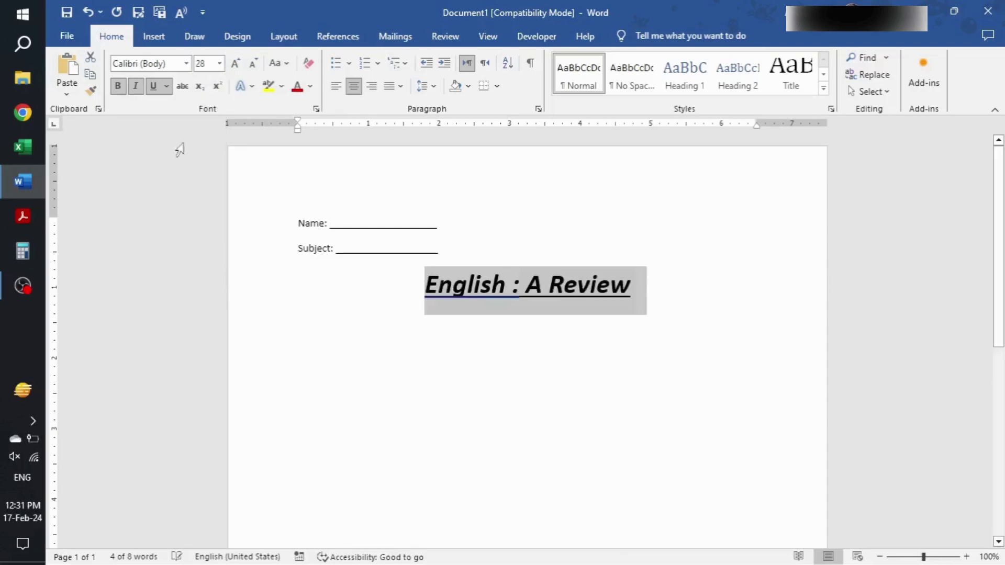
pyautogui.click(221, 64)
pyautogui.click(200, 276)
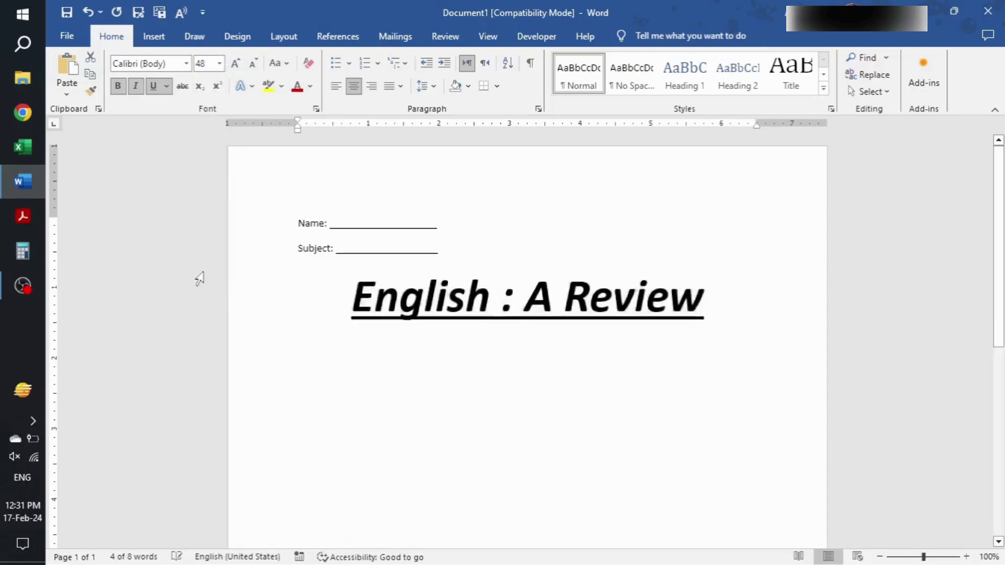
pyautogui.click(186, 63)
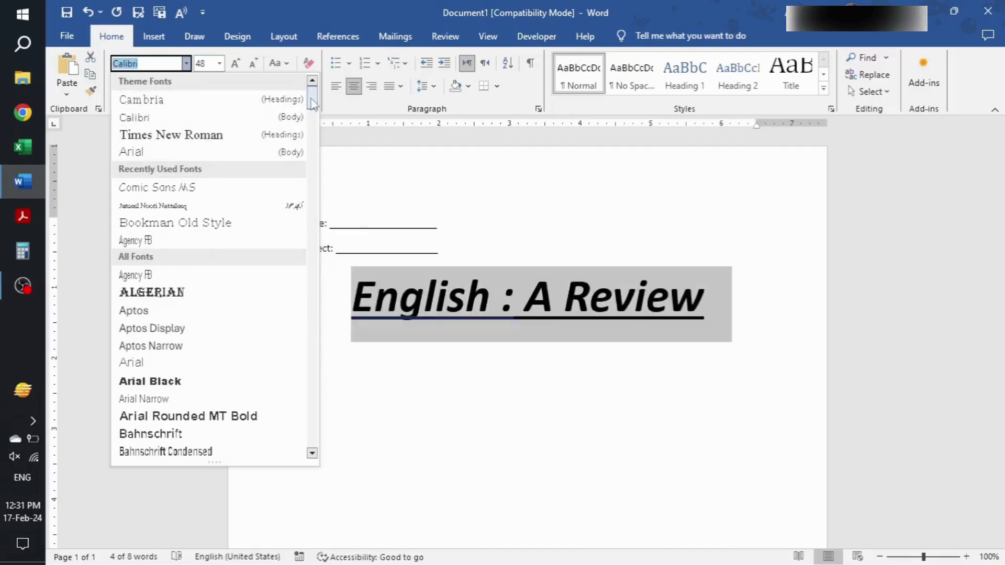
# Change the title font to Times New Roman and reselect the title line
pyautogui.moveTo(313, 105); pyautogui.dragTo(322, 84)
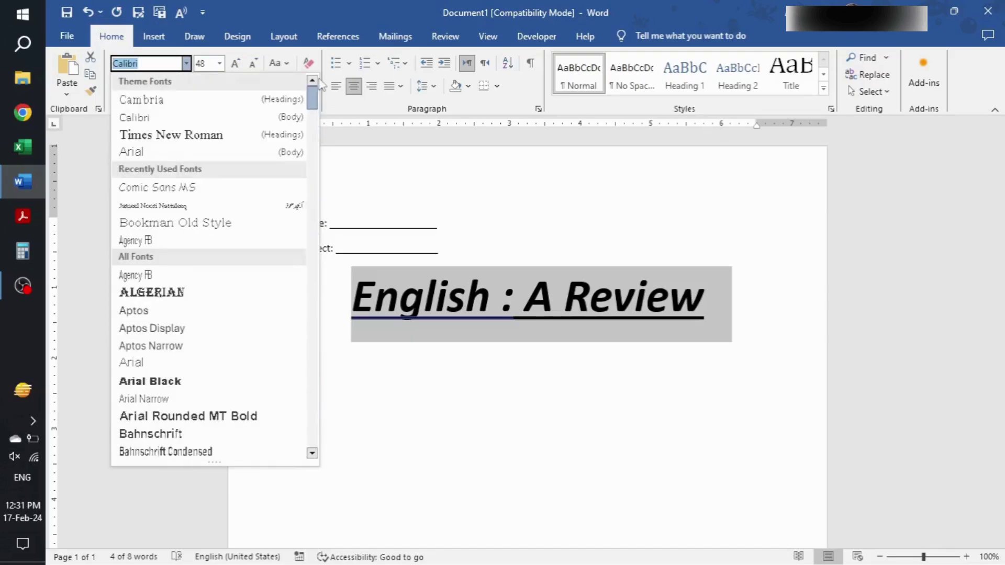
pyautogui.click(291, 137)
pyautogui.click(487, 325)
pyautogui.tripleClick(544, 319)
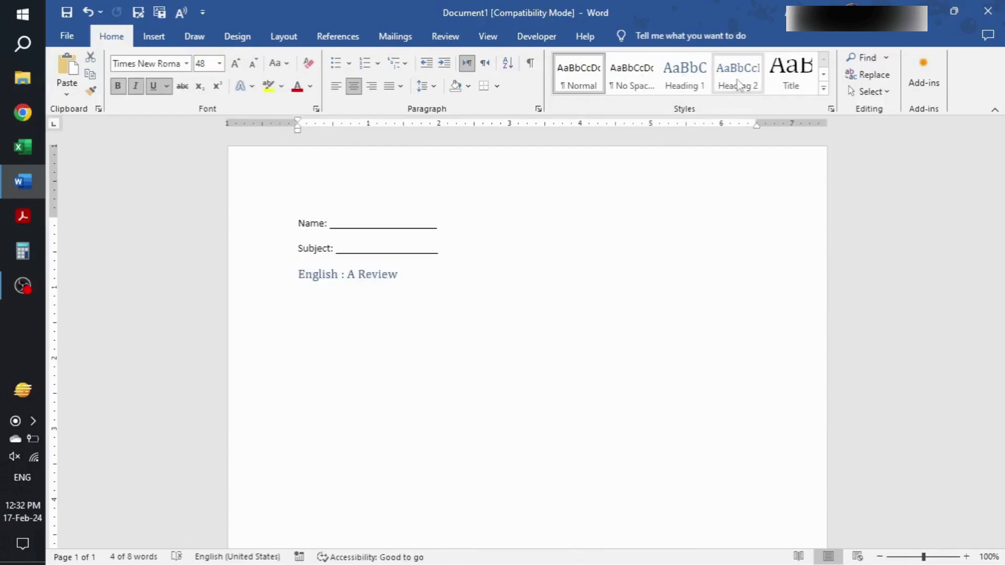
pyautogui.click(824, 88)
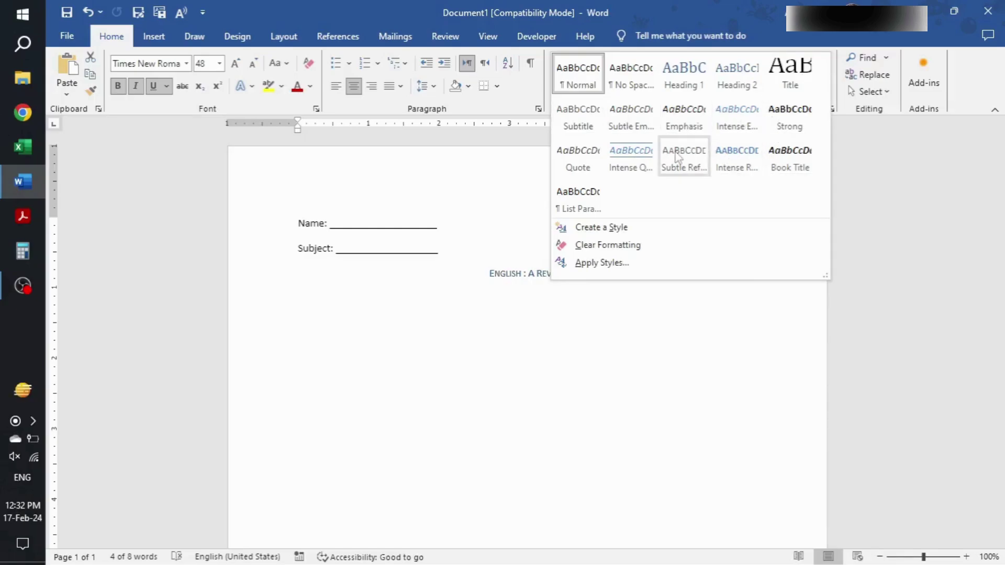
# Apply the Intense Quote style to the title, bold it and enlarge it to 36 pt
pyautogui.click(647, 154)
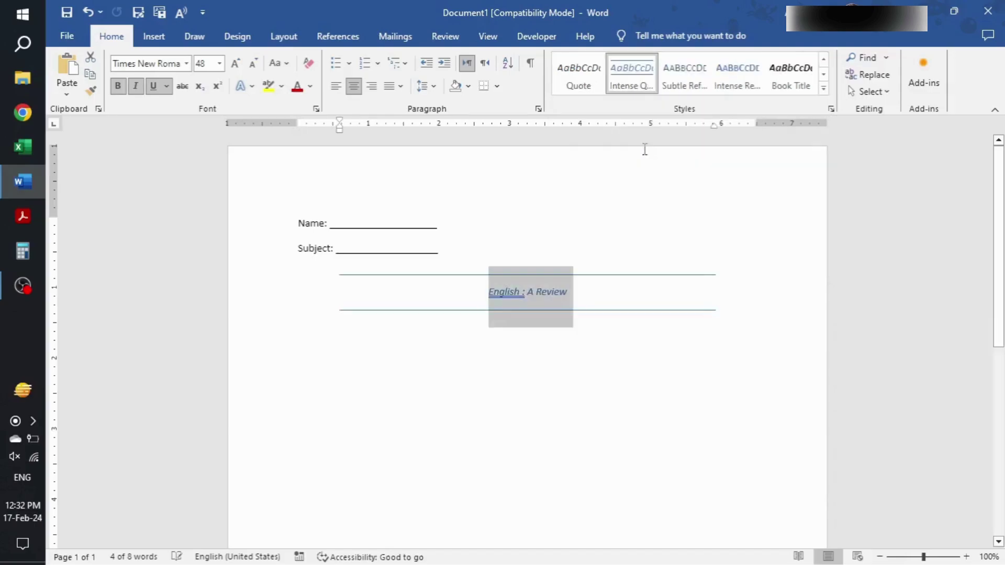
pyautogui.click(118, 87)
pyautogui.click(235, 64)
pyautogui.click(219, 64)
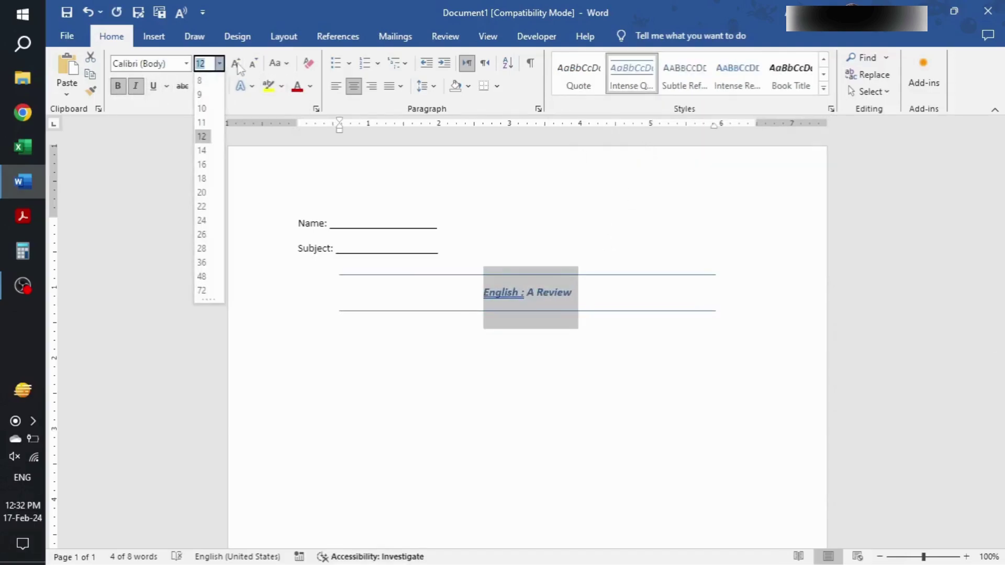
pyautogui.click(236, 63)
pyautogui.click(253, 63)
pyautogui.click(236, 63)
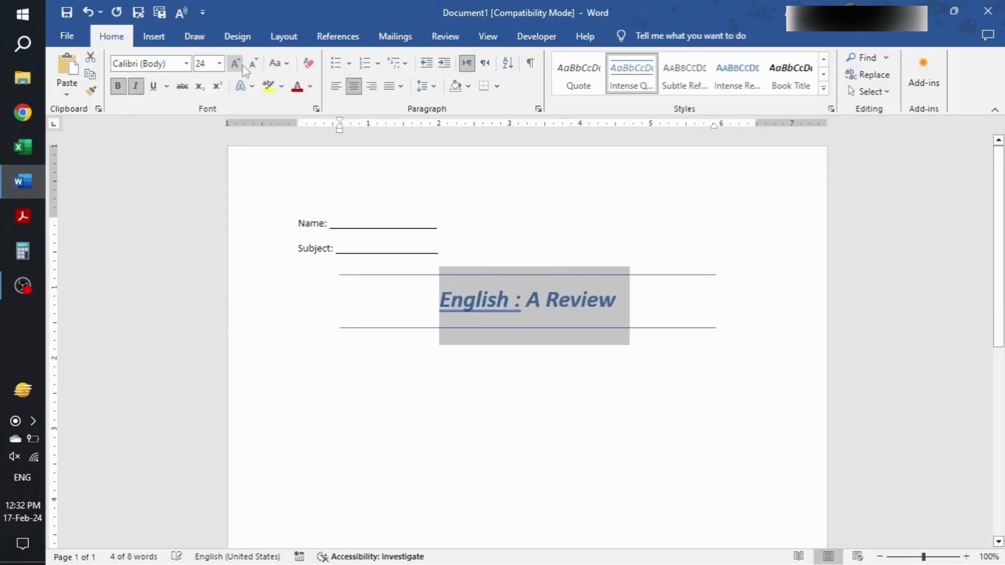
pyautogui.click(240, 65)
pyautogui.click(240, 65)
pyautogui.click(240, 65)
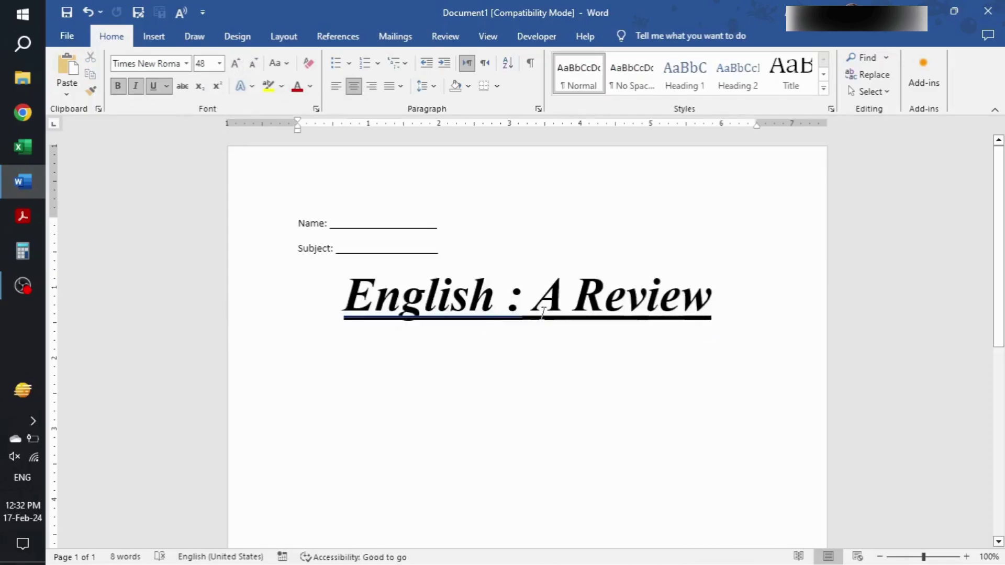
# Set the title colour to Automatic and add the Fill: Purple, Accent color 4; Soft Bevel effect
pyautogui.tripleClick(543, 313)
pyautogui.click(310, 86)
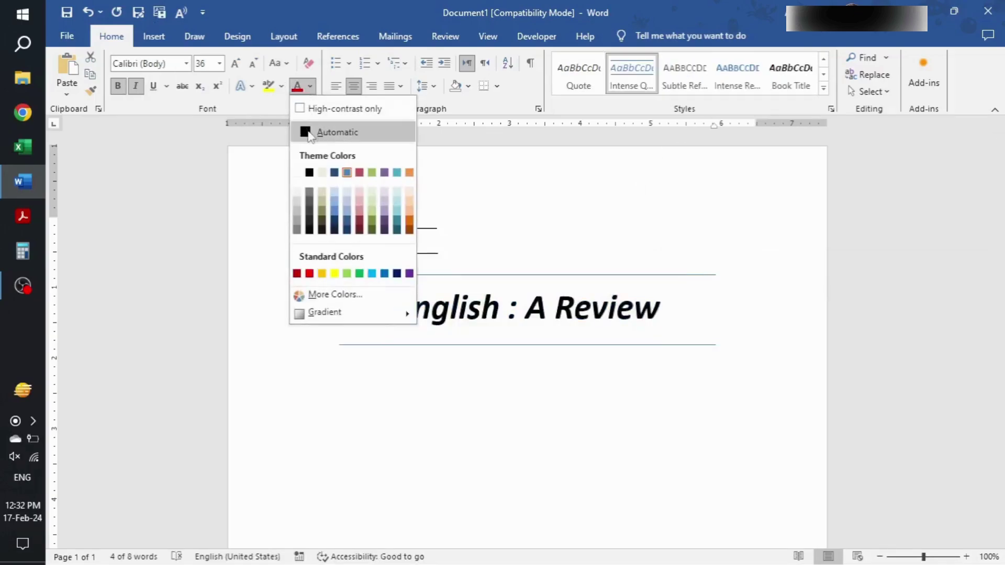
pyautogui.click(309, 132)
pyautogui.click(243, 86)
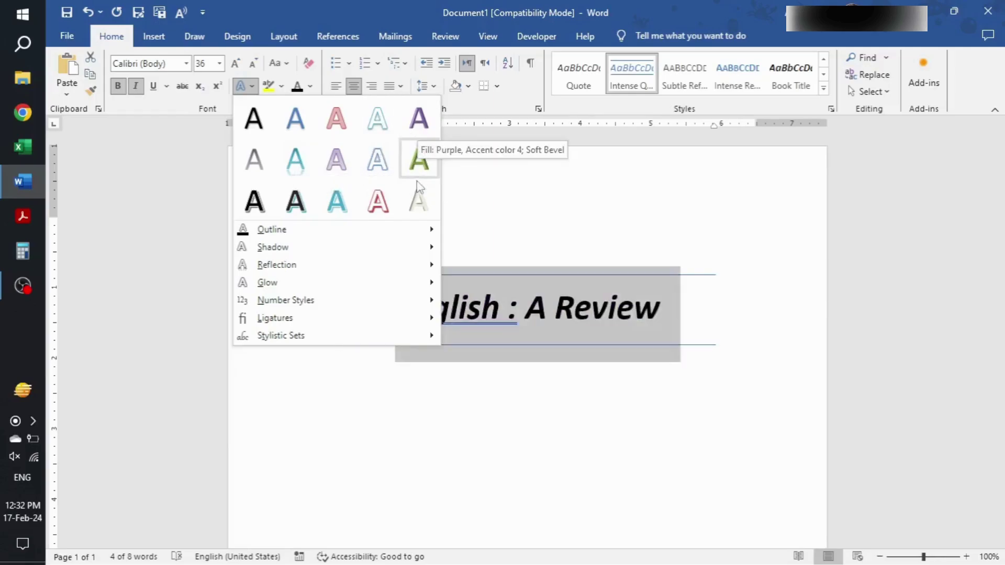
pyautogui.click(421, 126)
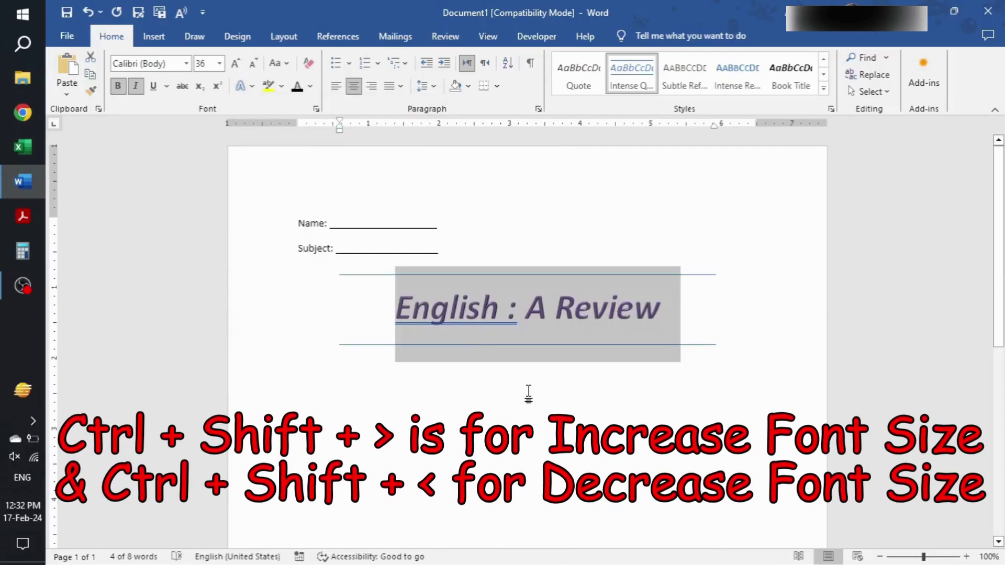
# Enlarge the Name and Subject fill-in lines to 16 pt with Ctrl+Shift+>
pyautogui.click(524, 307)
pyautogui.hotkey('ctrl', 'Left')
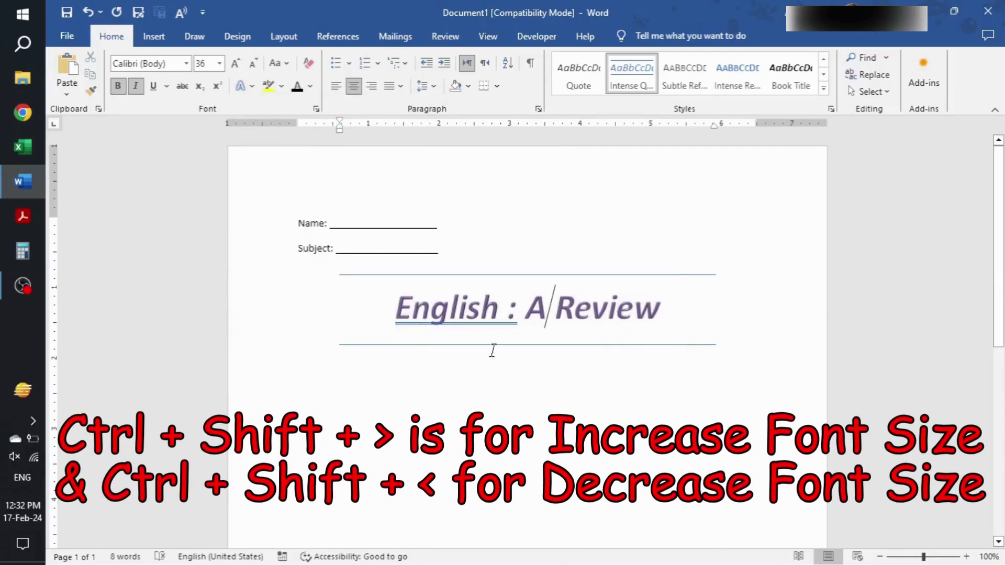
pyautogui.moveTo(432, 252); pyautogui.dragTo(292, 213)
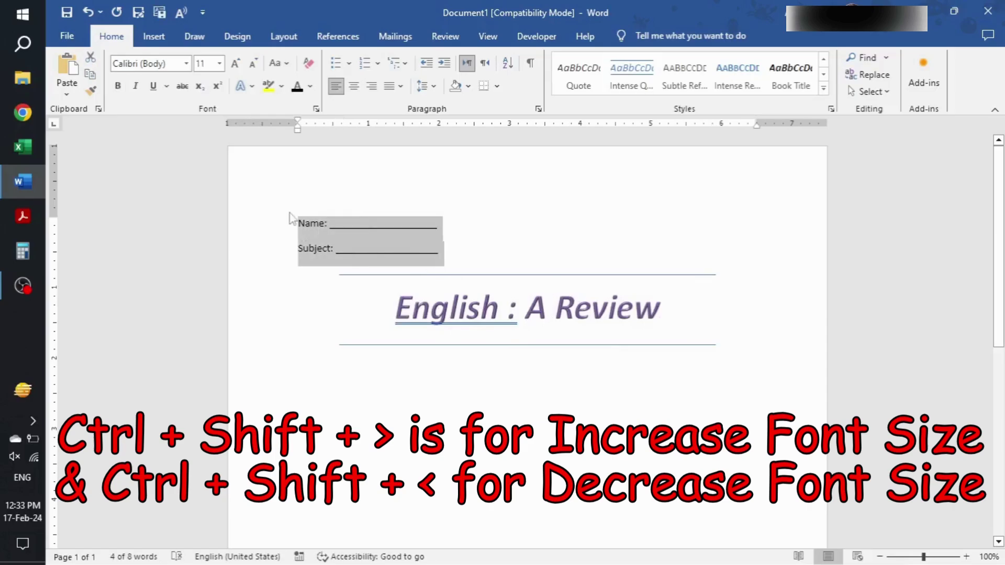
pyautogui.hotkey('ctrl', 'shift', '.')
pyautogui.hotkey('ctrl', 'shift', '.')
pyautogui.hotkey('ctrl', 'shift', '.')
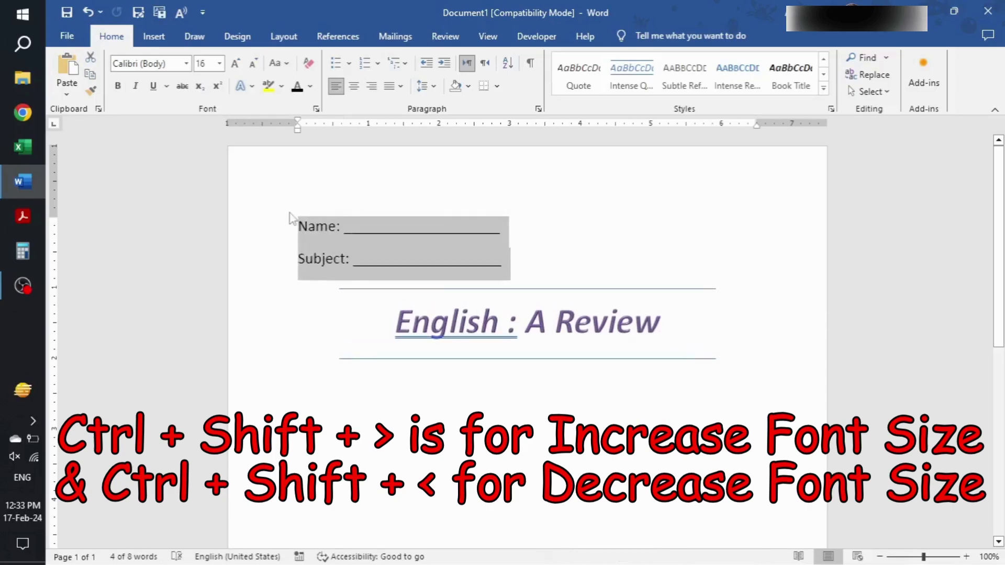
pyautogui.hotkey('ctrl', 'shift', ',')
pyautogui.hotkey('ctrl', 'shift', ',')
pyautogui.hotkey('ctrl', 'shift', ',')
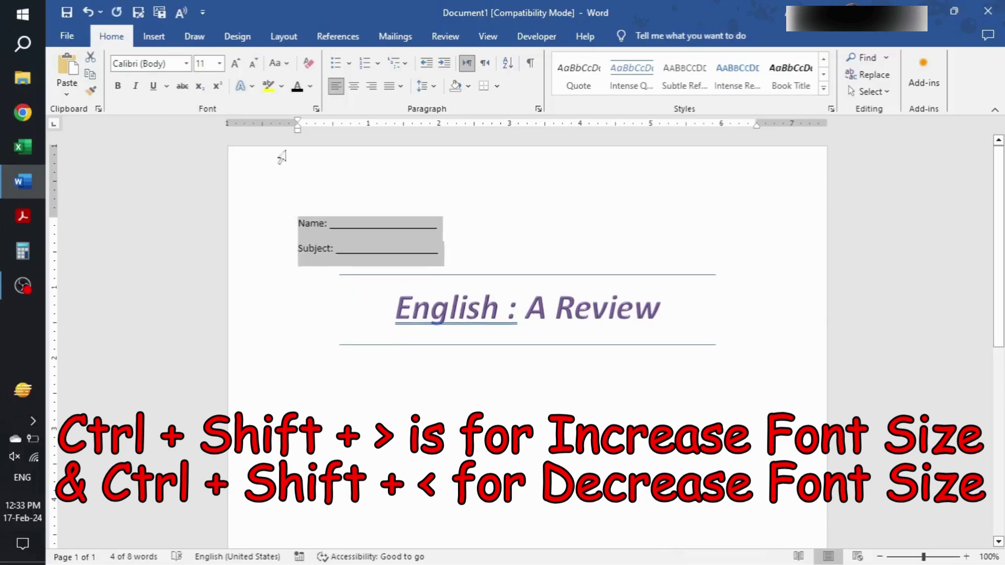
pyautogui.hotkey('ctrl', 'shift', '.')
pyautogui.hotkey('ctrl', 'shift', '.')
pyautogui.hotkey('ctrl', 'shift', '.')
pyautogui.click(437, 316)
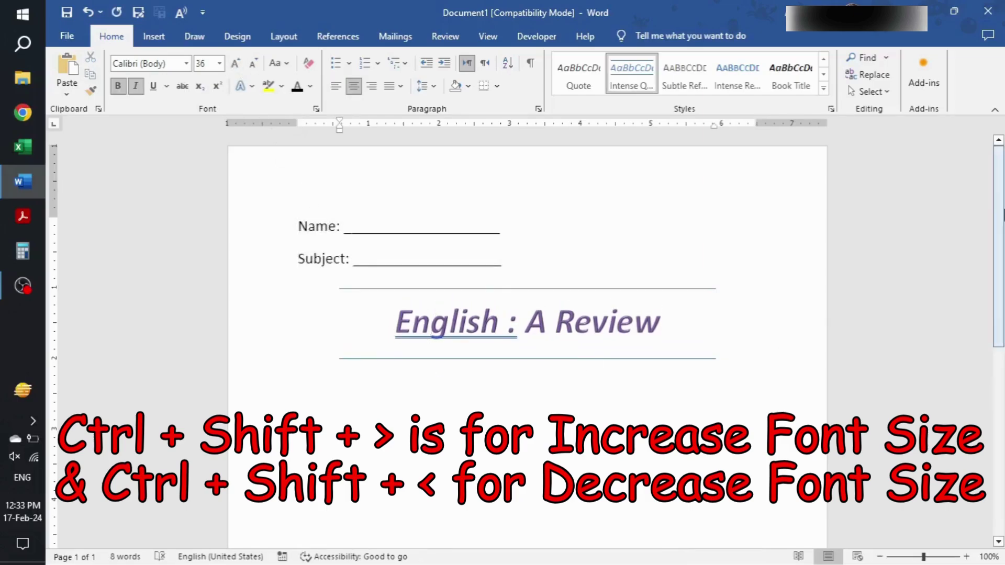
pyautogui.scroll(-3, 440, 199)
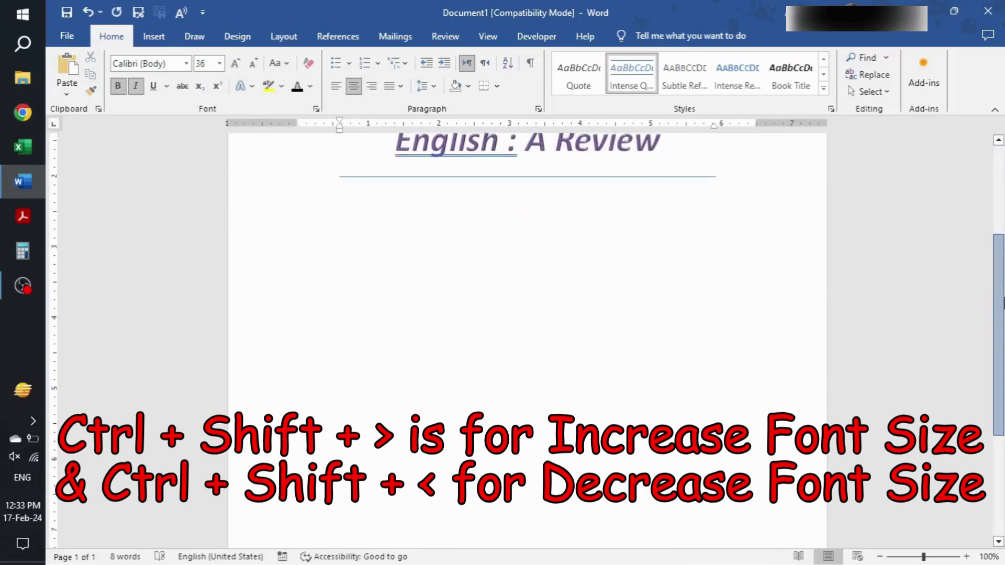
# Add a 'Creative IT Hacks' line below the heading, followed by filler lines 'sdjkfhds', 'dsfg', 'dgfdgs', 'szgsd'
pyautogui.click(658, 170)
pyautogui.press('Return')
pyautogui.write('c')
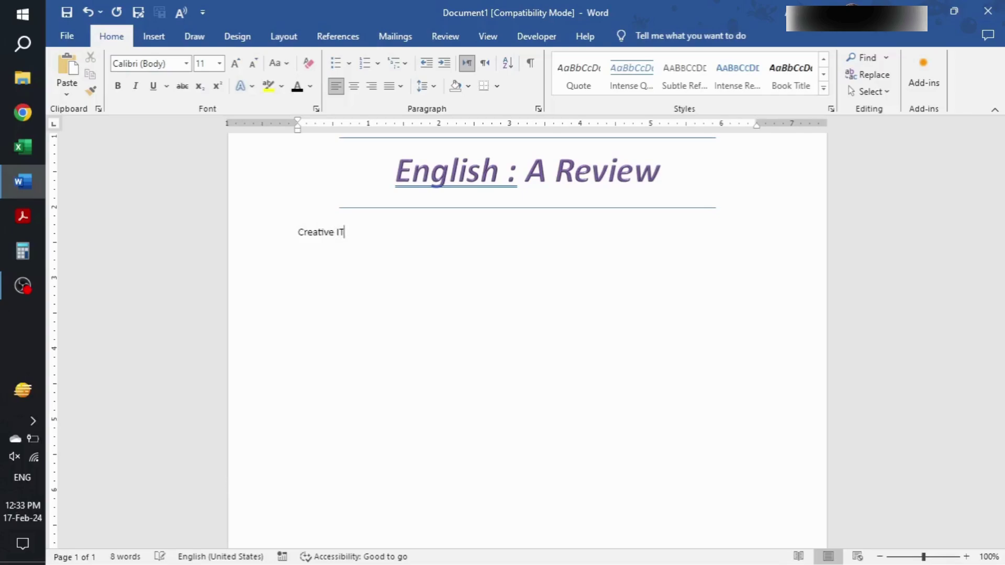
pyautogui.write('reative IT Hacks')
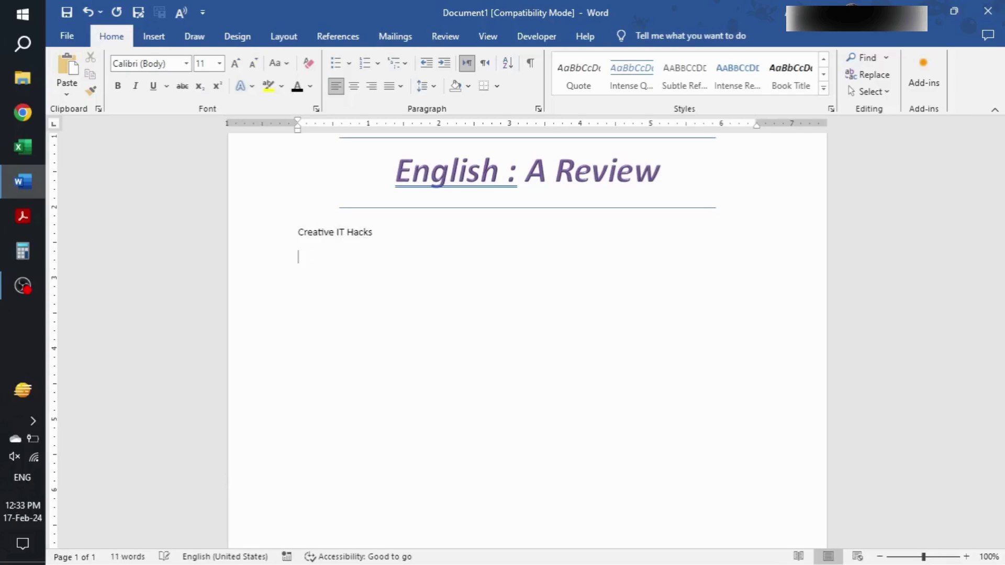
pyautogui.press('Return')
pyautogui.write('sdjk')
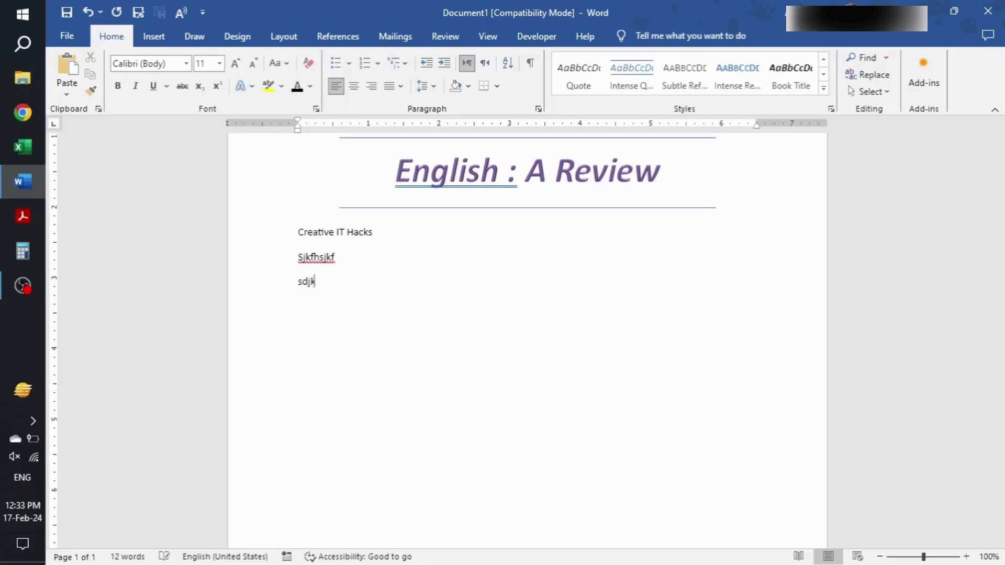
pyautogui.write('fhds')
pyautogui.press('Return')
pyautogui.write('dsfg')
pyautogui.press('Return')
pyautogui.press('Return')
pyautogui.press('Return')
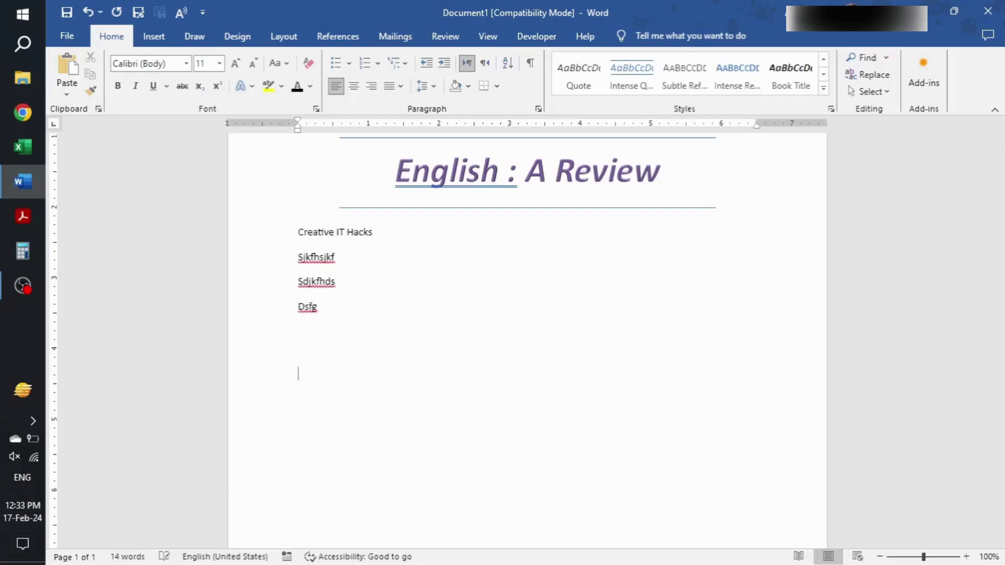
pyautogui.write('dgfdgs')
pyautogui.press('Return')
pyautogui.write('szgsd')
pyautogui.press('Return')
# Add more filler lines, 'dfsgsgs' through 'kjsdngkjvndsj', so the text runs onto a second page
pyautogui.write('dfsgsg')
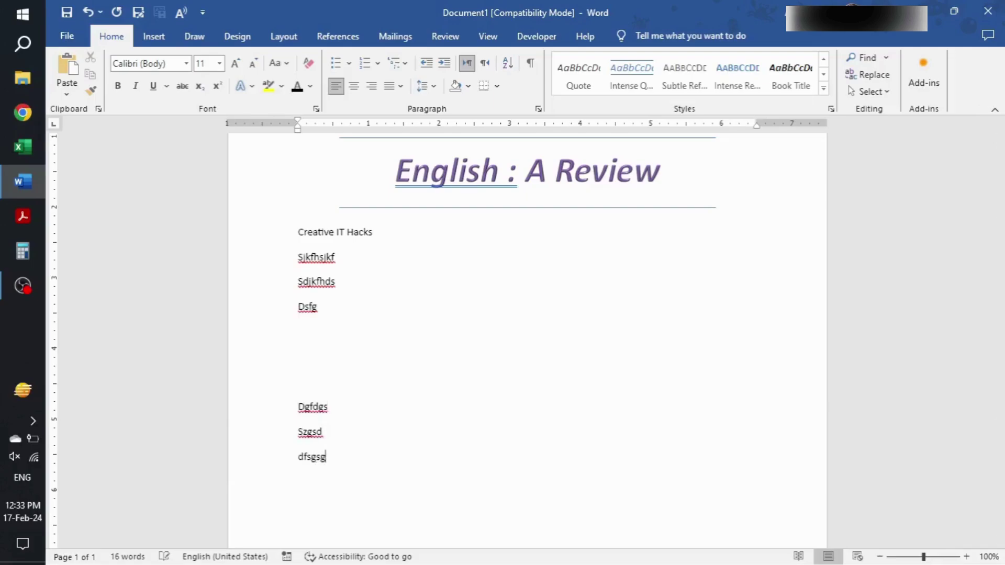
pyautogui.write('s')
pyautogui.press('Return')
pyautogui.write('sgstrrrrrrrrrrrrrr')
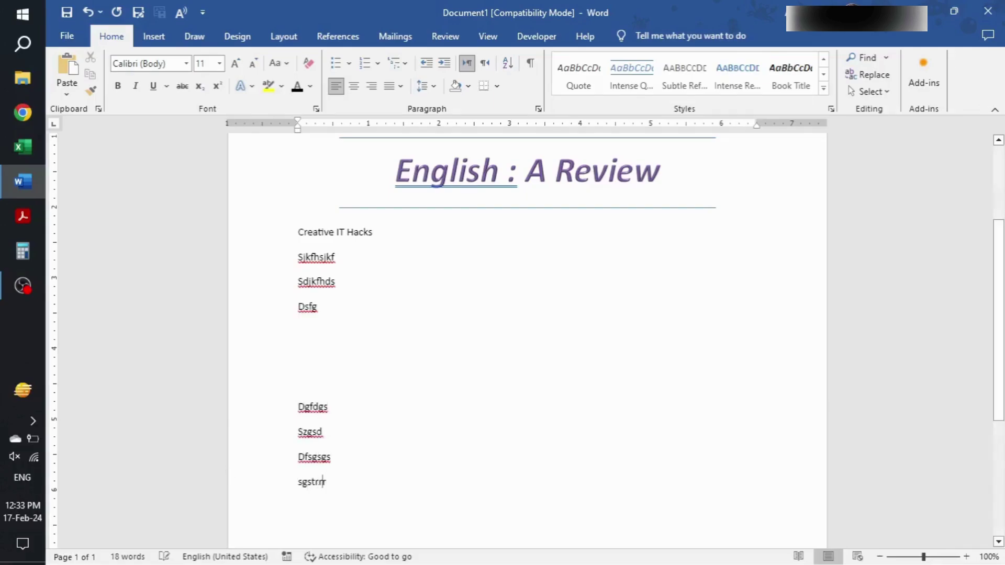
pyautogui.press('Return')
pyautogui.press('Return')
pyautogui.press('Return')
pyautogui.press('Return')
pyautogui.press('Return')
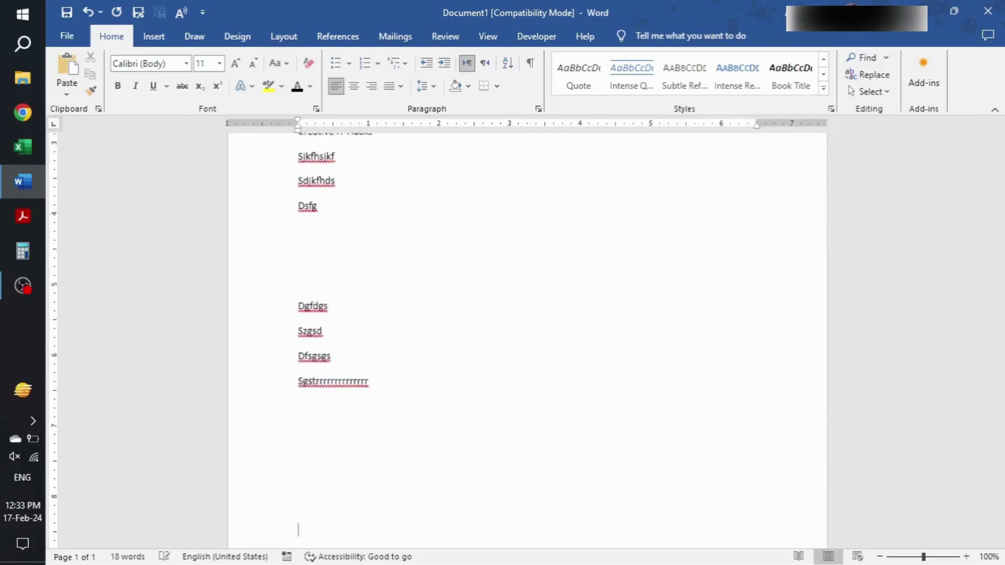
pyautogui.write('jskdfnhjkhndsrg')
pyautogui.press('Return')
pyautogui.press('Return')
pyautogui.press('Return')
pyautogui.press('Return')
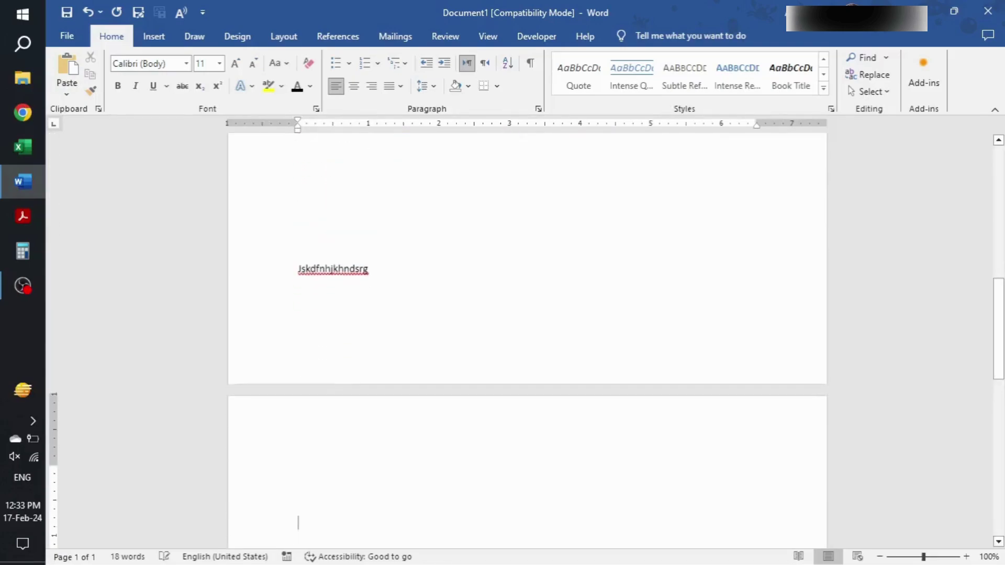
pyautogui.write('kjsngrfnjks')
pyautogui.press('Return')
pyautogui.write('kjsgbvkjshng')
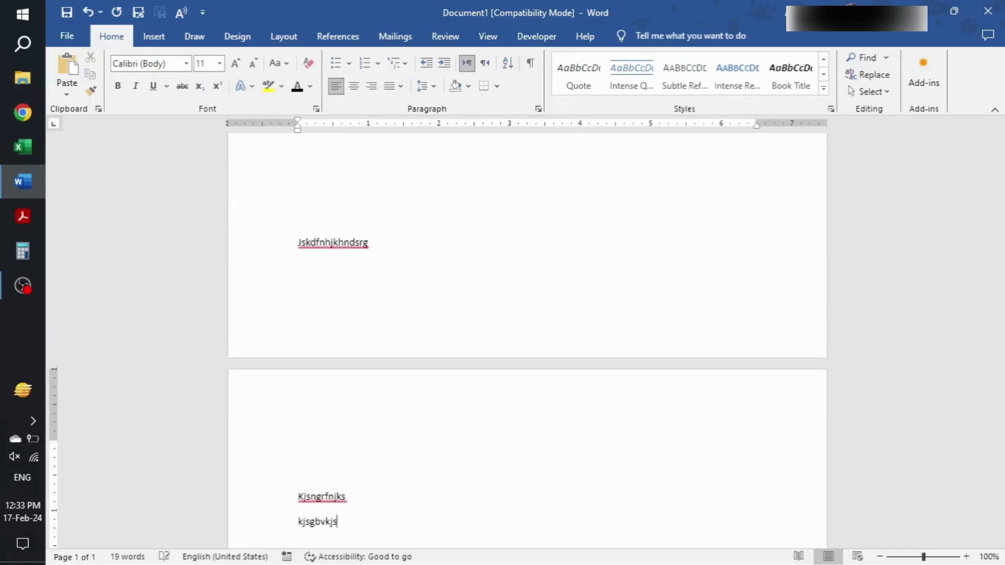
pyautogui.press('Return')
pyautogui.write('kjsdngkjvndsj')
pyautogui.press('Return')
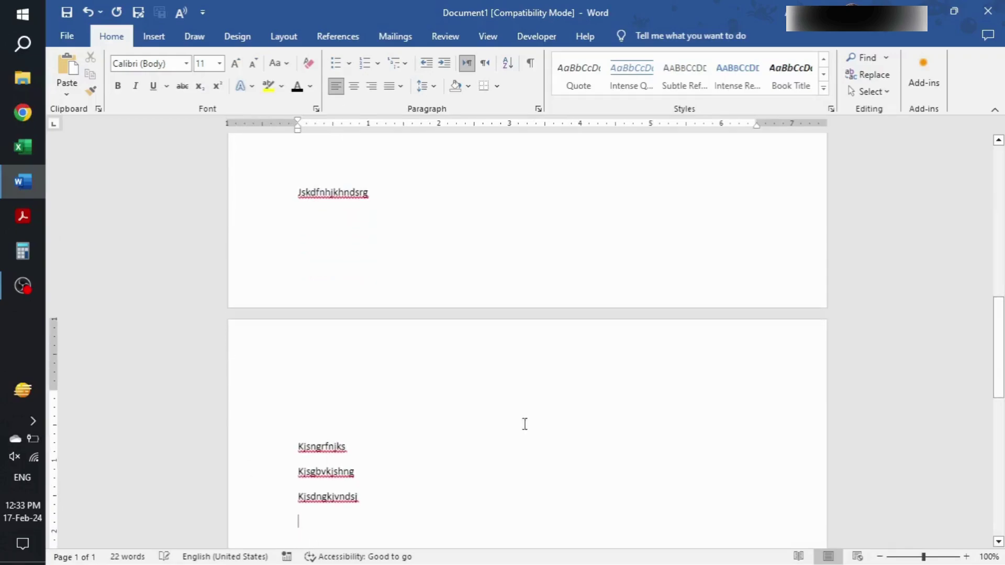
pyautogui.moveTo(999, 349); pyautogui.dragTo(999, 196)
pyautogui.moveTo(1002, 238); pyautogui.dragTo(1004, 280)
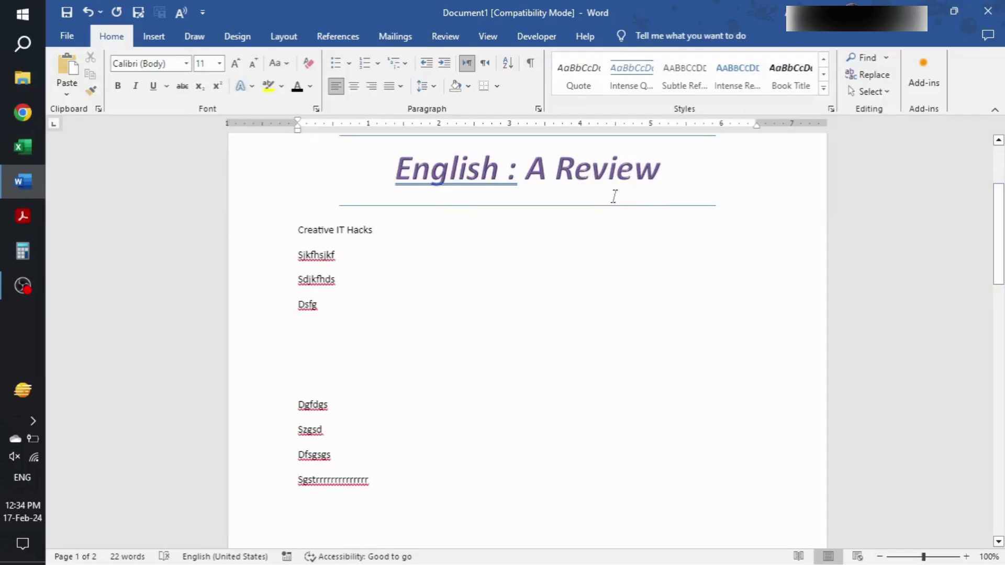
# Insert daisies-pattern-blue-background.jpg from this device below the Dsfg line
pyautogui.click(160, 39)
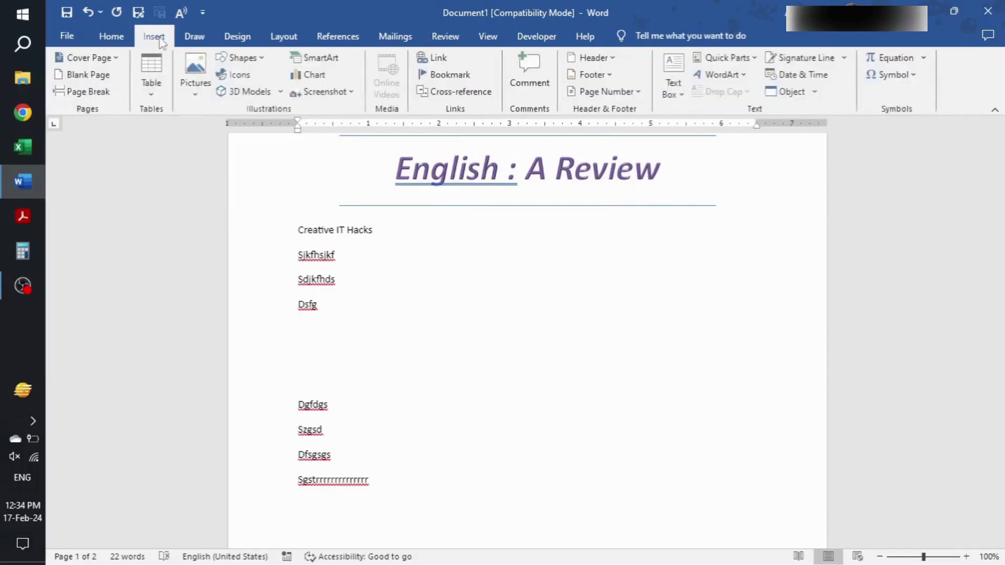
pyautogui.click(211, 103)
pyautogui.click(229, 139)
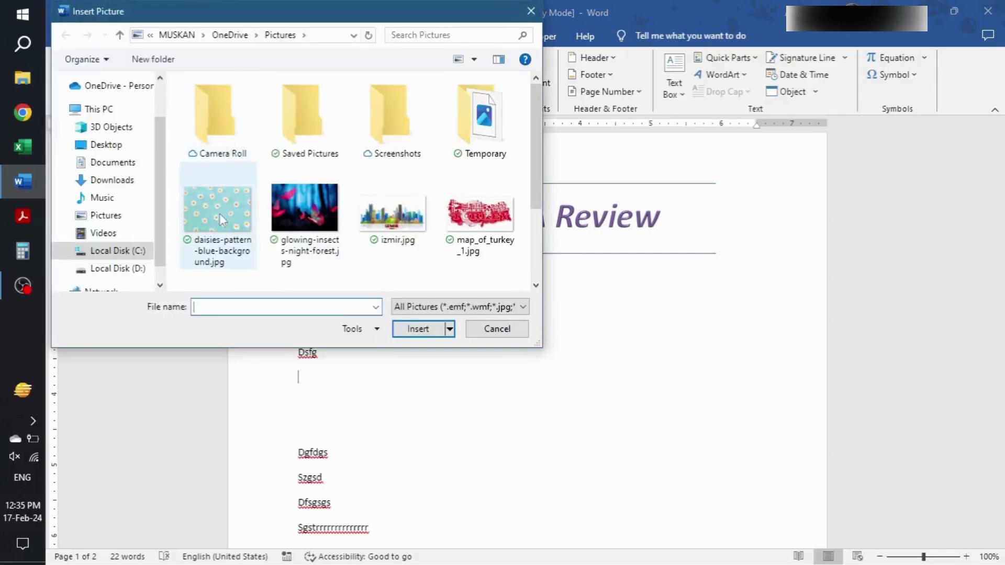
pyautogui.click(219, 214)
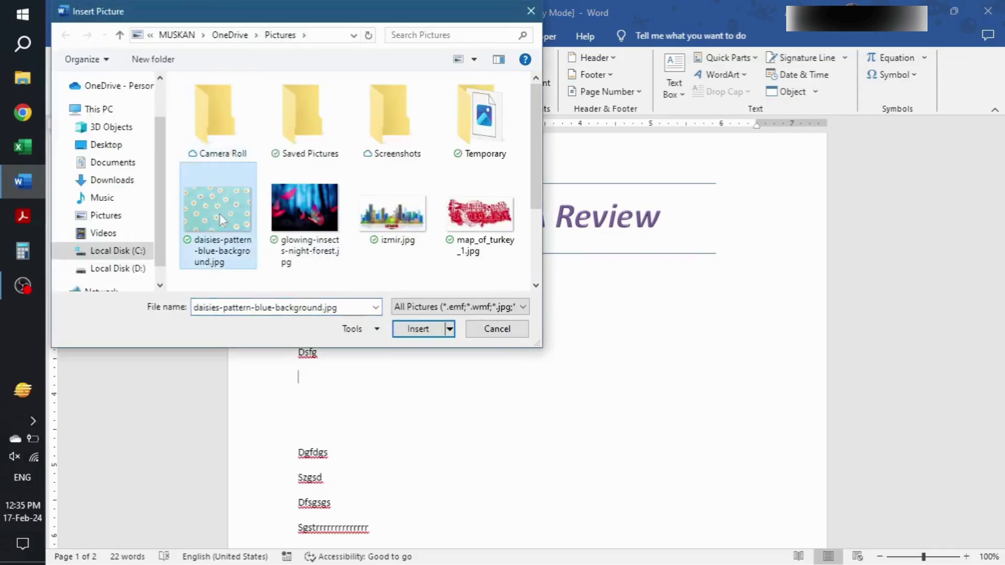
pyautogui.click(418, 329)
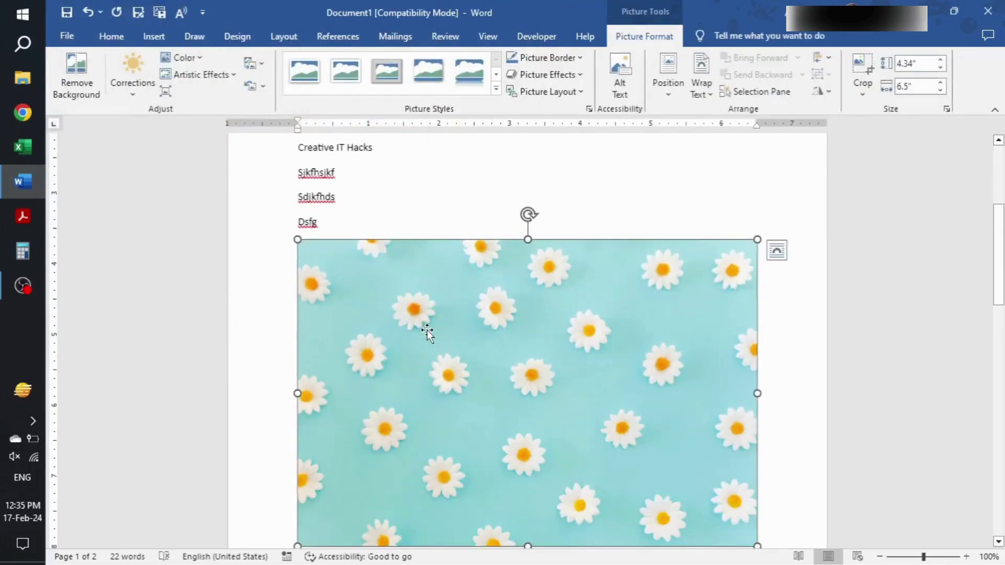
# Move the daisy picture up beside Dsfg and shrink it to about 1.79" by 2.69"
pyautogui.moveTo(512, 326); pyautogui.dragTo(504, 256)
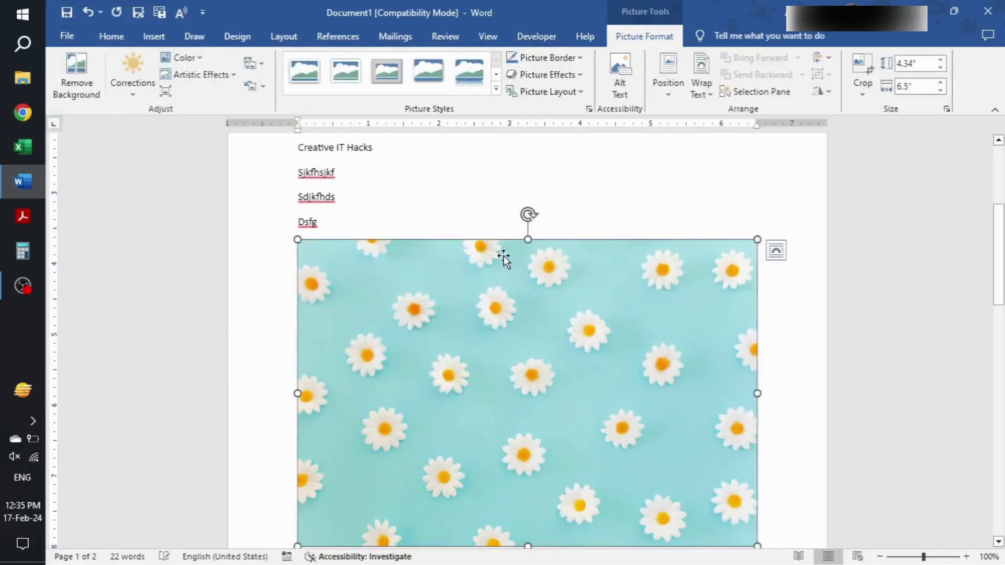
pyautogui.moveTo(516, 326); pyautogui.dragTo(601, 230)
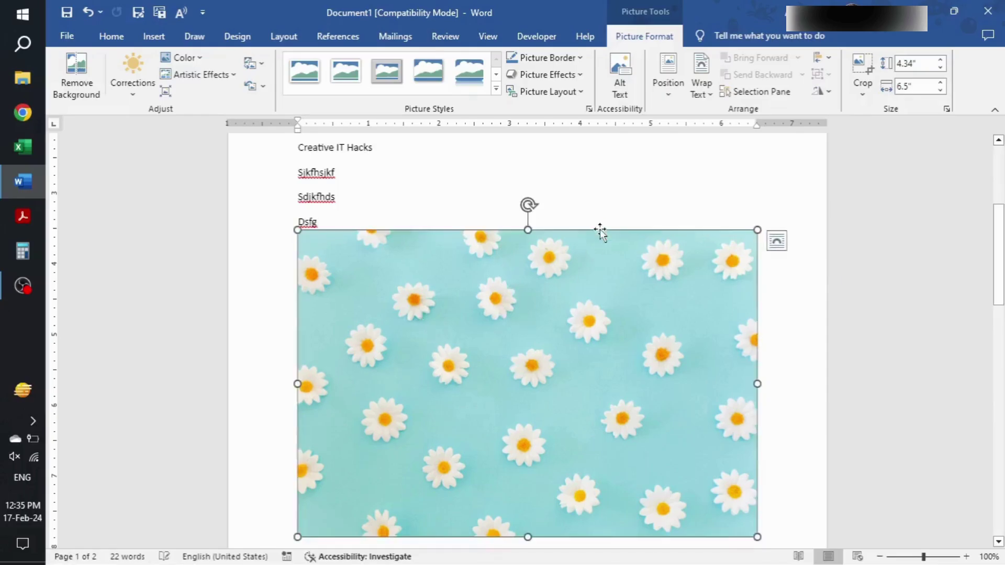
pyautogui.moveTo(598, 296); pyautogui.dragTo(605, 438)
pyautogui.moveTo(592, 339); pyautogui.dragTo(607, 449)
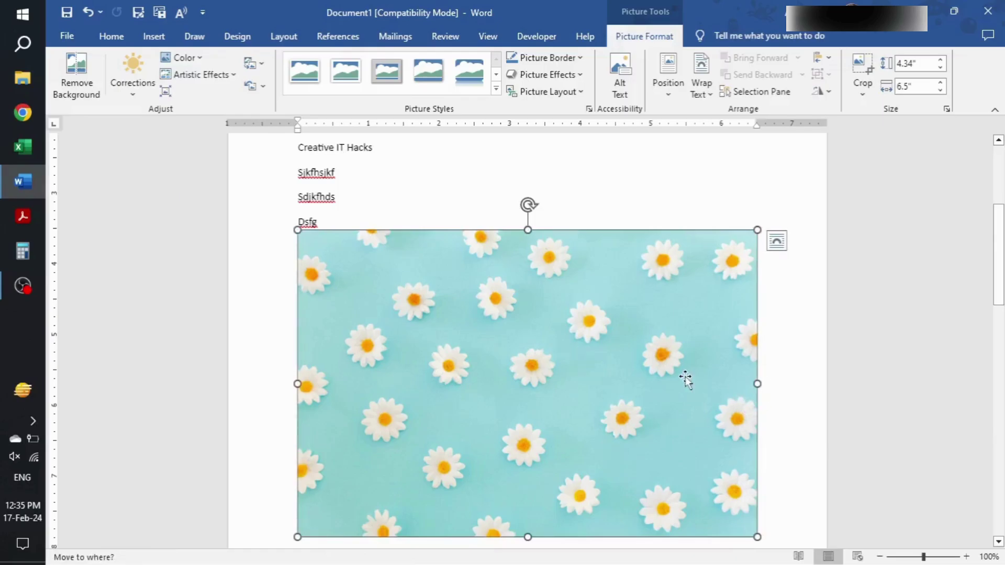
pyautogui.moveTo(686, 381); pyautogui.dragTo(738, 374)
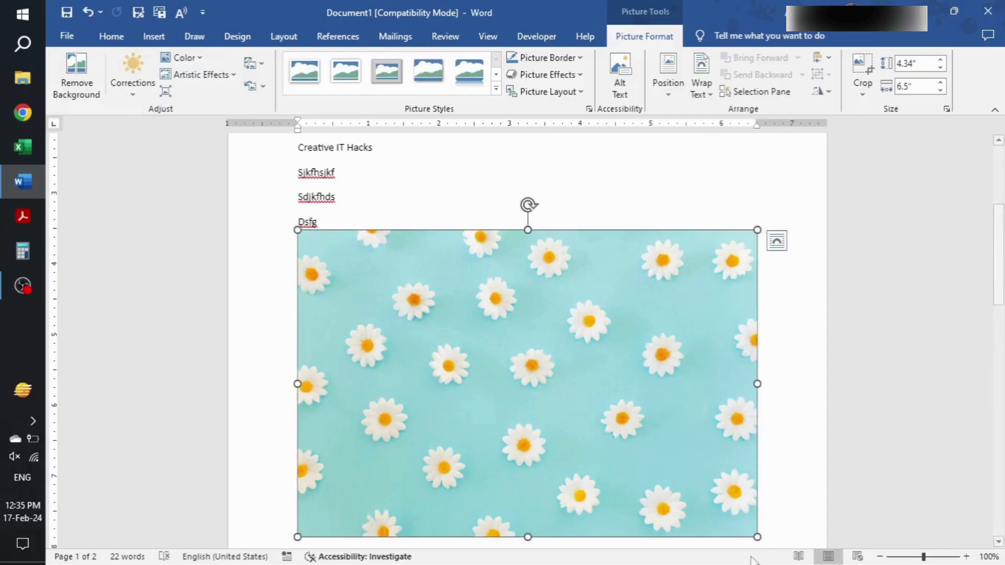
pyautogui.moveTo(757, 537); pyautogui.dragTo(478, 355)
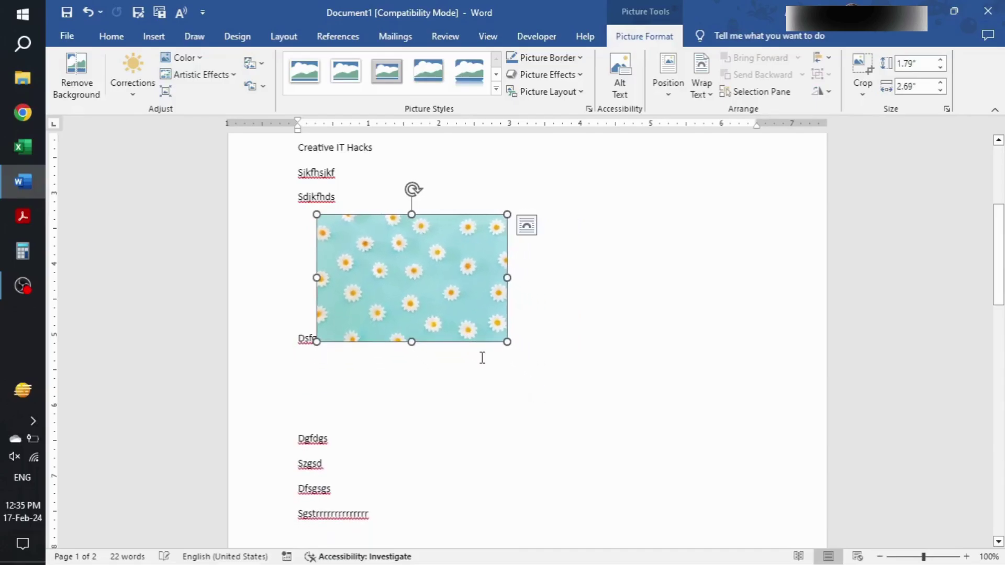
pyautogui.moveTo(416, 282)
pyautogui.mouseDown()
pyautogui.moveTo(416, 258)
pyautogui.moveTo(419, 293)
pyautogui.moveTo(419, 273)
pyautogui.mouseUp()
# Set the daisy picture's wrapping to Behind Text and zoom the page to 150%
pyautogui.click(701, 86)
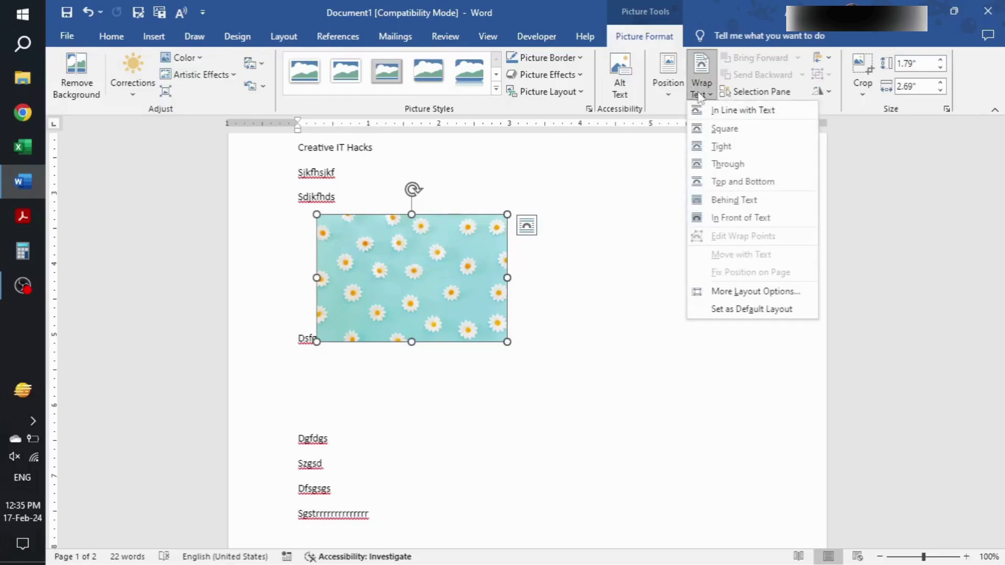
pyautogui.click(721, 204)
pyautogui.click(325, 285)
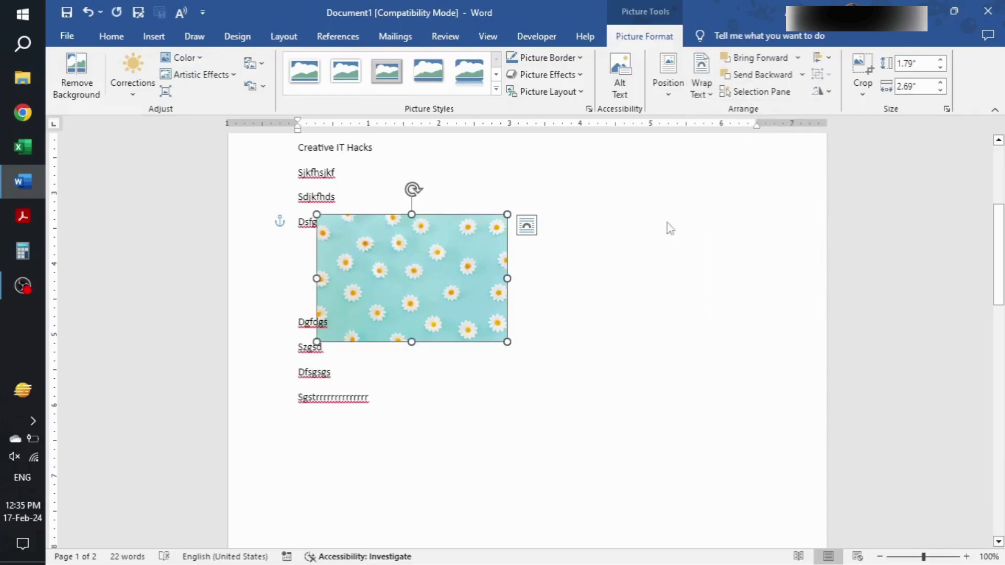
pyautogui.moveTo(999, 255); pyautogui.dragTo(999, 230)
pyautogui.click(966, 556)
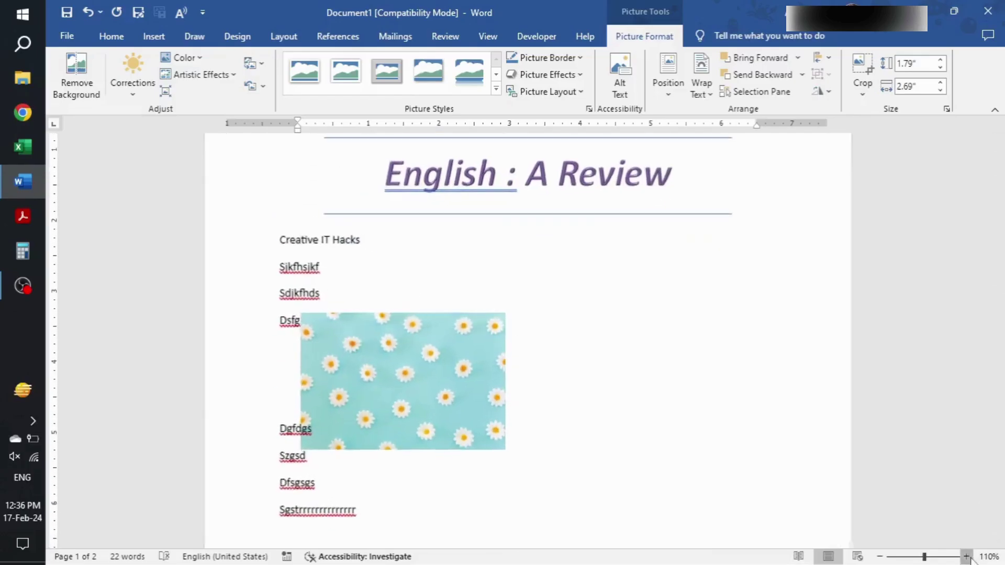
pyautogui.click(967, 557)
pyautogui.click(966, 556)
pyautogui.click(966, 557)
pyautogui.click(967, 556)
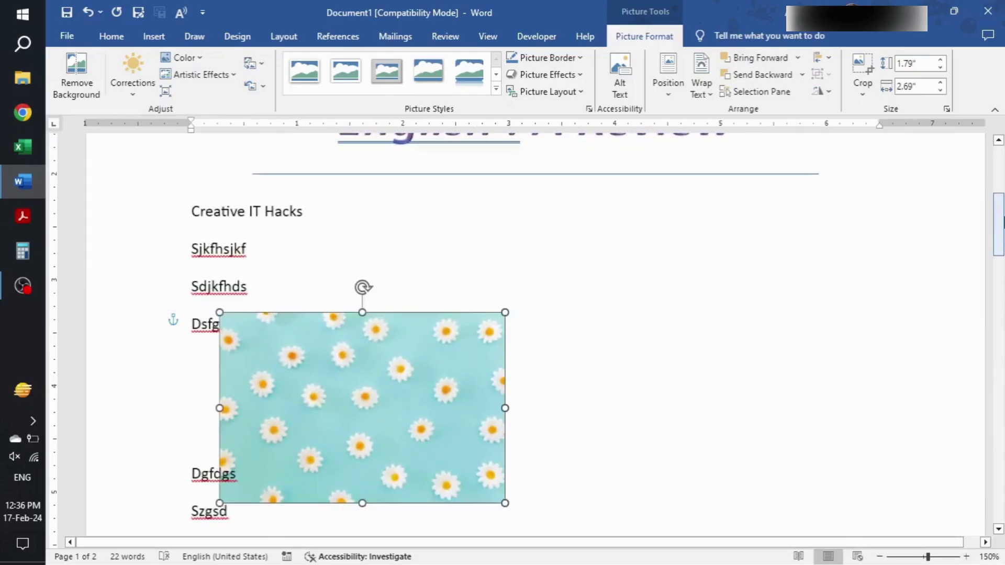
pyautogui.moveTo(998, 227)
pyautogui.mouseDown()
pyautogui.moveTo(998, 202)
pyautogui.moveTo(999, 230)
pyautogui.mouseUp()
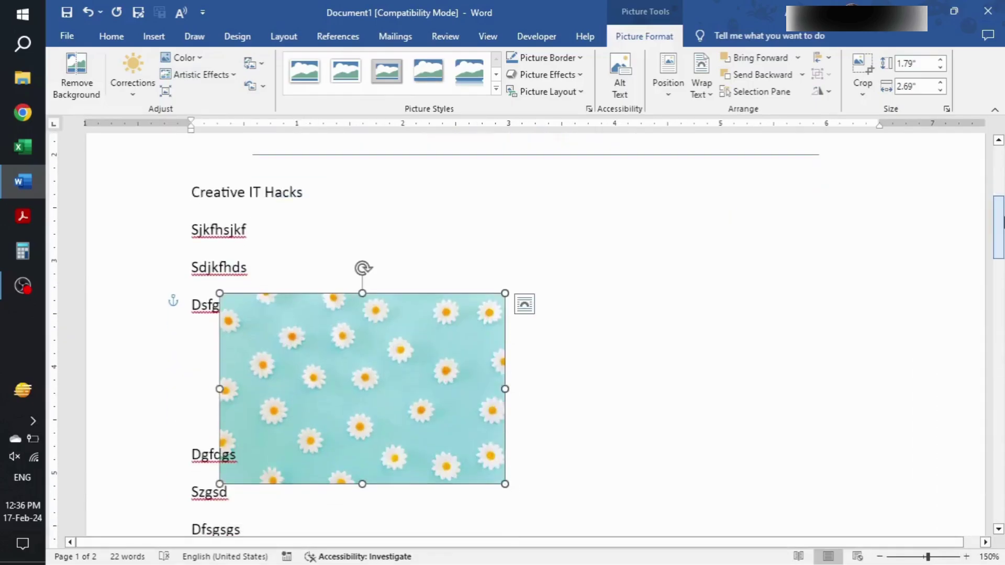
# Enlarge the daisy picture to about 2.85" by 4.47" and move it right of the text lines
pyautogui.moveTo(322, 380); pyautogui.dragTo(452, 267)
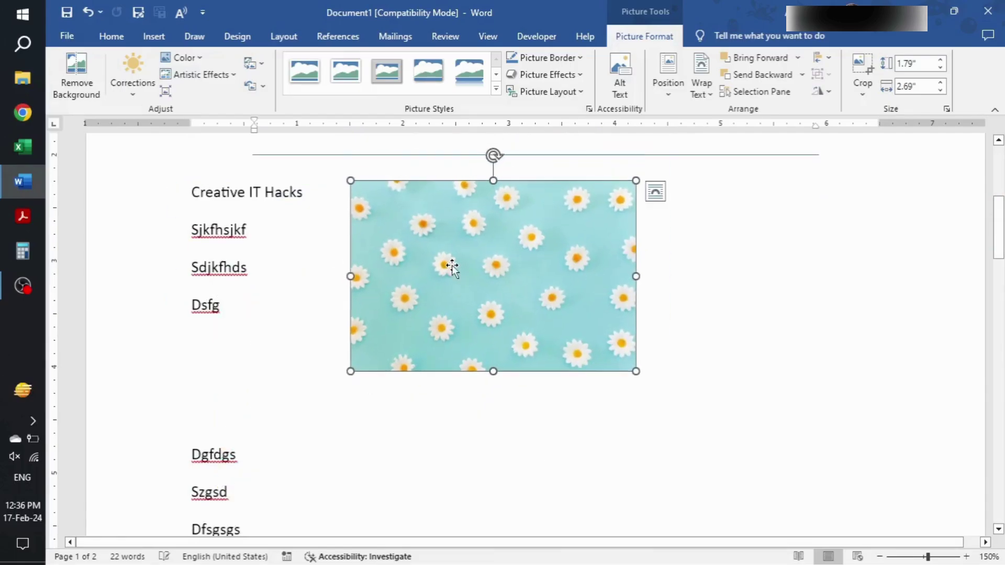
pyautogui.moveTo(636, 276); pyautogui.dragTo(858, 268)
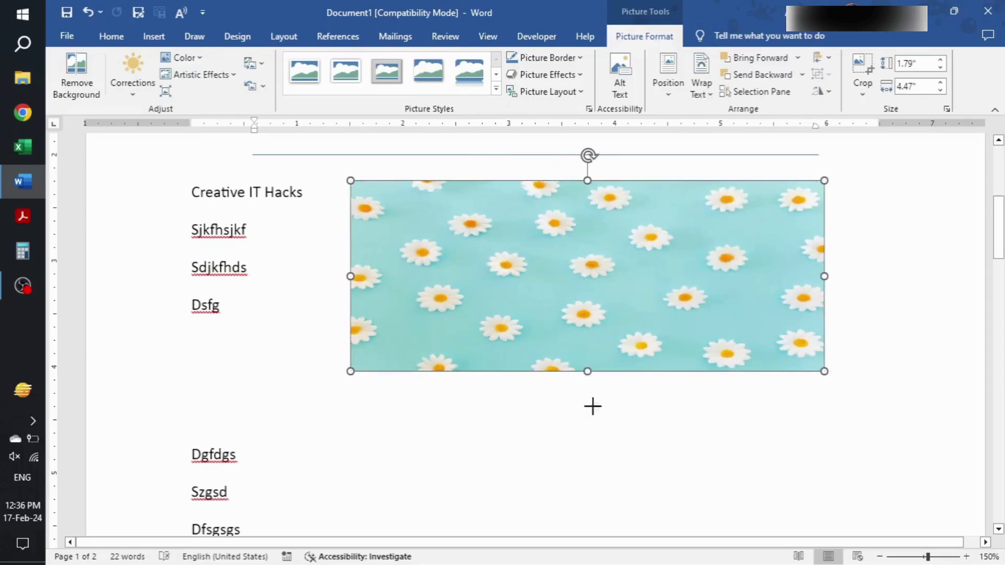
pyautogui.moveTo(592, 407); pyautogui.dragTo(605, 486)
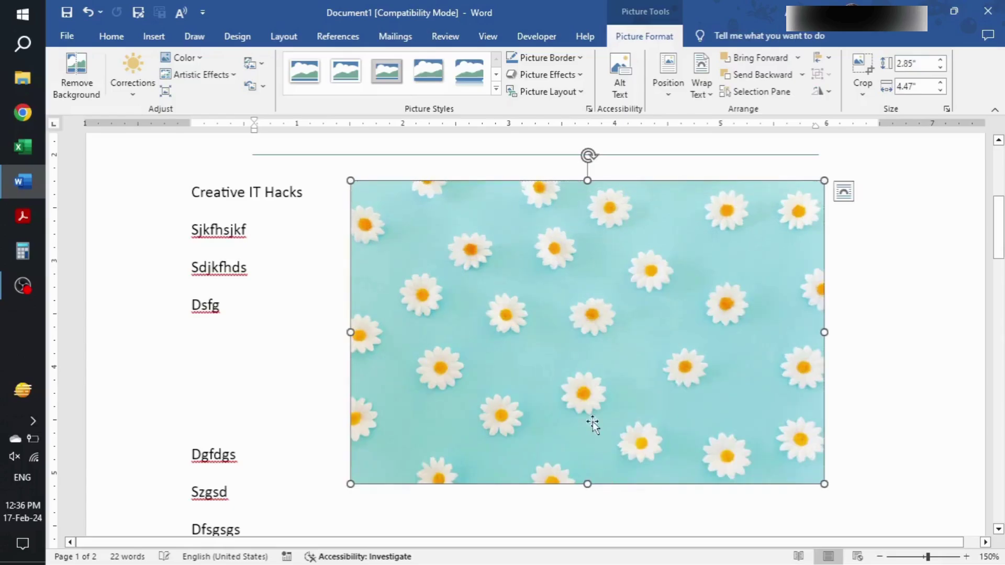
pyautogui.moveTo(582, 363); pyautogui.dragTo(682, 357)
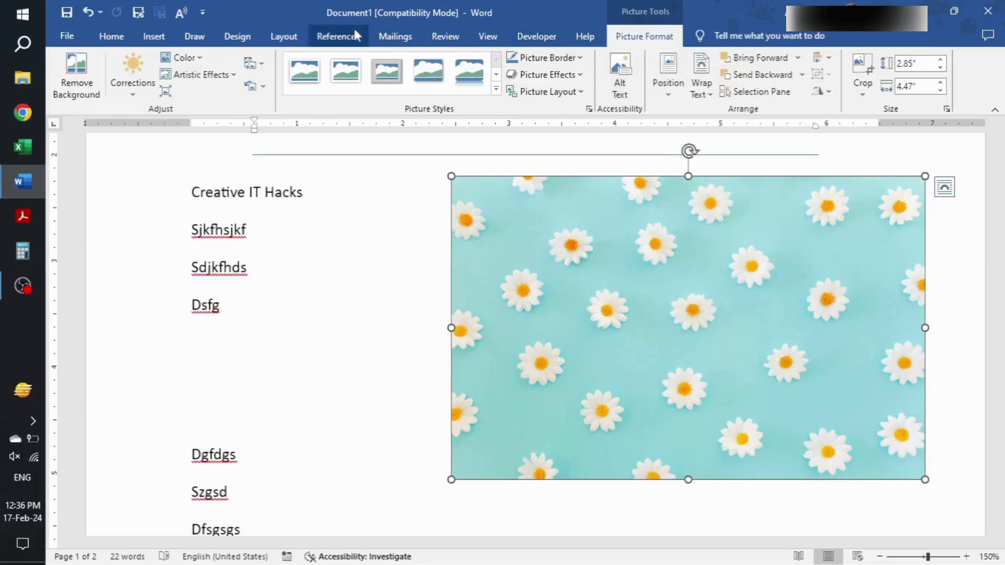
pyautogui.click(133, 79)
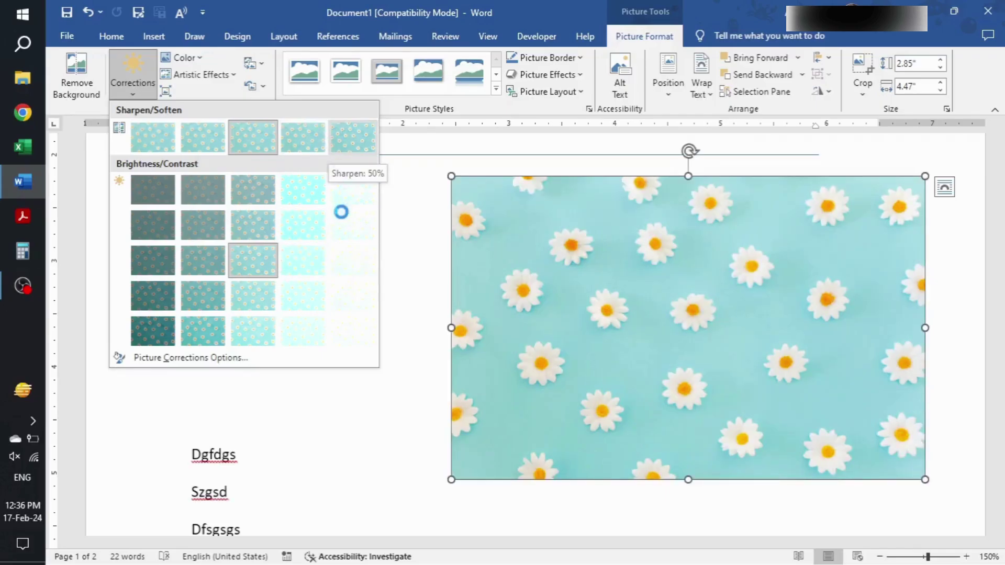
pyautogui.click(181, 58)
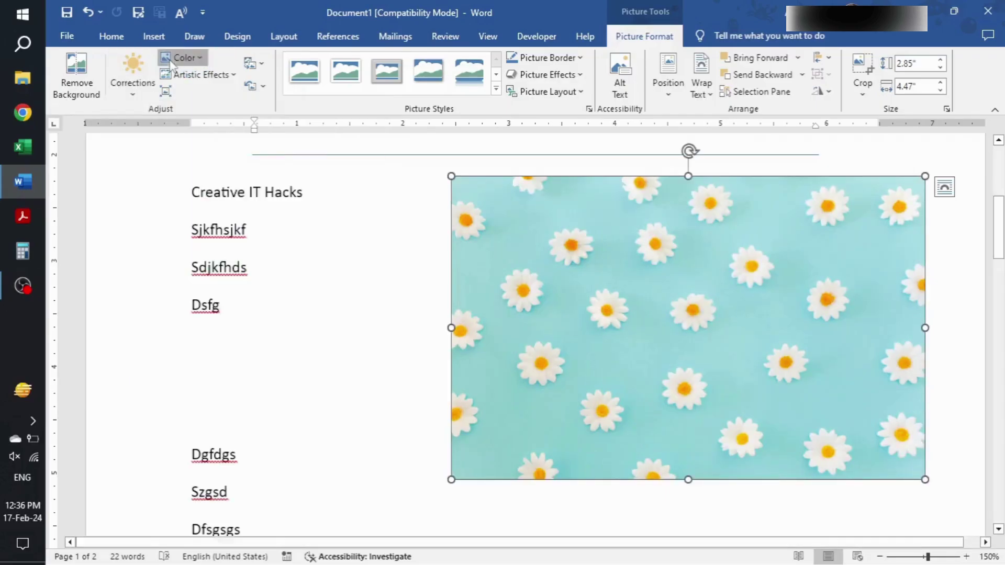
pyautogui.click(180, 58)
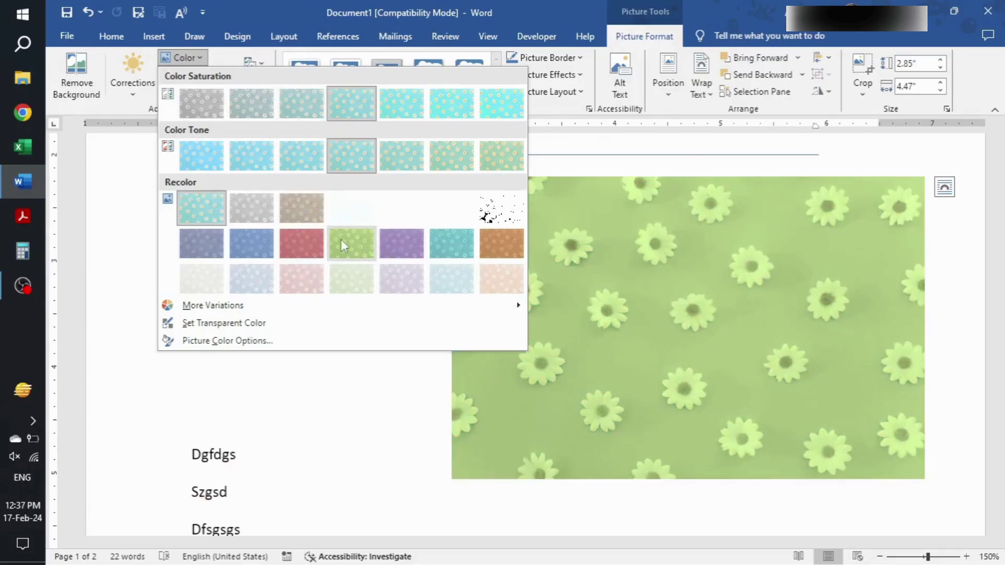
pyautogui.click(258, 9)
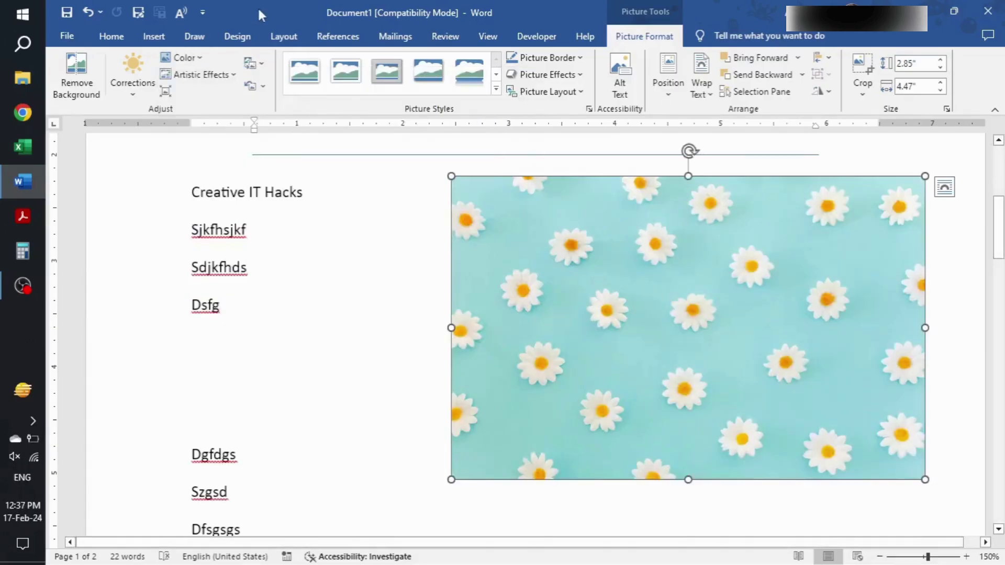
pyautogui.click(219, 77)
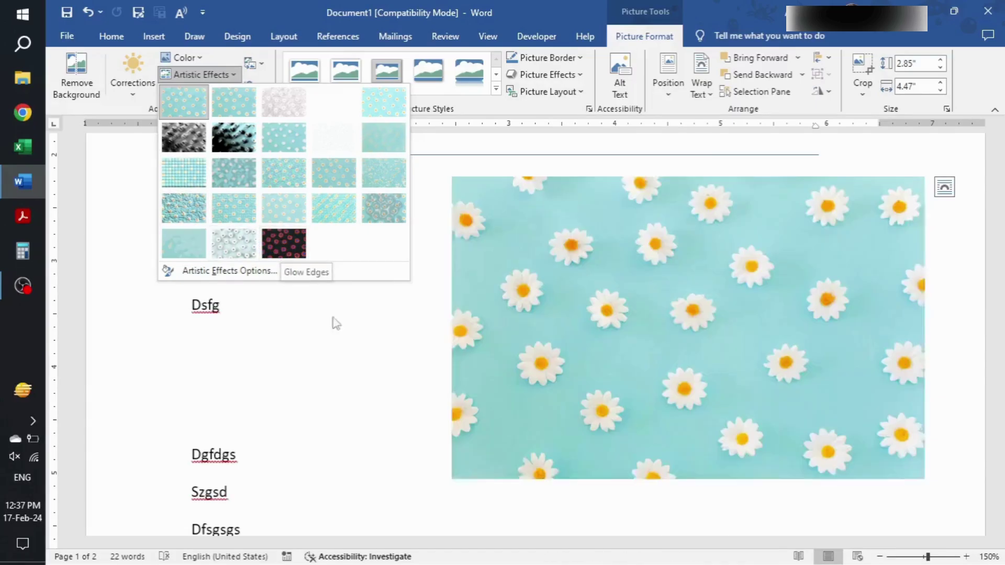
pyautogui.click(476, 326)
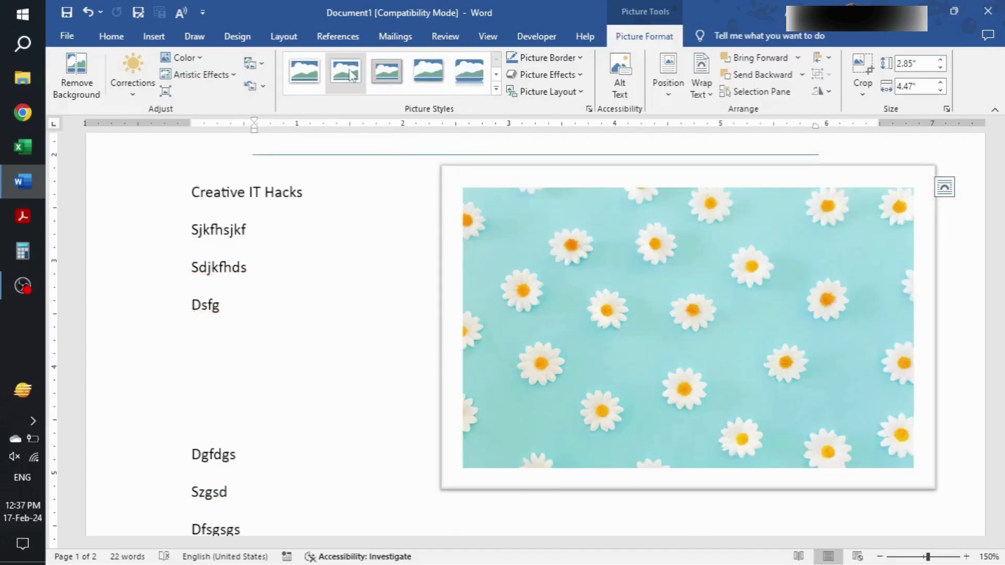
# Apply the snipped-corner frame style to the daisy picture
pyautogui.click(496, 74)
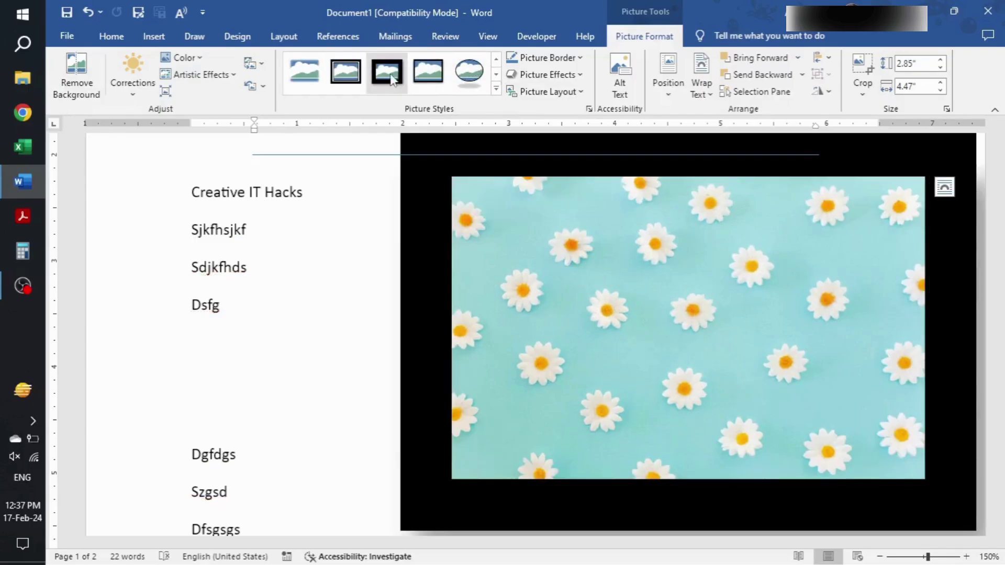
pyautogui.click(494, 75)
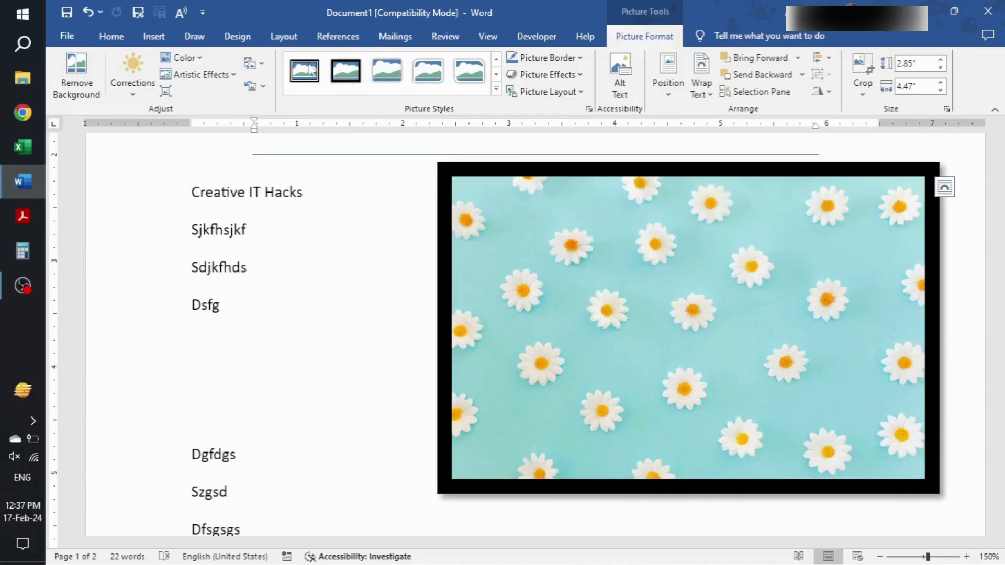
pyautogui.click(469, 72)
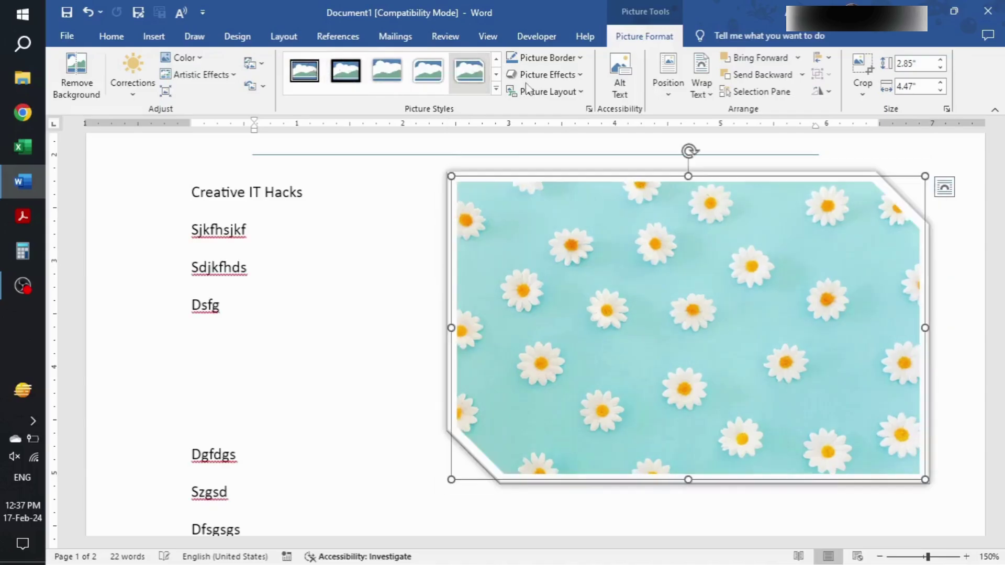
pyautogui.click(495, 89)
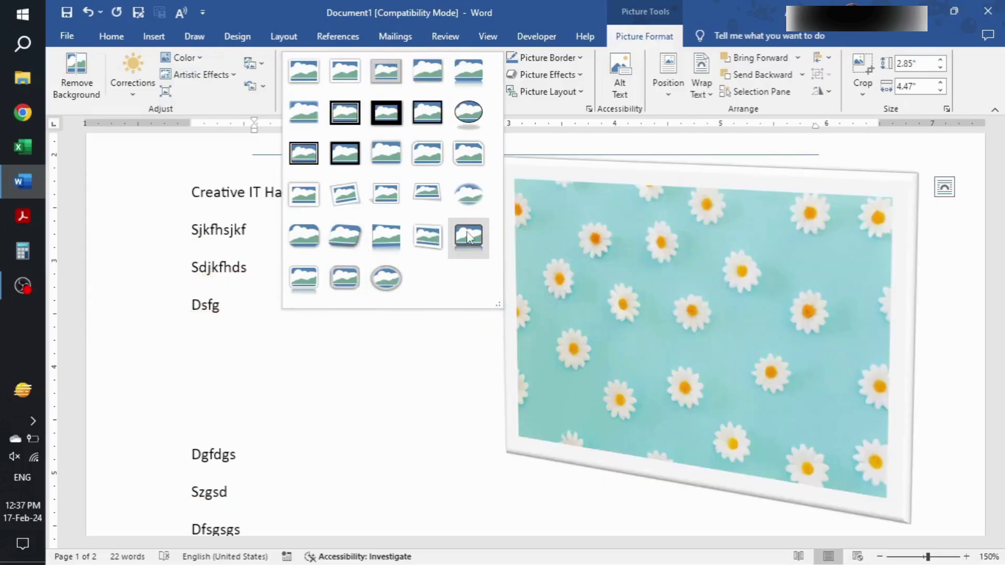
pyautogui.click(564, 328)
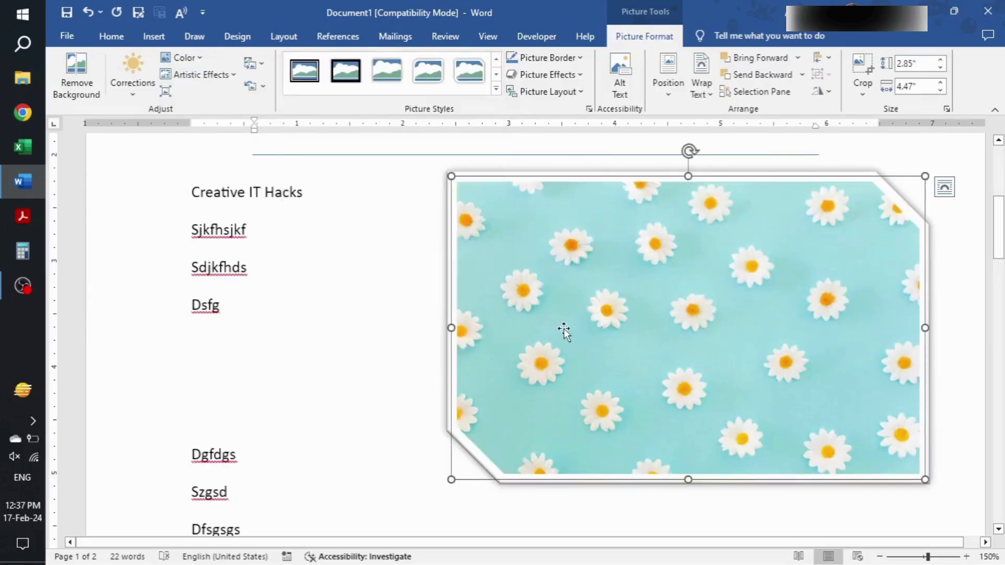
# Give the daisy picture a blue border, leaving picture effects unchanged
pyautogui.click(574, 62)
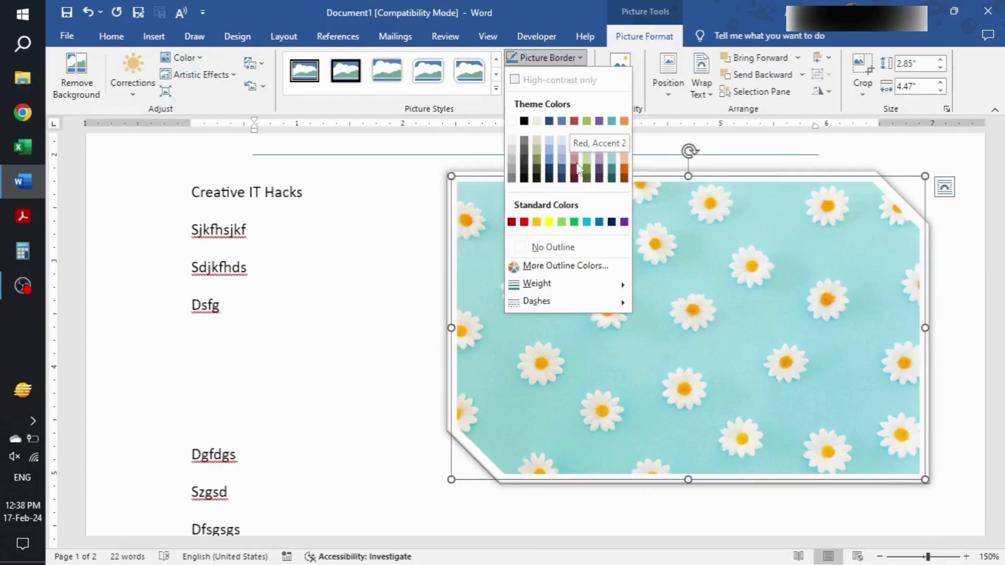
pyautogui.click(549, 160)
pyautogui.click(575, 62)
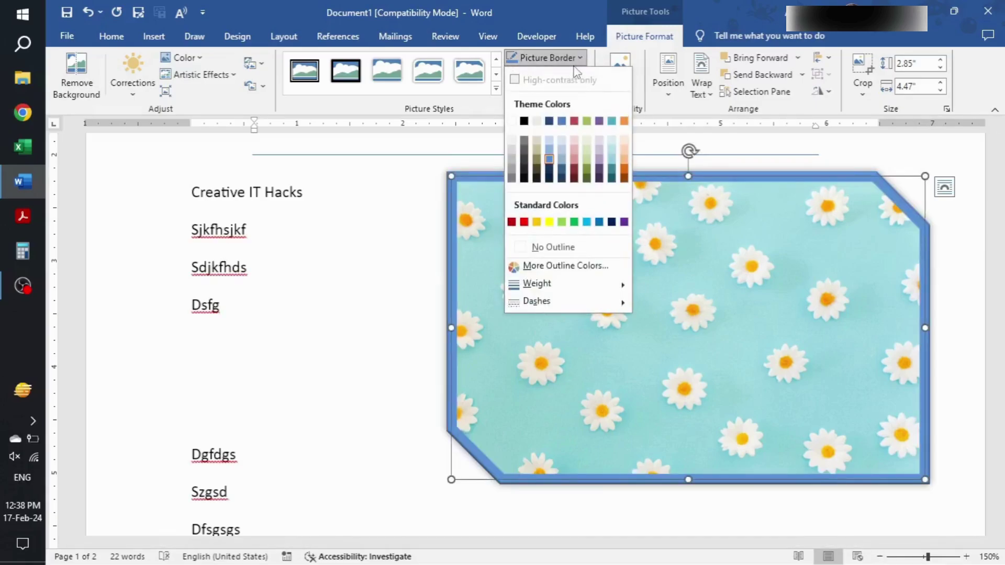
pyautogui.click(575, 59)
pyautogui.click(549, 74)
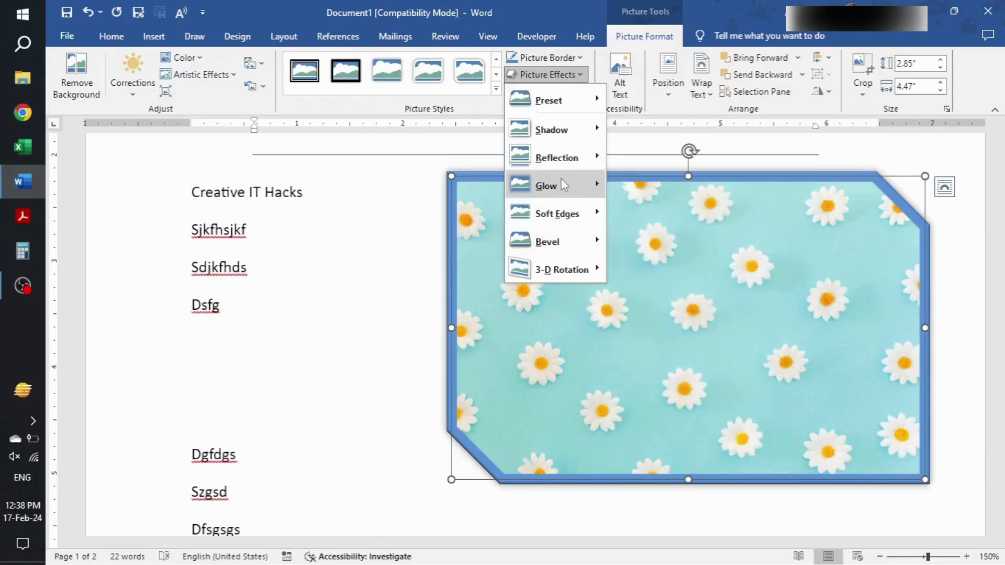
pyautogui.click(545, 295)
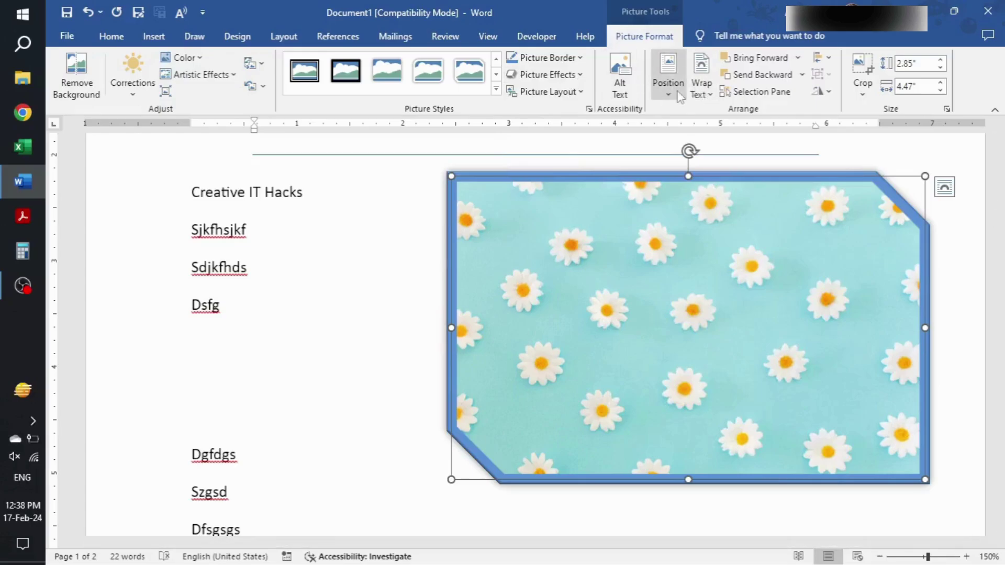
# Crop strips off the top and right side of the daisy picture
pyautogui.click(869, 102)
pyautogui.click(870, 105)
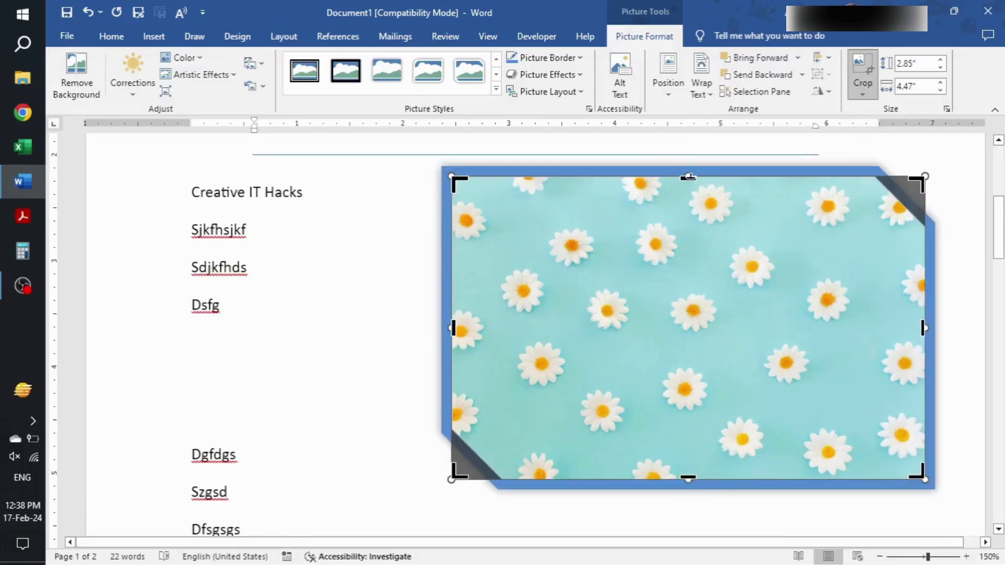
pyautogui.moveTo(688, 177); pyautogui.dragTo(689, 207)
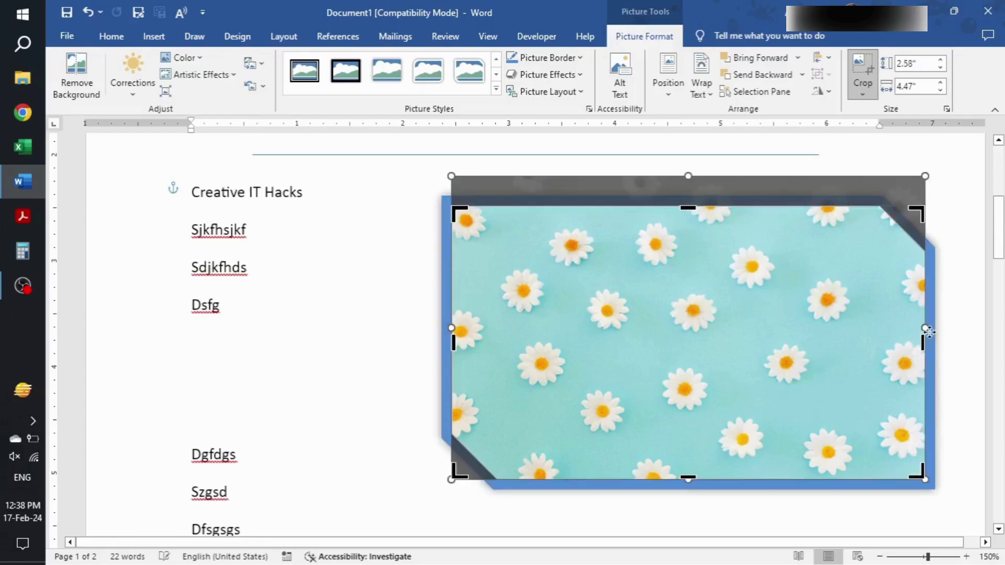
pyautogui.moveTo(924, 343); pyautogui.dragTo(852, 332)
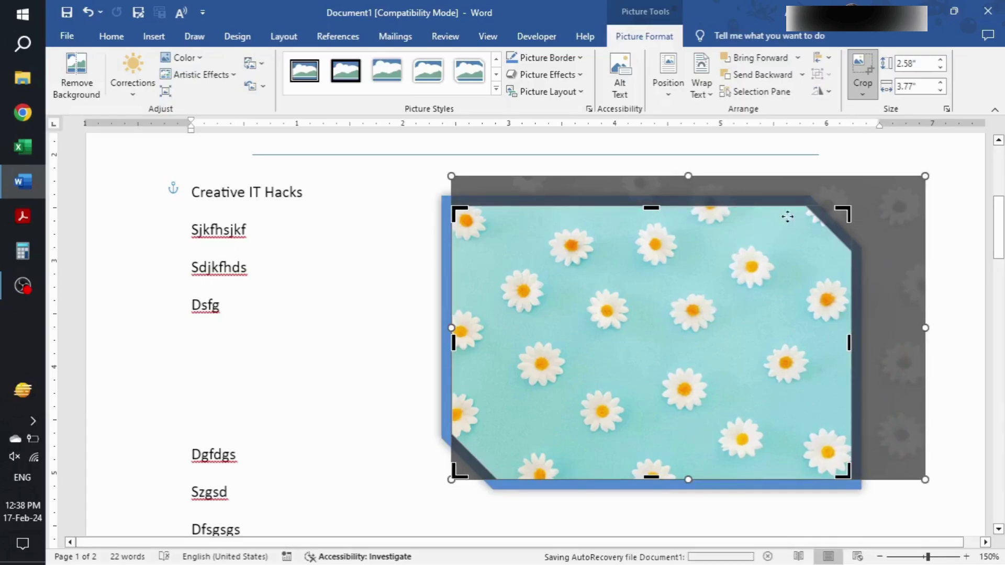
pyautogui.click(858, 67)
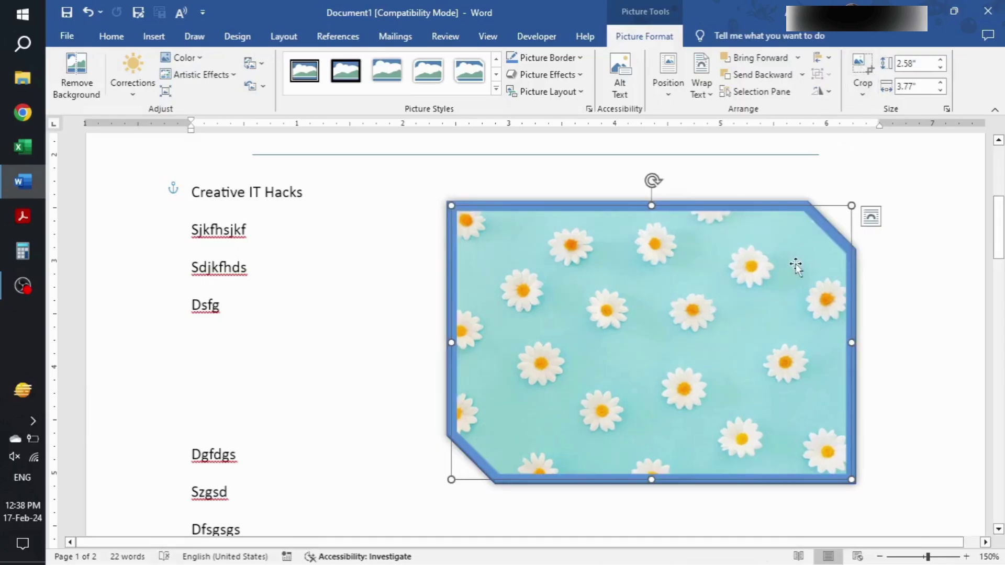
# Reposition the cropped picture and resize it to about 2.71" by 3.97"
pyautogui.moveTo(795, 266); pyautogui.dragTo(846, 247)
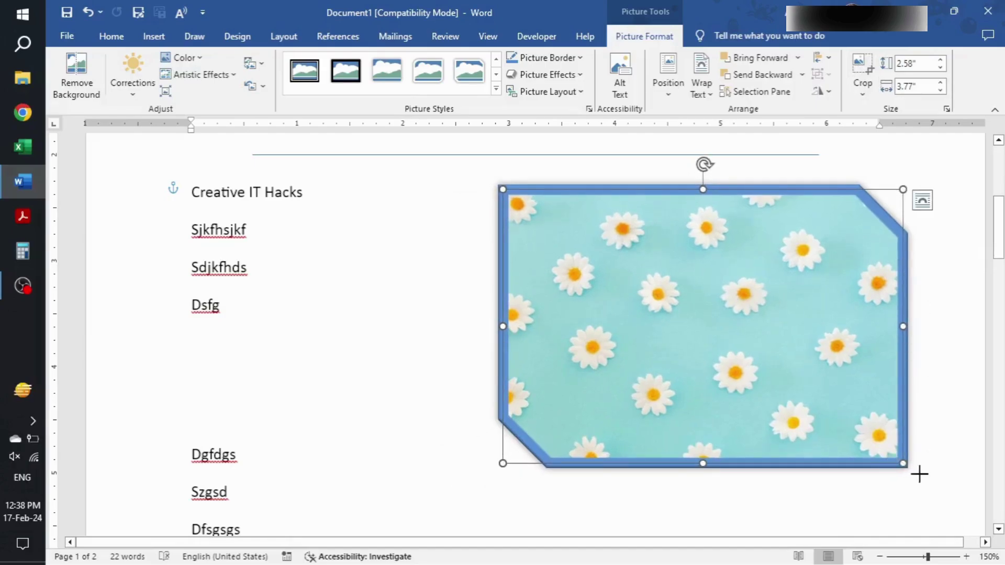
pyautogui.moveTo(920, 475); pyautogui.dragTo(940, 488)
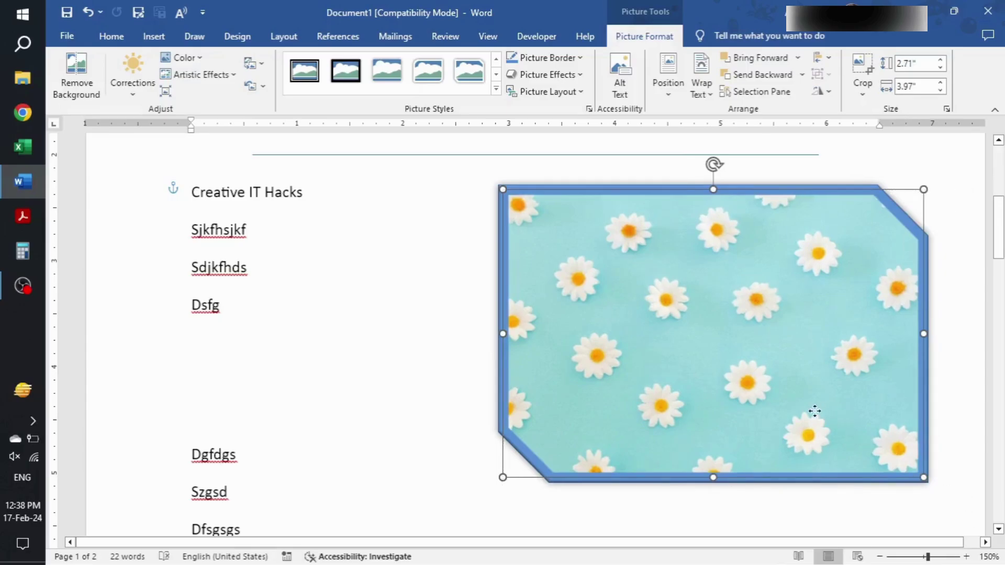
pyautogui.moveTo(815, 412); pyautogui.dragTo(807, 420)
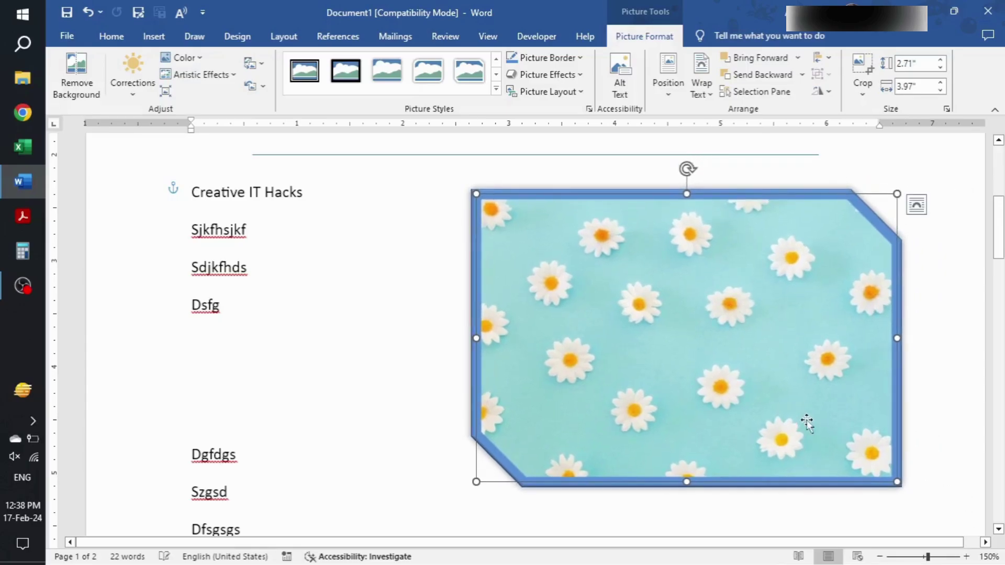
# Draw a four-way block arrow shape beside the placeholder lines
pyautogui.click(438, 279)
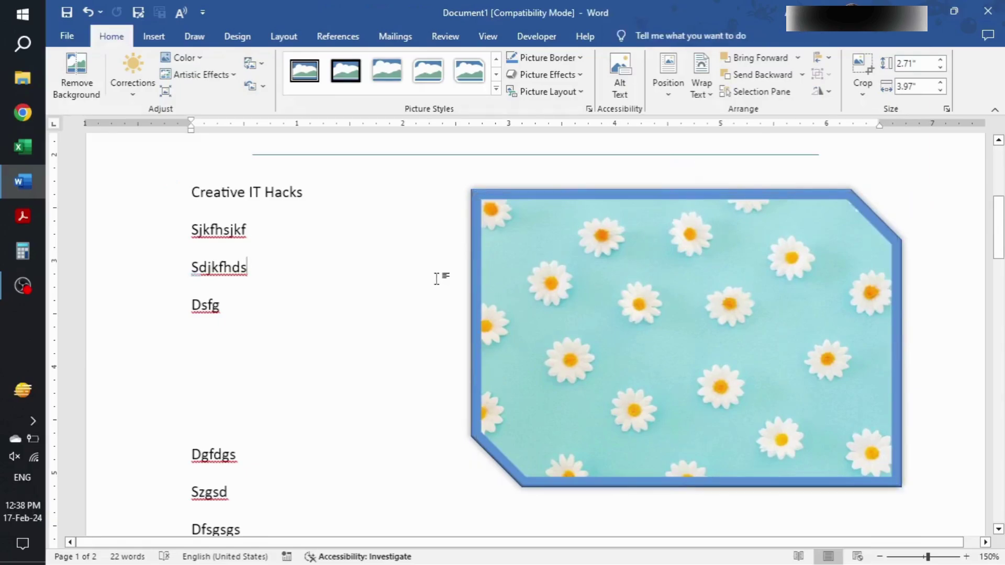
pyautogui.click(169, 32)
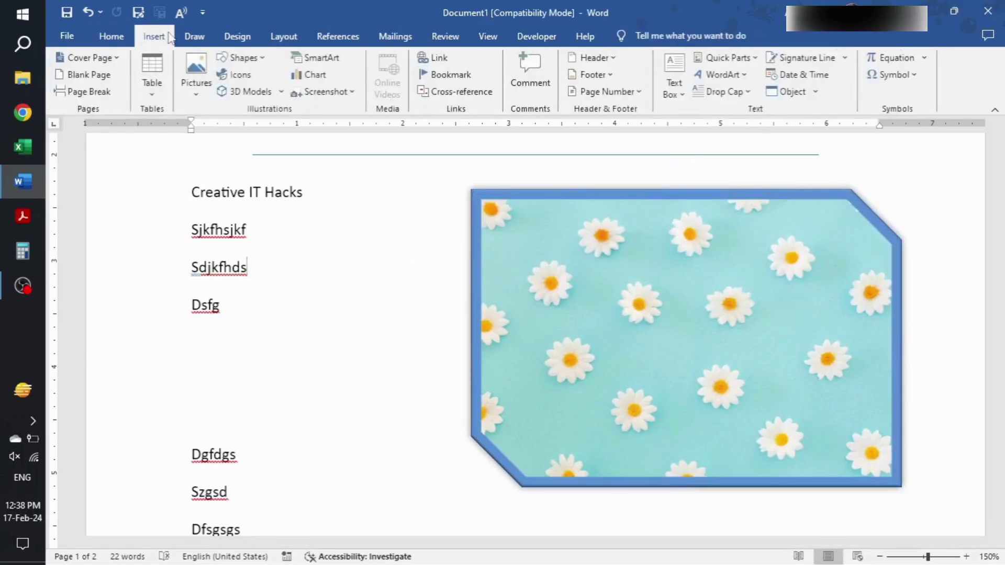
pyautogui.click(254, 59)
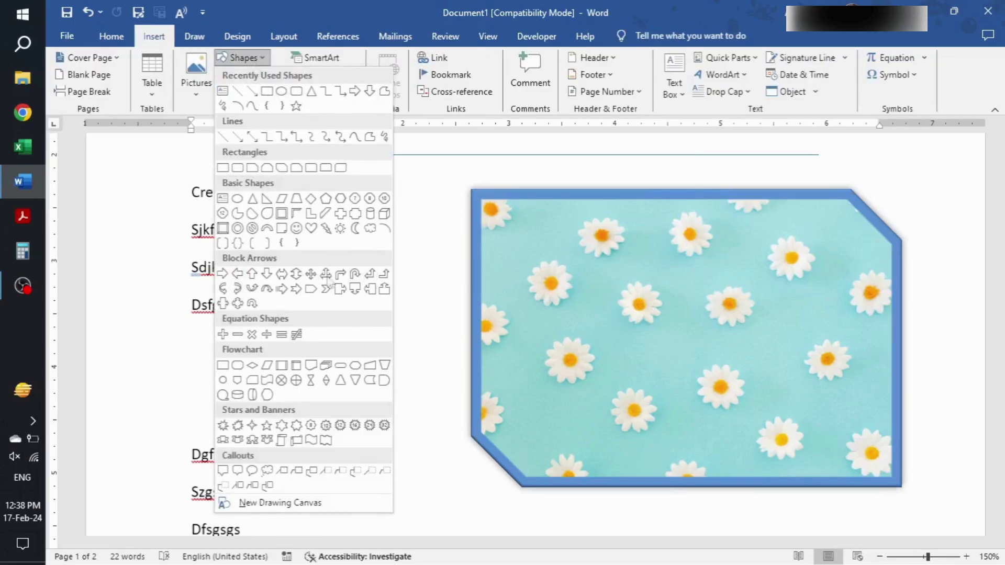
pyautogui.click(310, 276)
pyautogui.moveTo(999, 227); pyautogui.dragTo(999, 297)
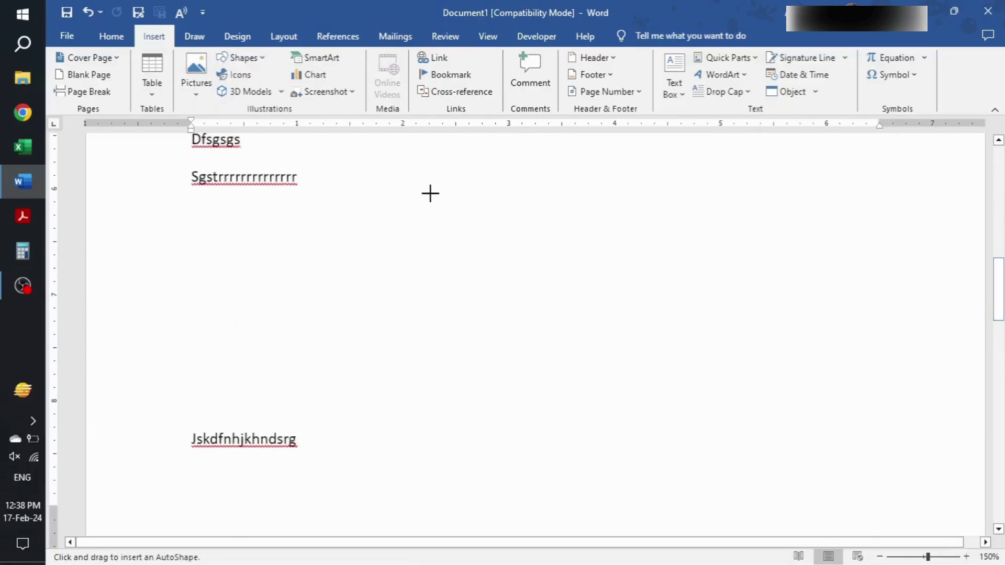
pyautogui.moveTo(402, 160); pyautogui.dragTo(799, 534)
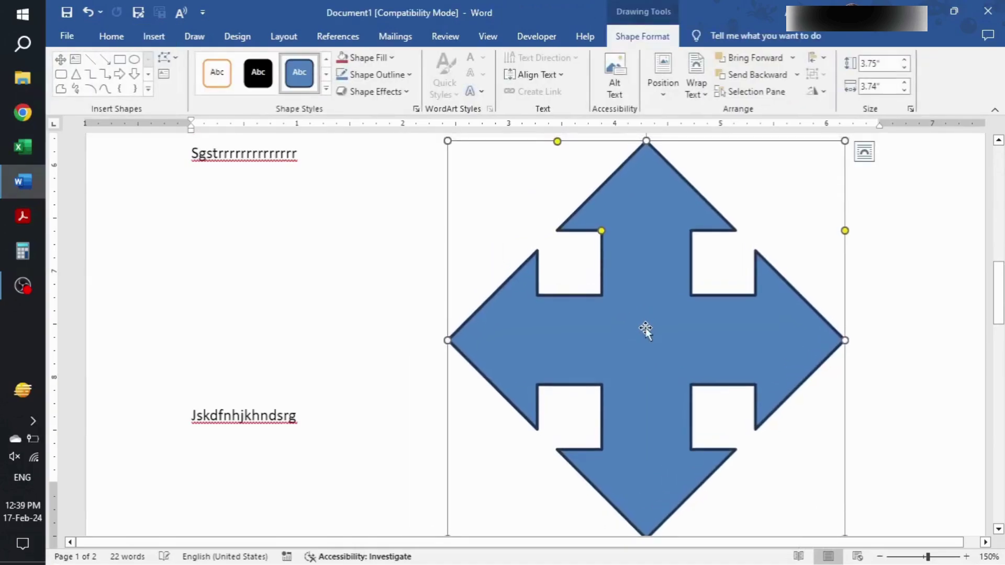
# Slim the arrow's shaft and arms and apply the Intense Effect - Aqua shape style
pyautogui.moveTo(601, 231); pyautogui.dragTo(624, 272)
pyautogui.moveTo(557, 145)
pyautogui.mouseDown()
pyautogui.moveTo(471, 170)
pyautogui.moveTo(574, 161)
pyautogui.moveTo(542, 162)
pyautogui.moveTo(556, 163)
pyautogui.mouseUp()
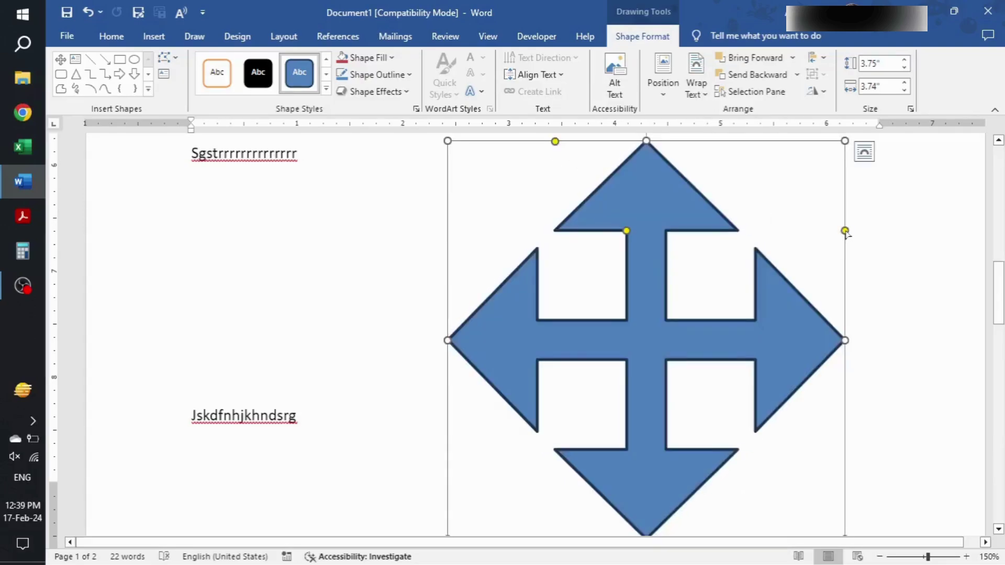
pyautogui.moveTo(846, 232)
pyautogui.mouseDown()
pyautogui.moveTo(853, 271)
pyautogui.moveTo(821, 158)
pyautogui.moveTo(845, 229)
pyautogui.mouseUp()
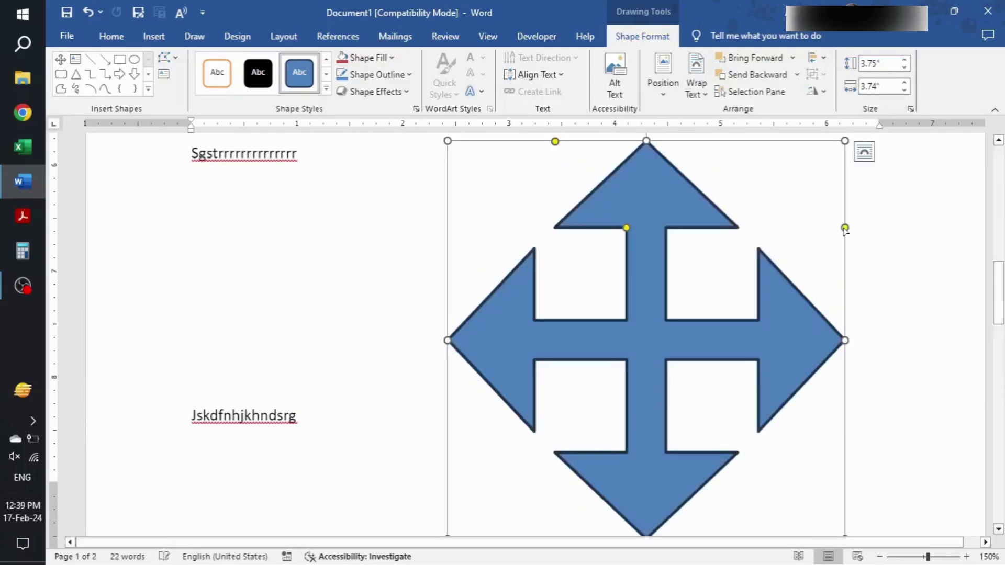
pyautogui.click(326, 90)
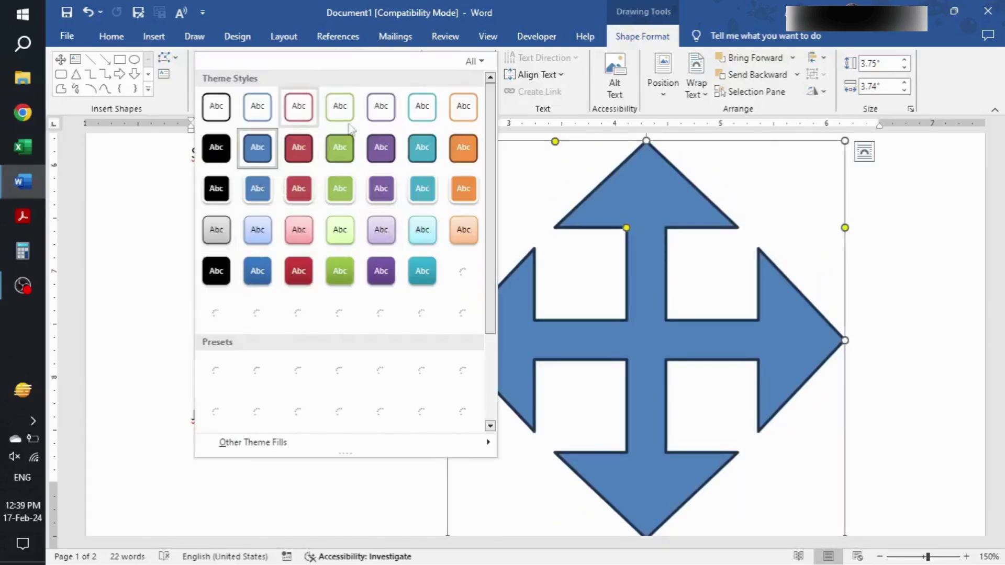
pyautogui.click(426, 308)
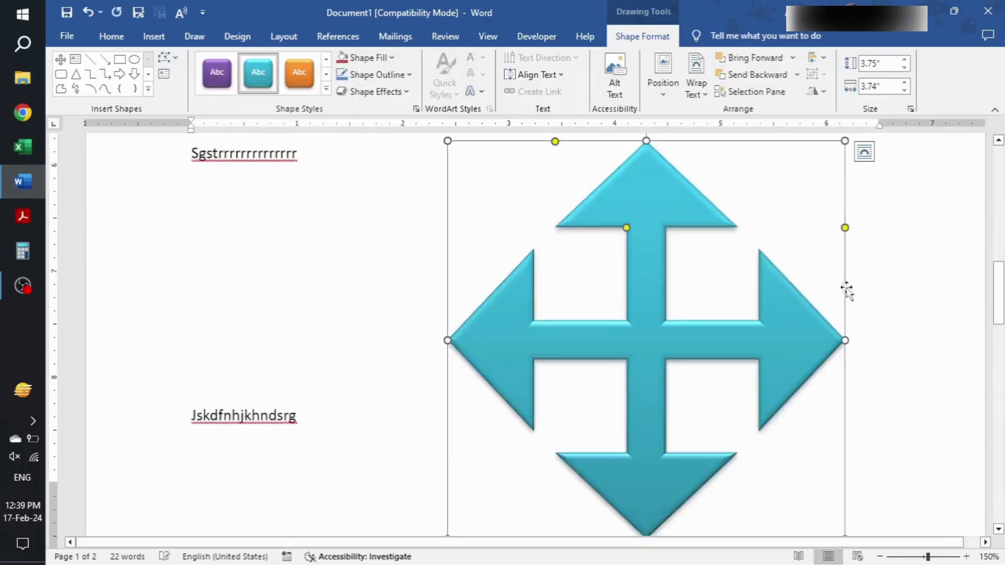
pyautogui.click(880, 261)
pyautogui.moveTo(999, 293); pyautogui.dragTo(998, 369)
pyautogui.click(167, 40)
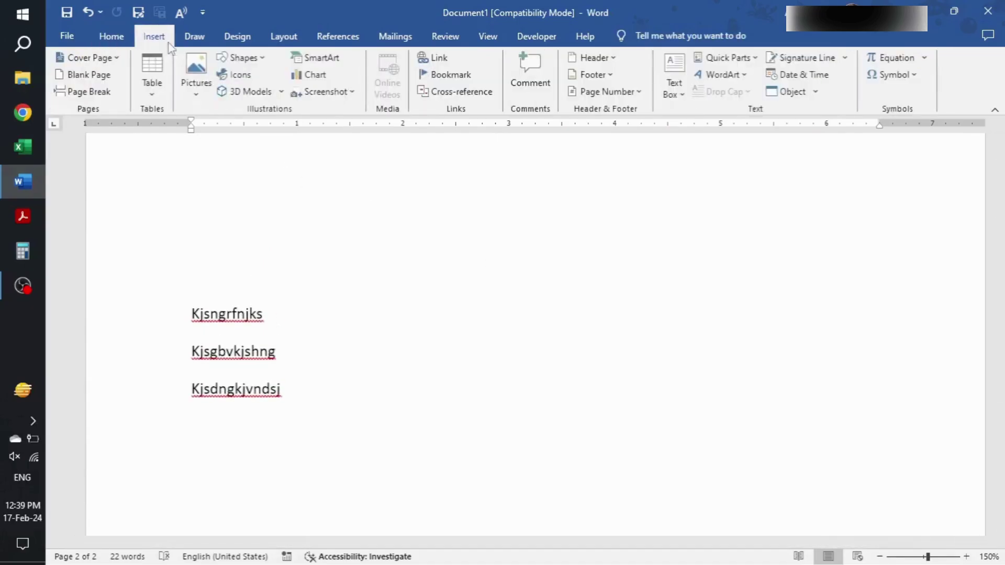
# Insert a Facet Quote text box over the three lines on page 2
pyautogui.click(243, 58)
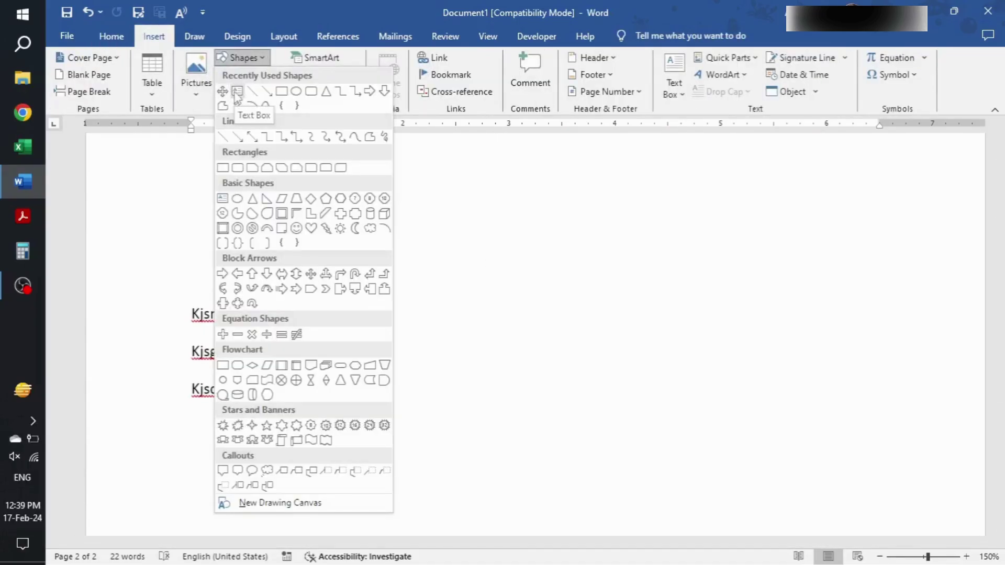
pyautogui.click(643, 223)
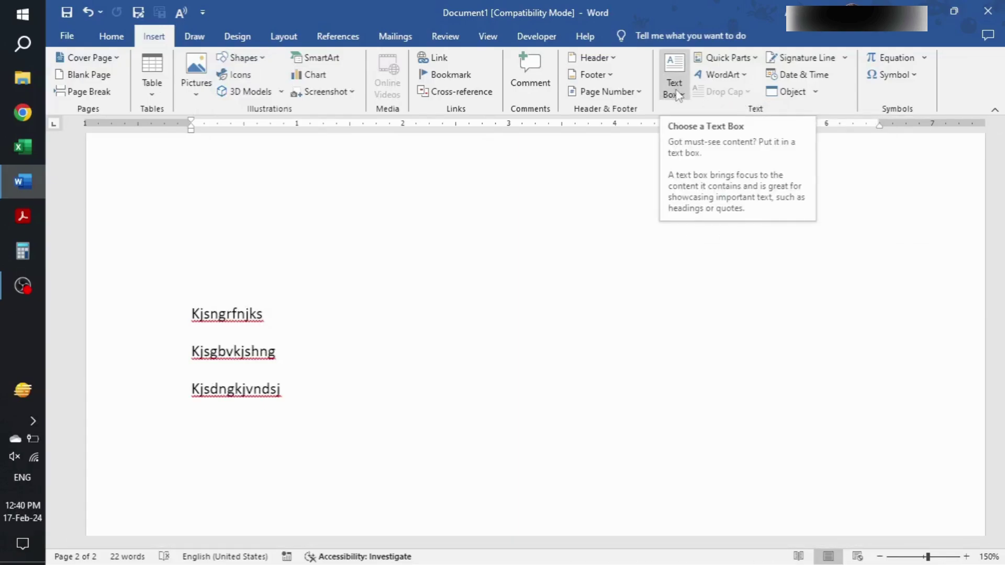
pyautogui.moveTo(289, 397); pyautogui.dragTo(189, 308)
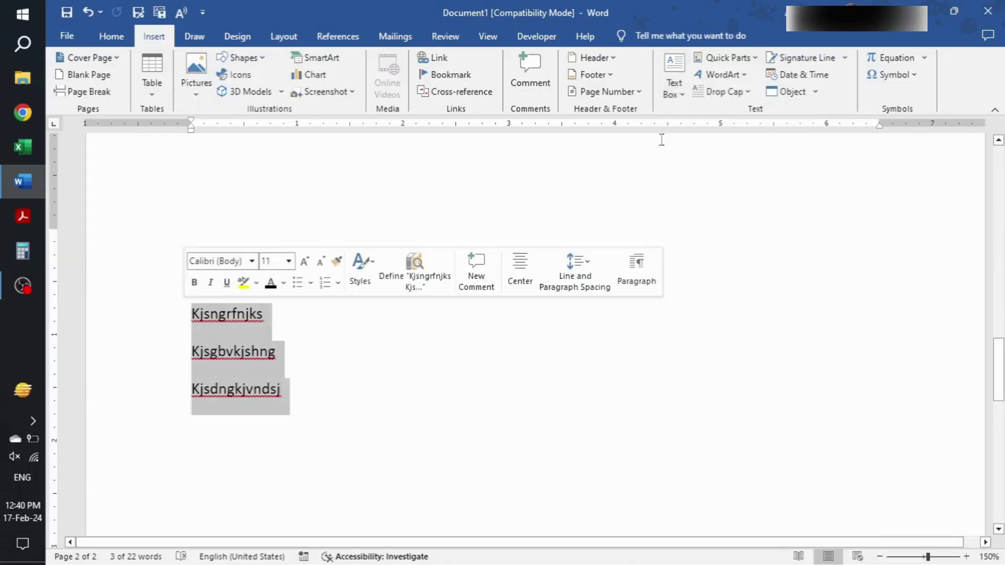
pyautogui.click(672, 95)
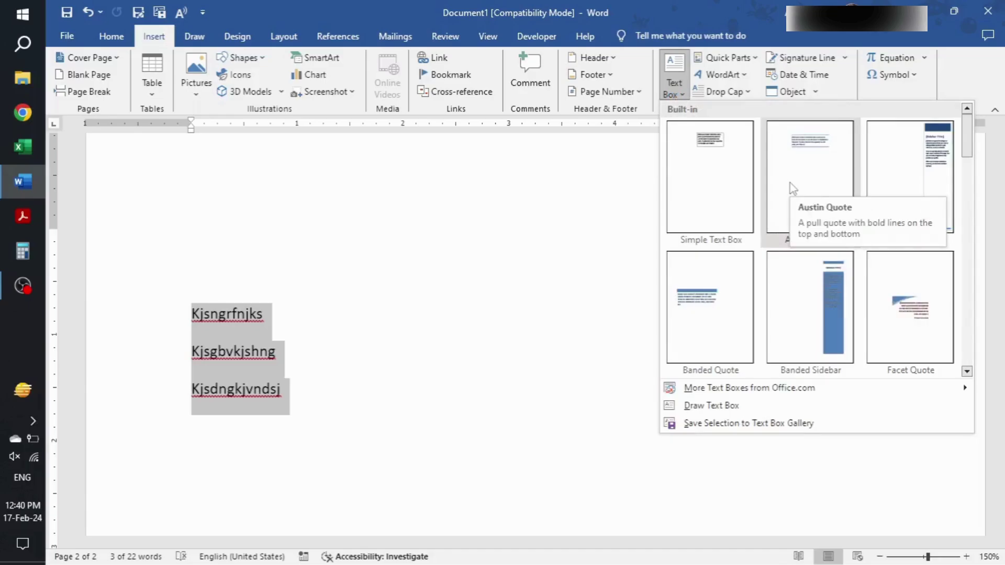
pyautogui.click(901, 312)
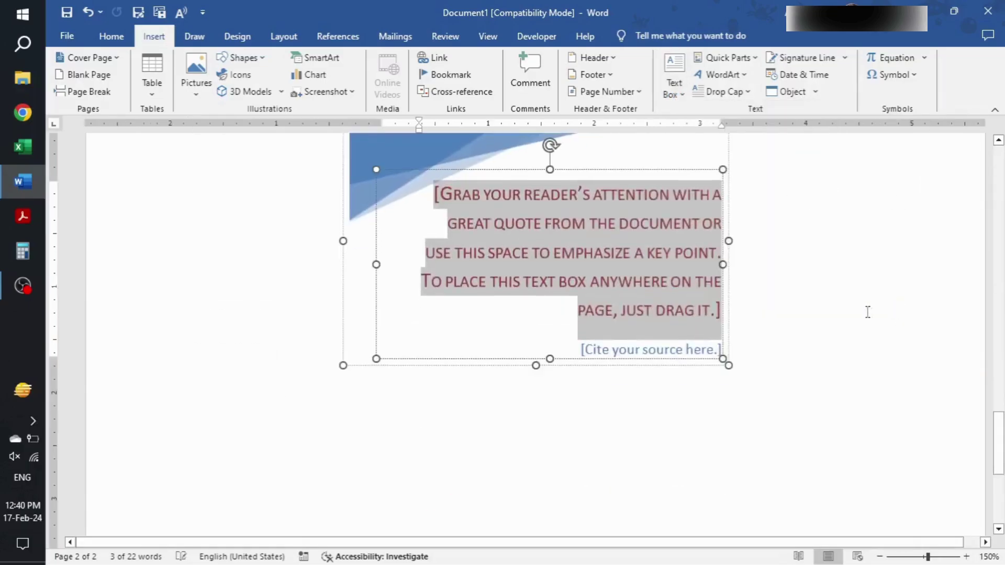
# Move the Facet Quote box to the right side of page 2
pyautogui.click(779, 240)
pyautogui.click(783, 243)
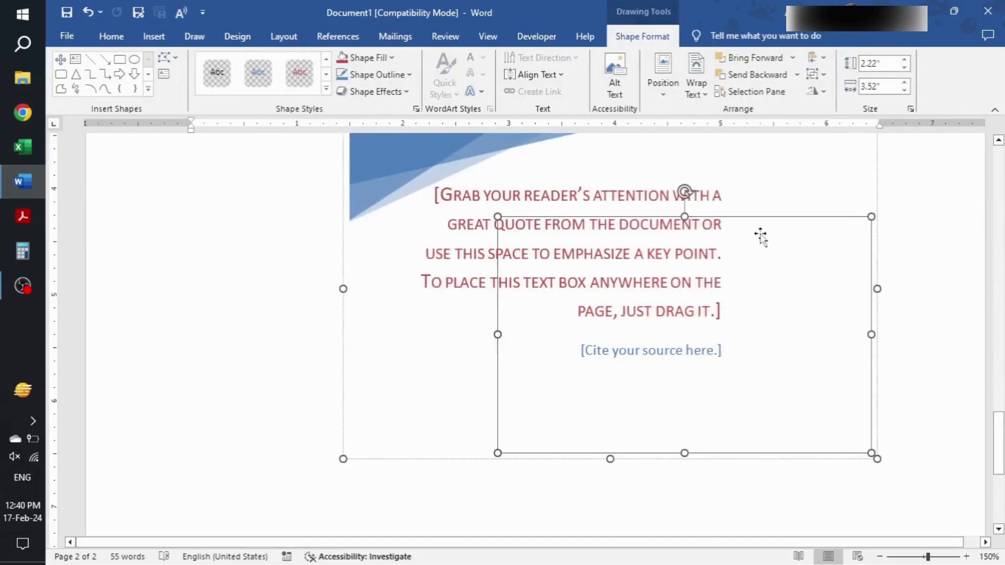
pyautogui.moveTo(760, 237); pyautogui.dragTo(539, 333)
pyautogui.press('Escape')
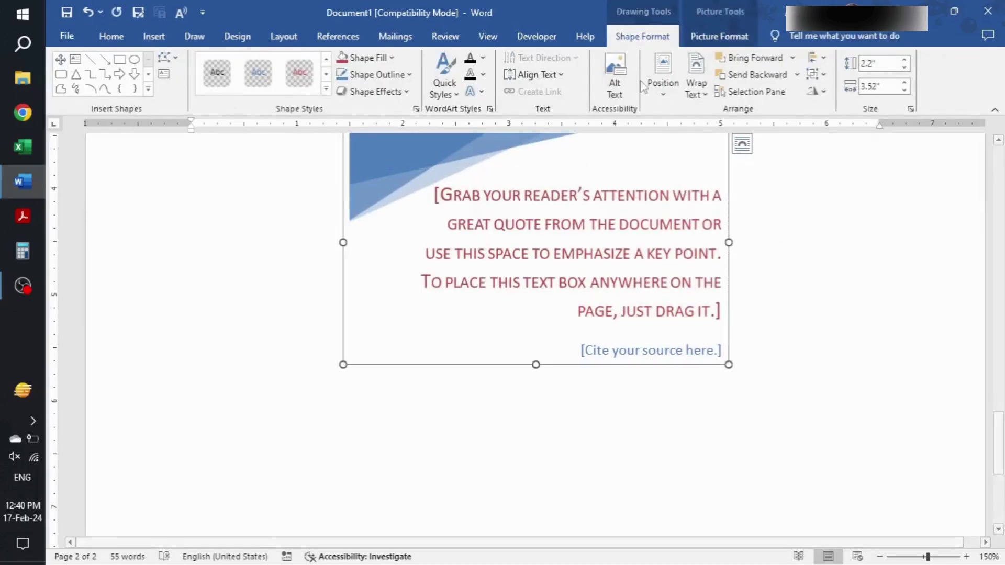
pyautogui.moveTo(538, 162); pyautogui.dragTo(721, 232)
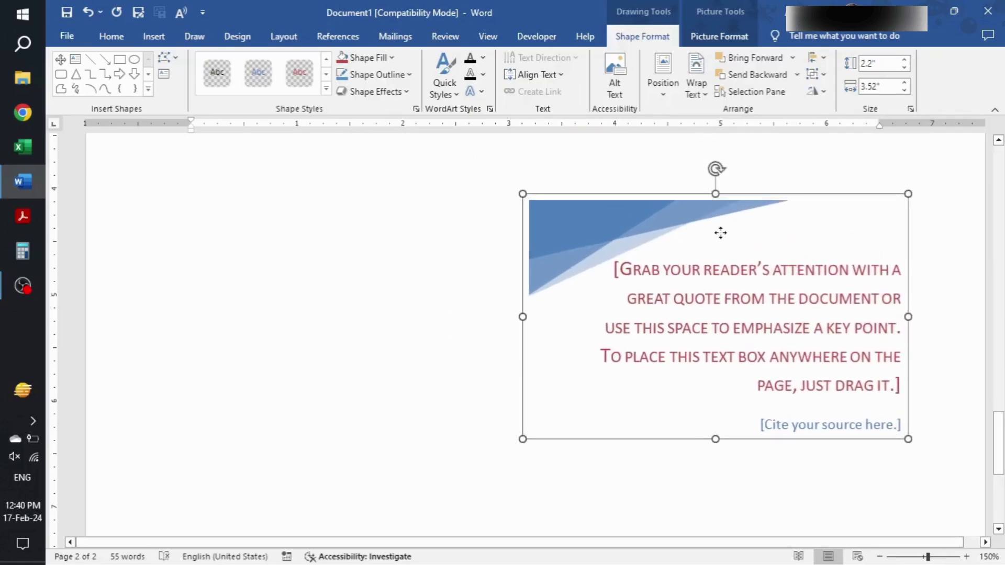
pyautogui.tripleClick(620, 268)
pyautogui.press('Escape')
pyautogui.press('Escape')
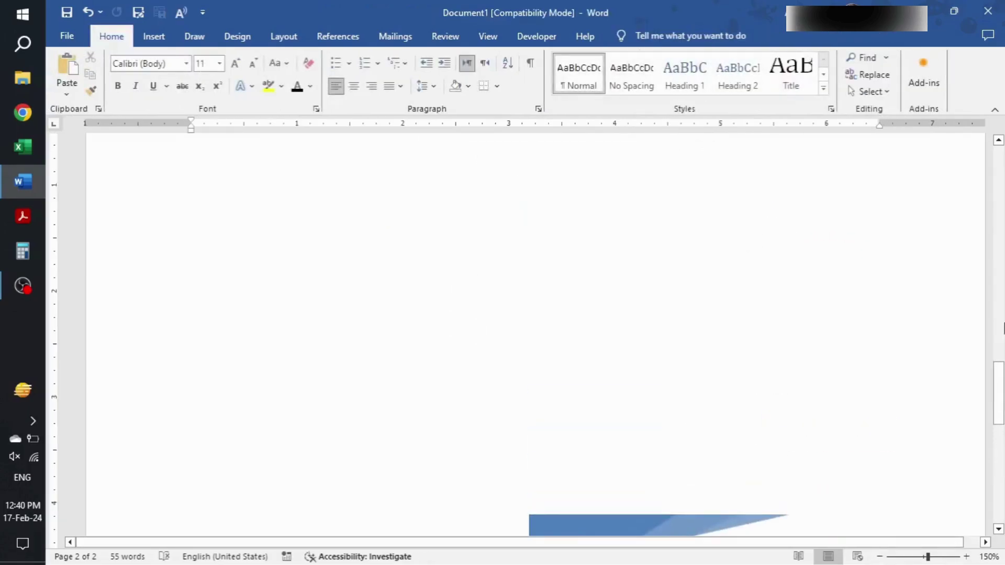
pyautogui.moveTo(998, 377); pyautogui.dragTo(998, 421)
pyautogui.click(628, 261)
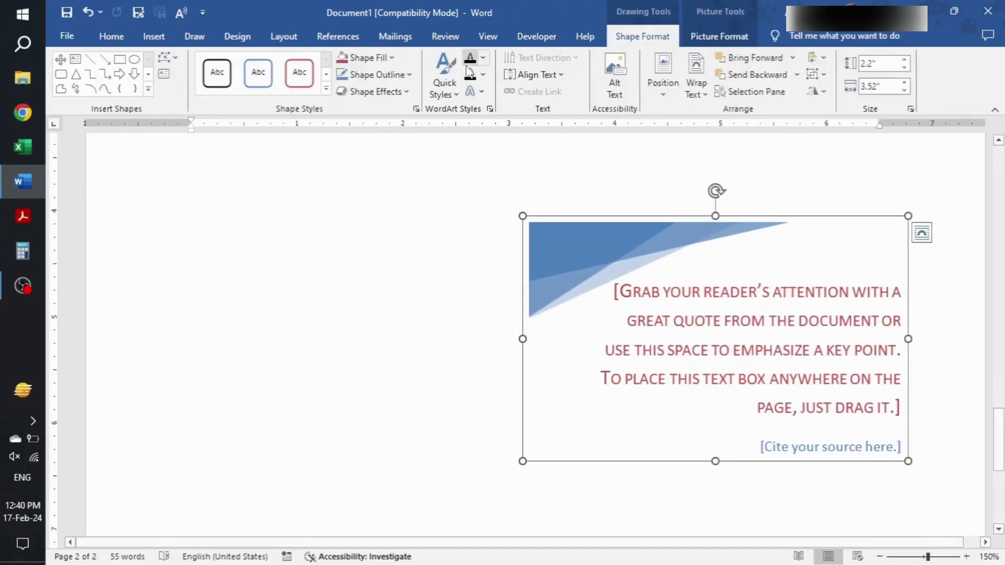
pyautogui.click(446, 93)
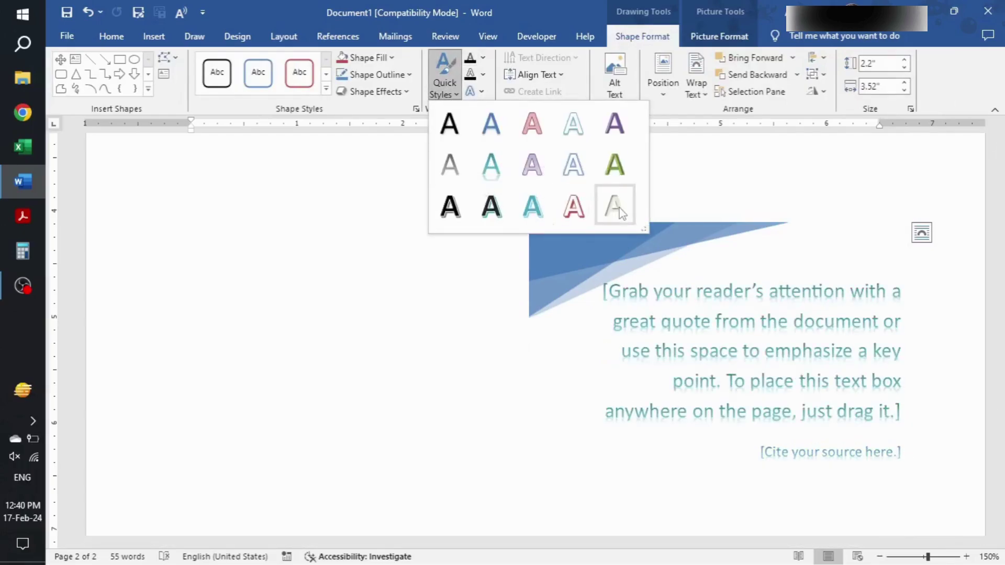
pyautogui.click(464, 364)
pyautogui.click(704, 96)
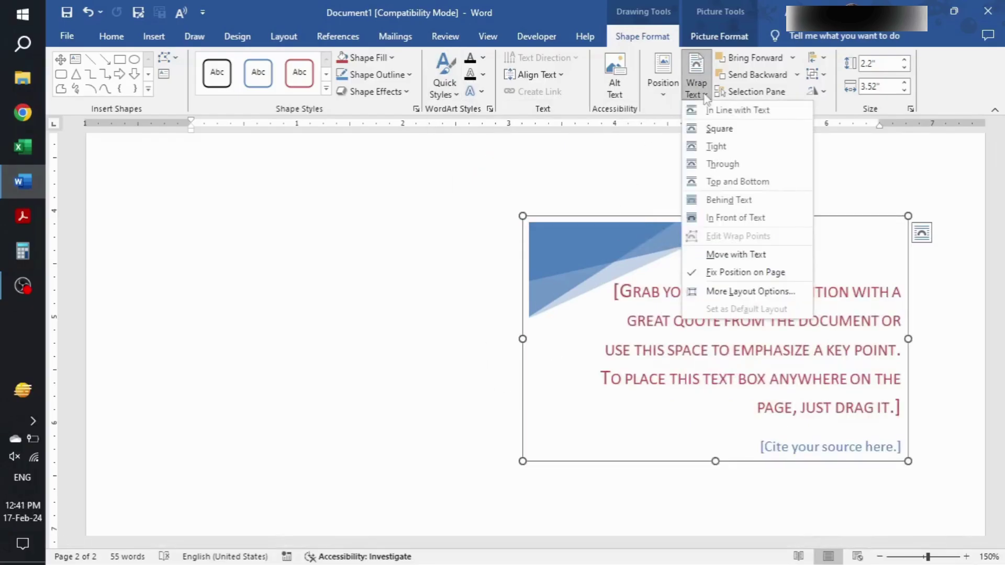
pyautogui.click(696, 89)
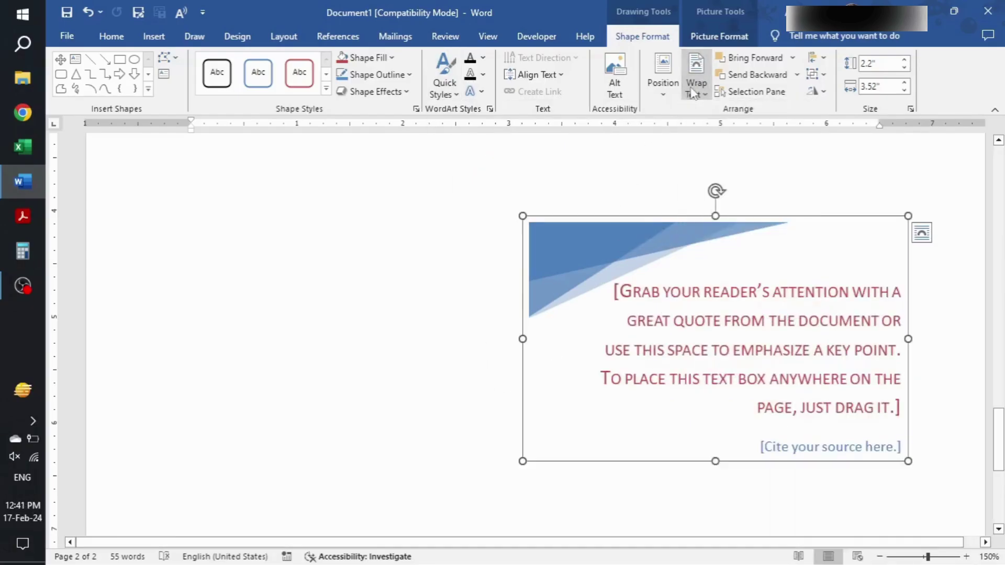
# Draw a text box left of the quote box and type 'sfdhujhz hjzvfb hfdzk' into it
pyautogui.click(154, 36)
pyautogui.click(674, 79)
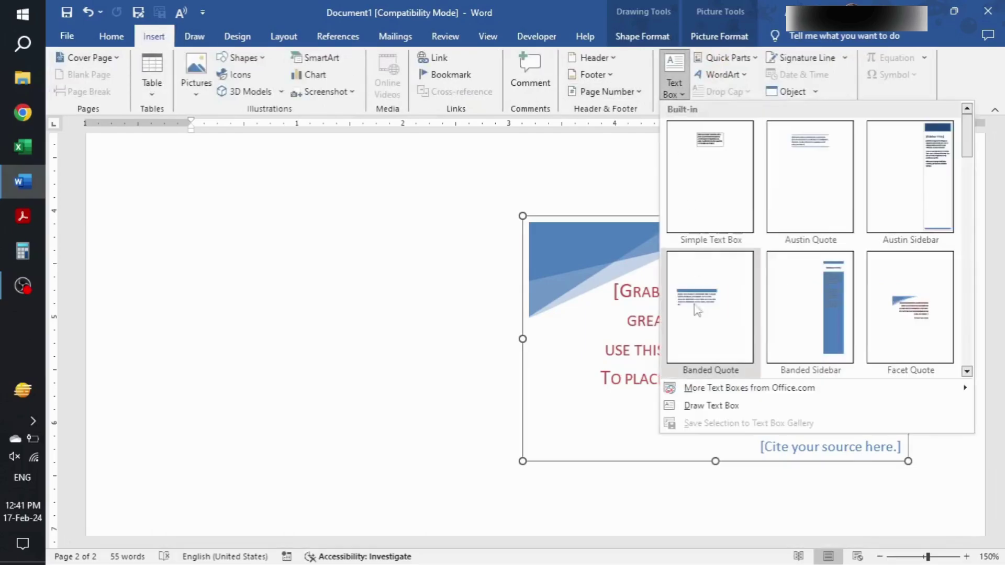
pyautogui.click(712, 405)
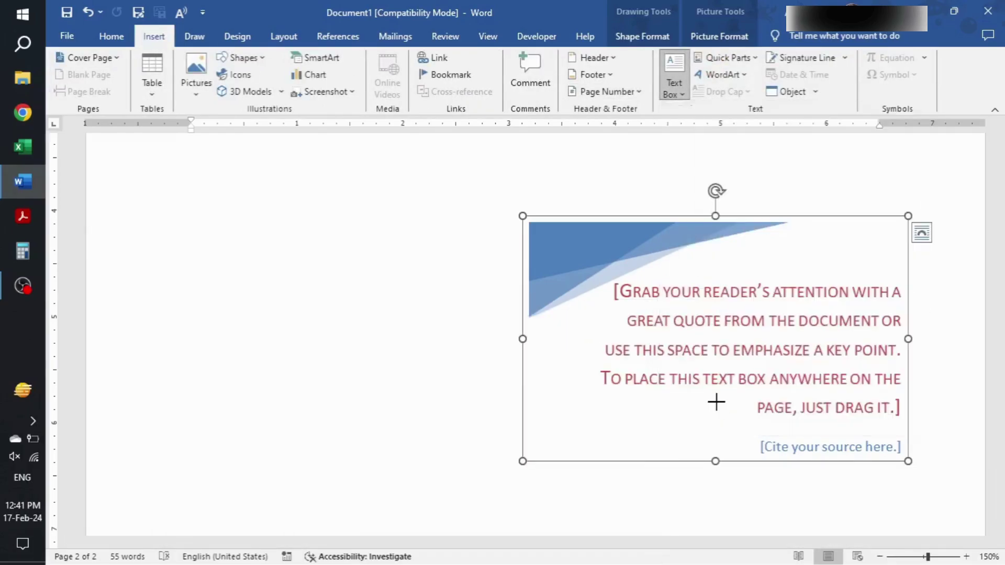
pyautogui.moveTo(140, 226); pyautogui.dragTo(171, 332)
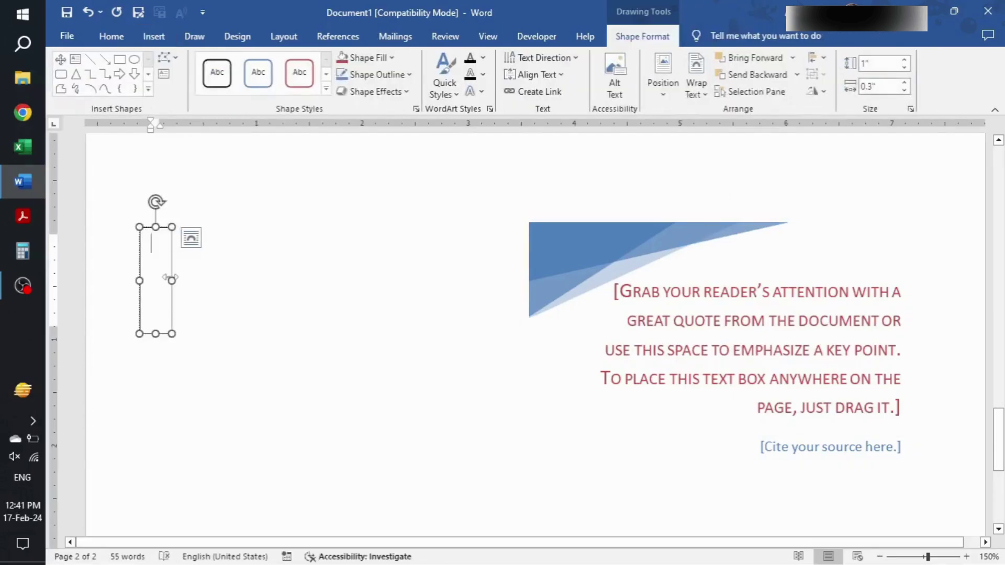
pyautogui.moveTo(171, 281); pyautogui.dragTo(385, 291)
pyautogui.write('sfdhu')
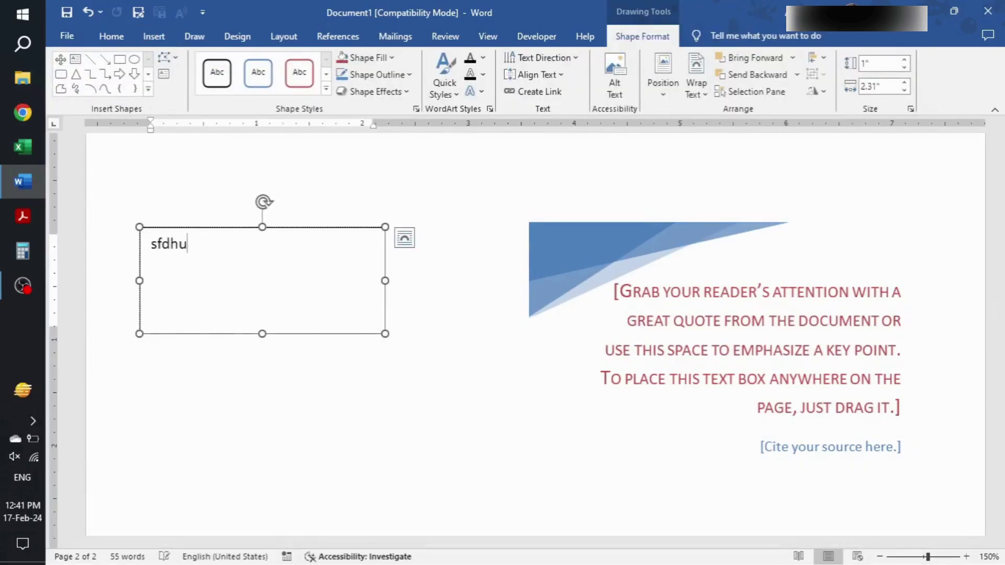
pyautogui.write('jhz hjzvfb hfdzk')
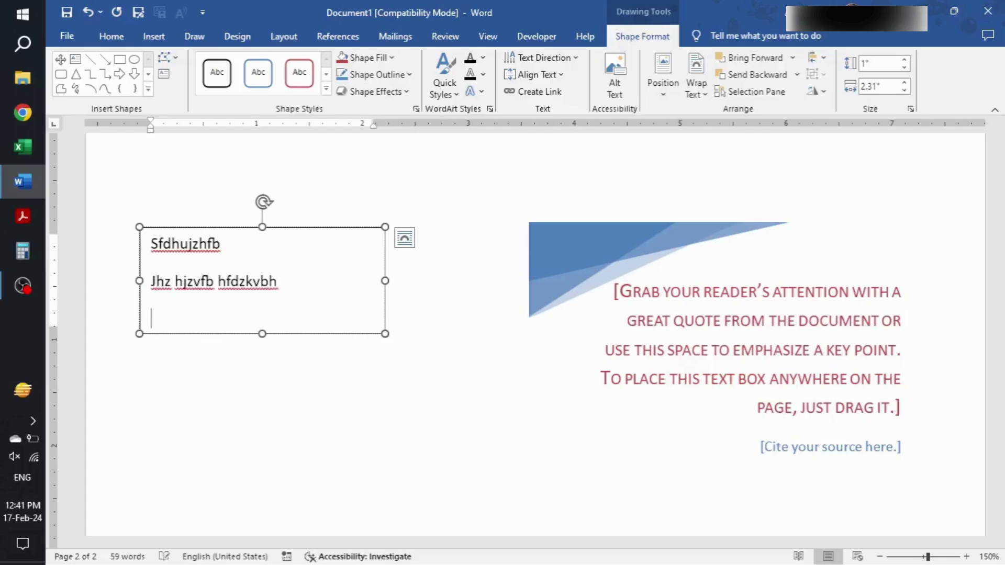
pyautogui.click(466, 363)
pyautogui.scroll(5, 399, 282)
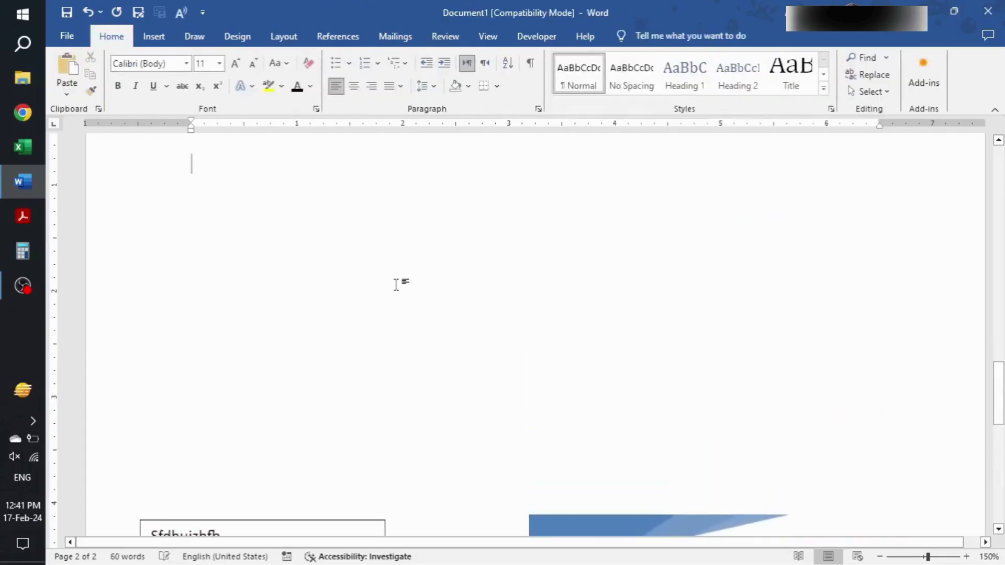
pyautogui.moveTo(999, 379); pyautogui.dragTo(1003, 229)
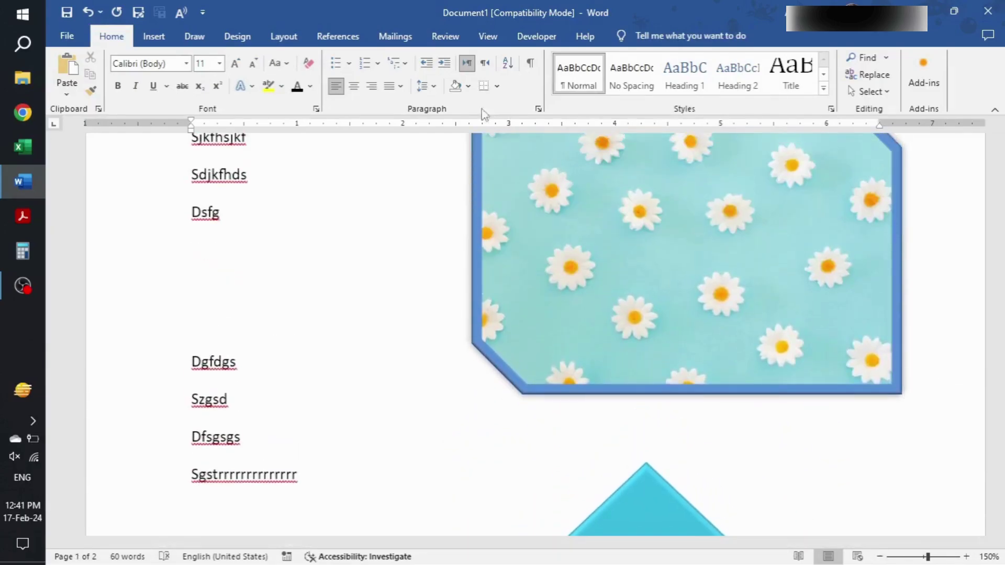
# Run the spelling and grammar check, removing the space before the title's colon and correcting a word to Sikhs
pyautogui.click(442, 32)
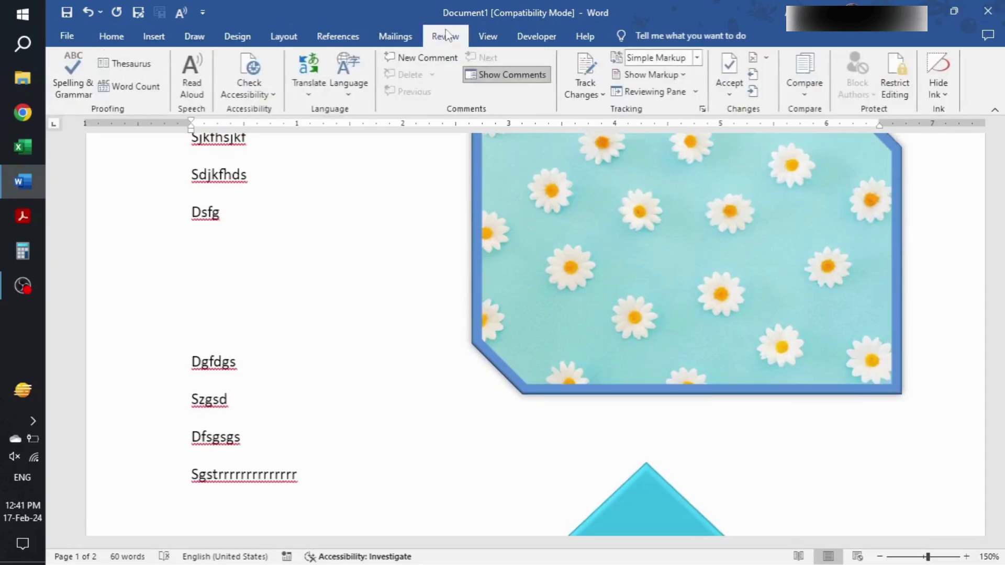
pyautogui.click(73, 87)
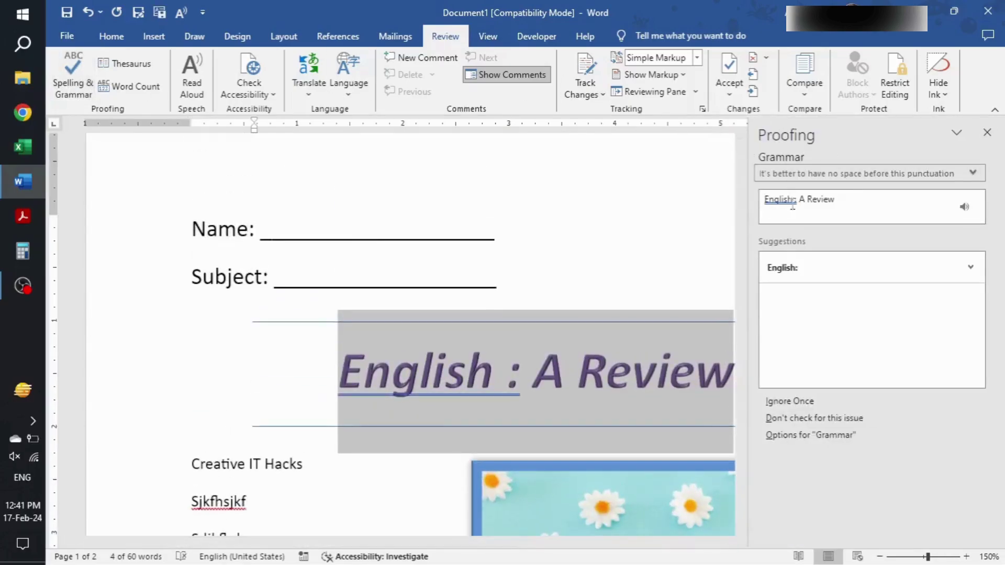
pyautogui.click(796, 268)
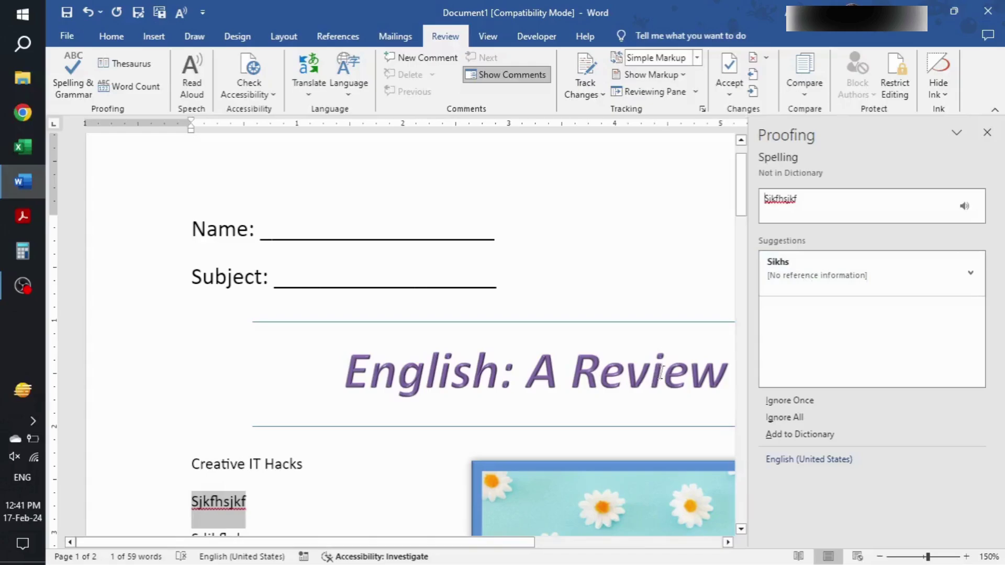
pyautogui.click(859, 283)
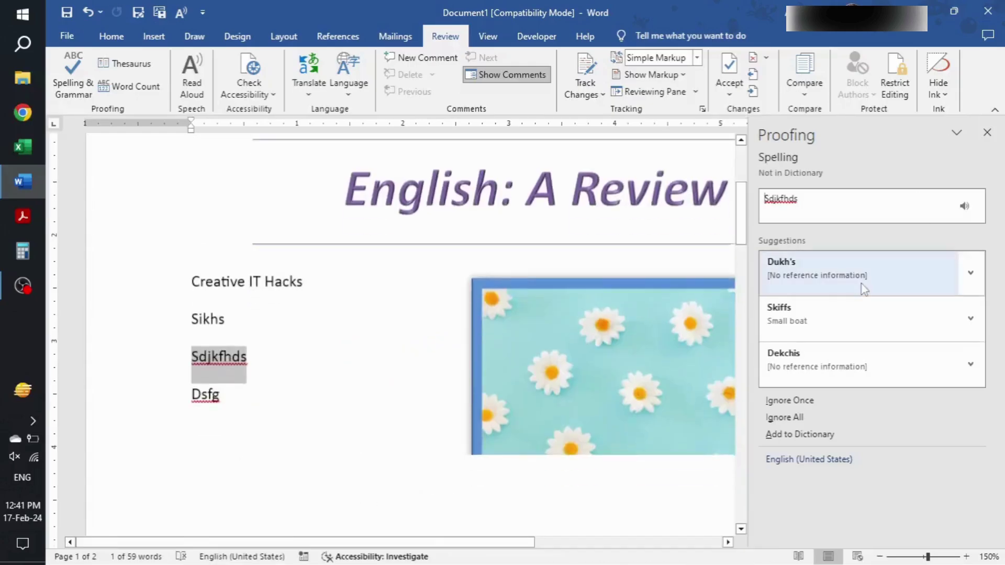
# Replace Dsfg with Daft, close the proofing pane and show the 59-word count
pyautogui.click(838, 319)
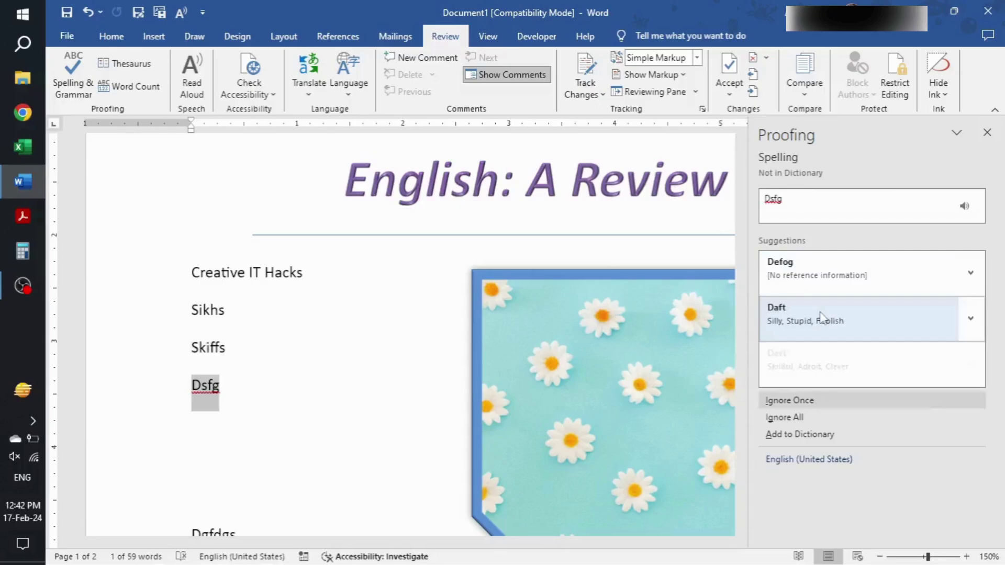
pyautogui.click(835, 320)
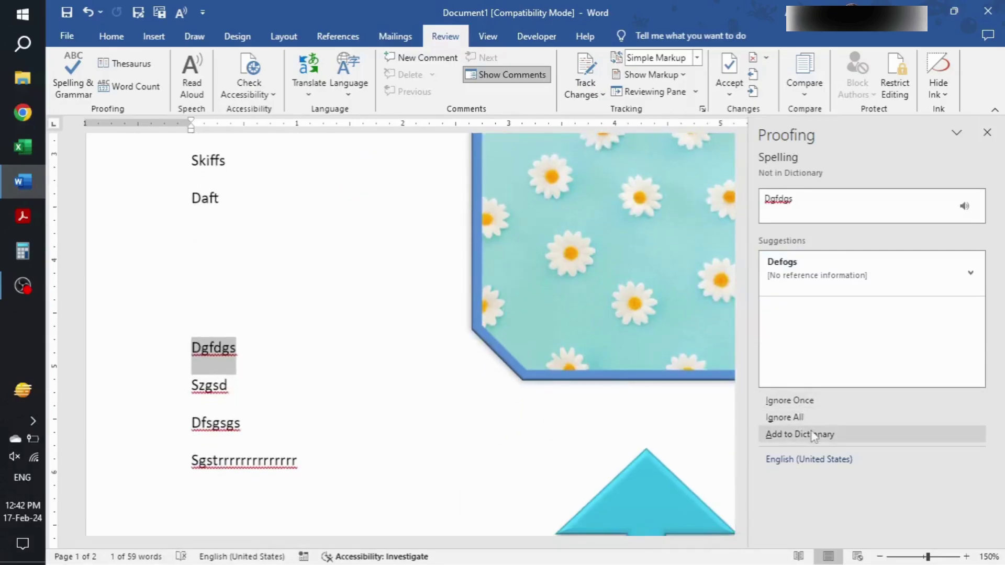
pyautogui.click(987, 137)
pyautogui.click(135, 87)
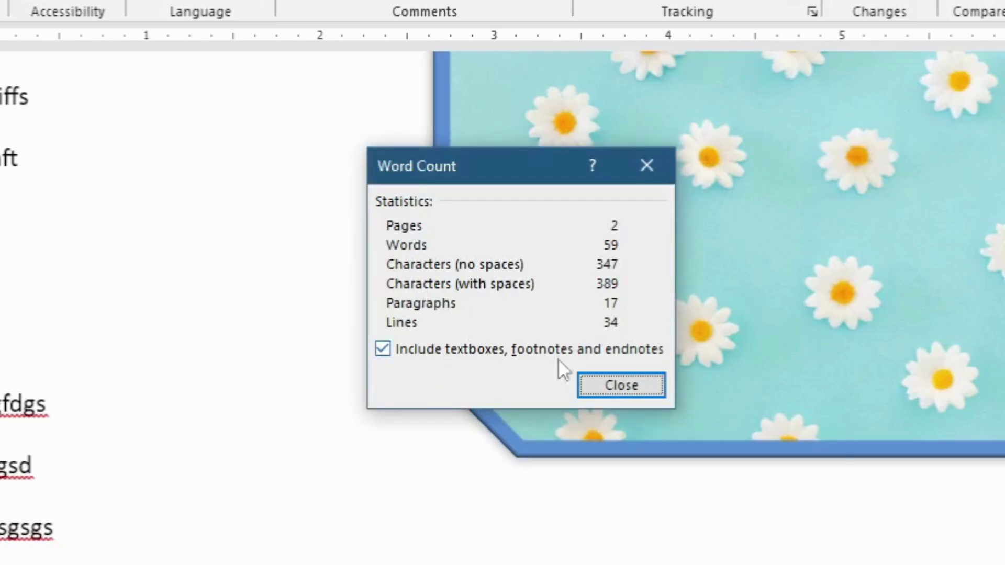
# Close the Word Count dialog reporting 59 words over two pages
pyautogui.click(632, 387)
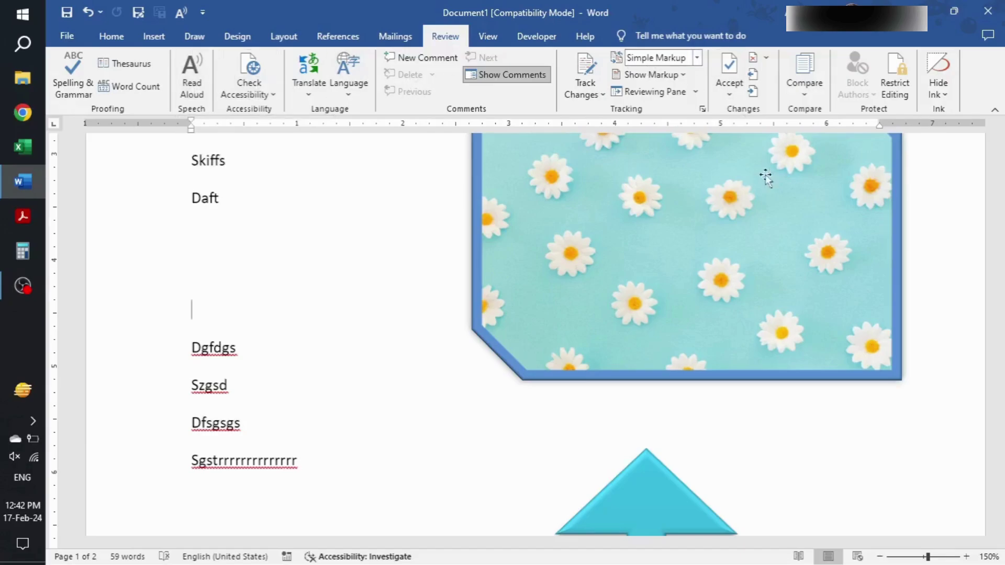
# Apply 2.5 line spacing to the four lines from Dgfdgs downward
pyautogui.click(111, 36)
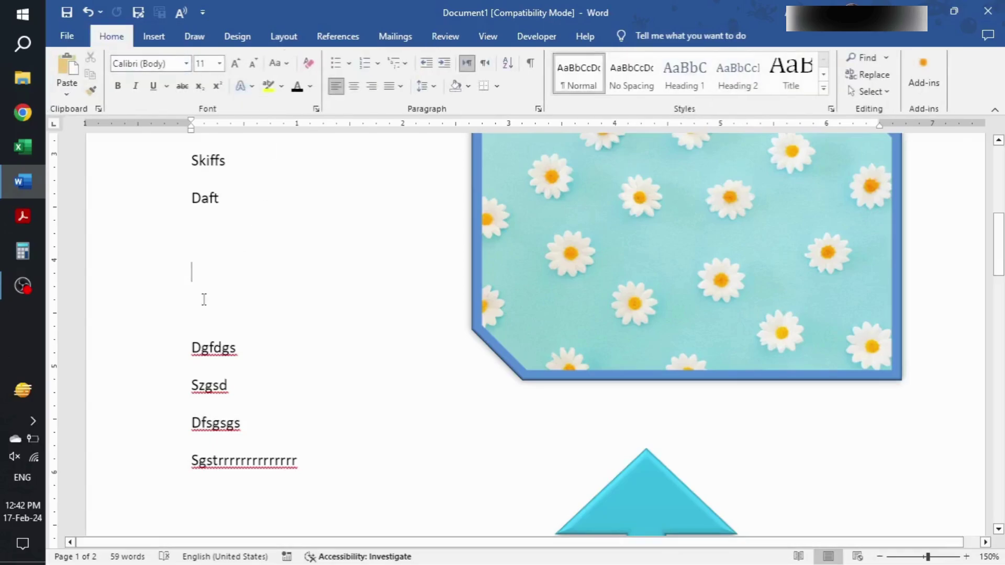
pyautogui.moveTo(205, 348); pyautogui.dragTo(313, 484)
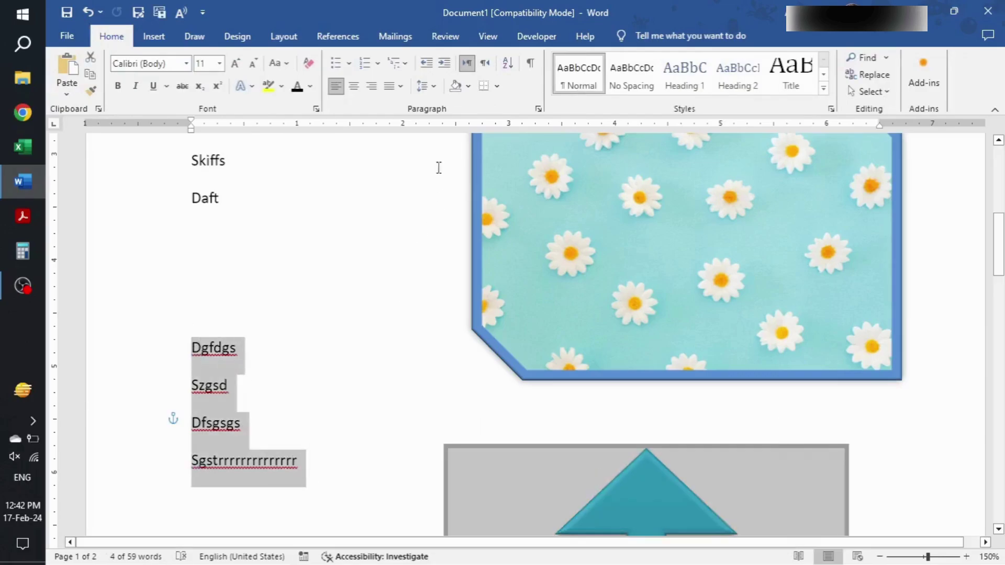
pyautogui.click(432, 92)
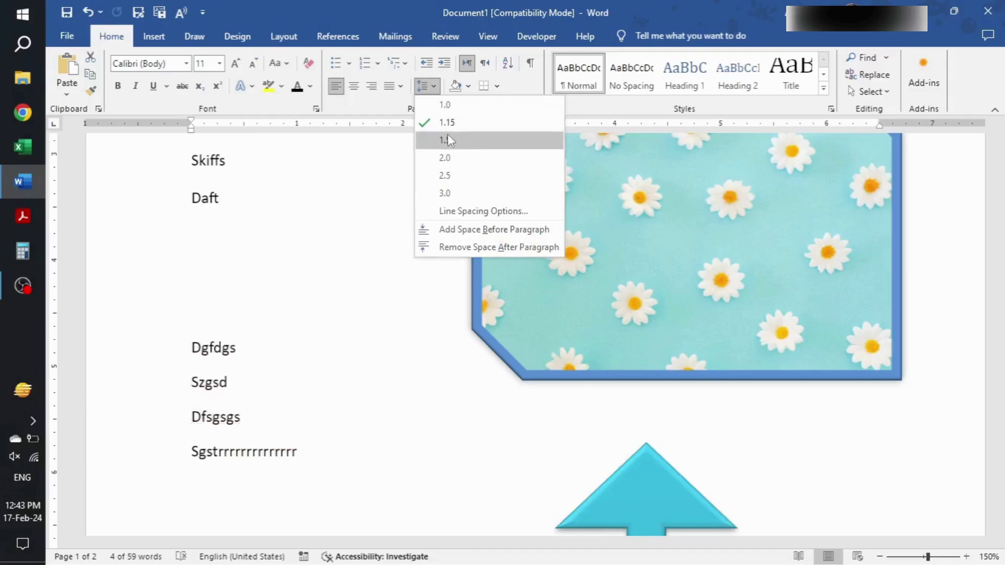
pyautogui.click(473, 178)
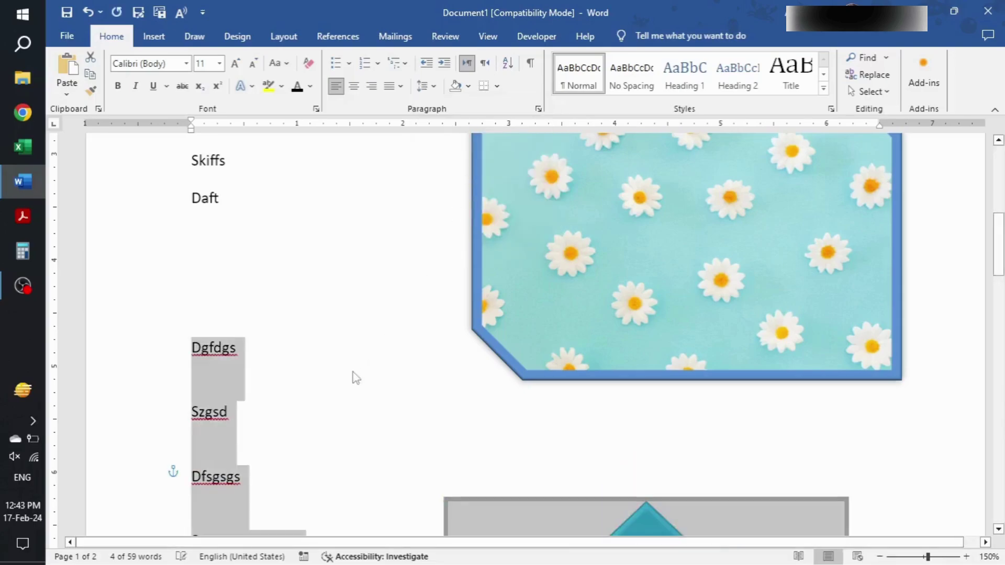
# Try other line spacing values in Line Spacing Options, then cancel without changes
pyautogui.click(434, 94)
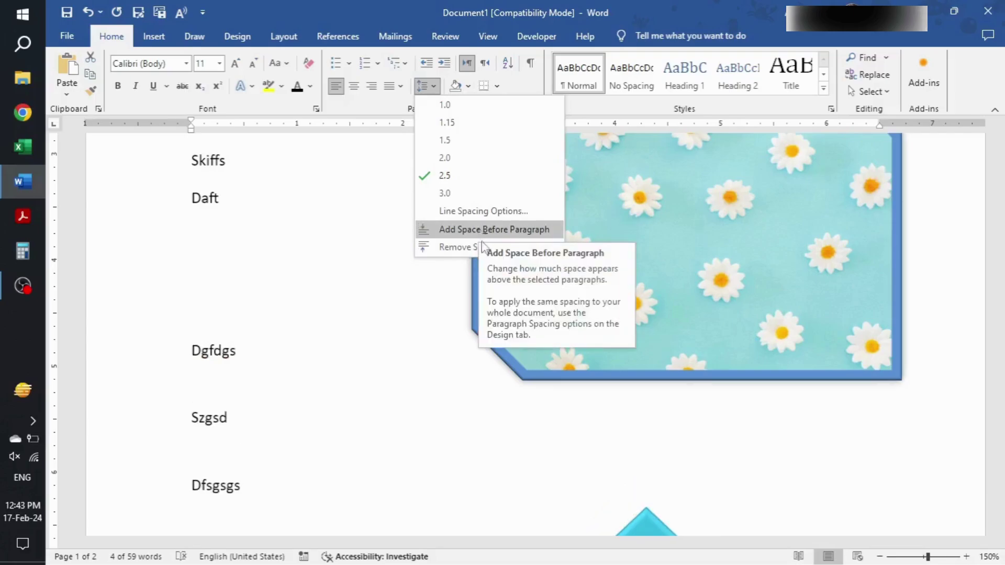
pyautogui.click(472, 213)
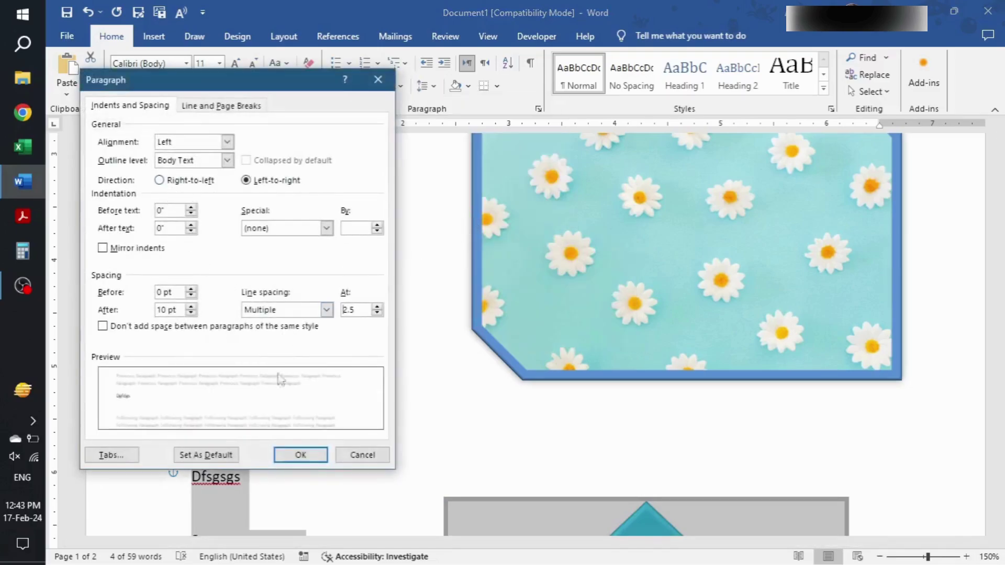
pyautogui.click(377, 307)
pyautogui.click(377, 307)
pyautogui.click(377, 307)
pyautogui.click(377, 307)
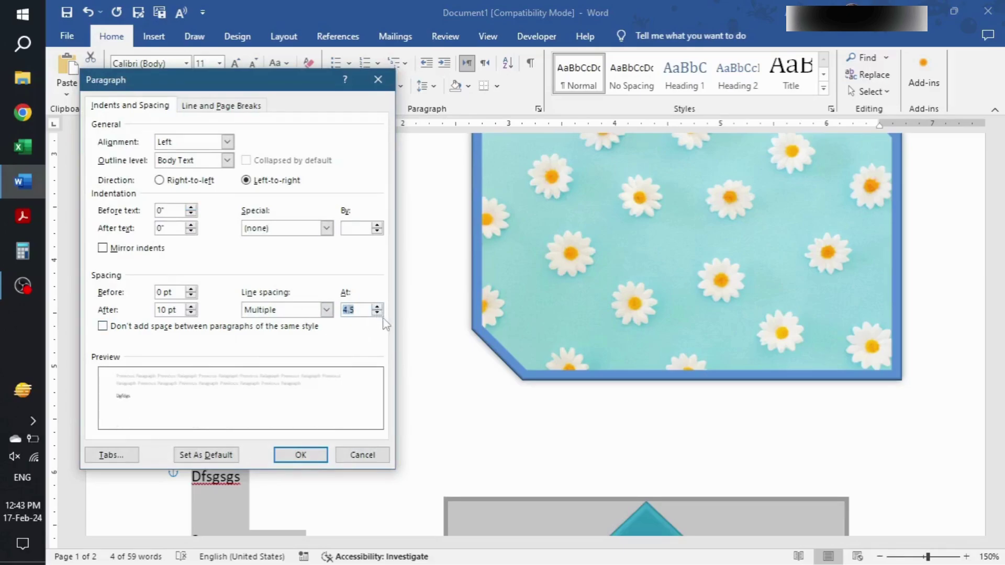
pyautogui.click(377, 313)
pyautogui.click(377, 313)
pyautogui.click(377, 313)
pyautogui.click(377, 313)
pyautogui.click(377, 313)
pyautogui.click(377, 313)
pyautogui.click(377, 313)
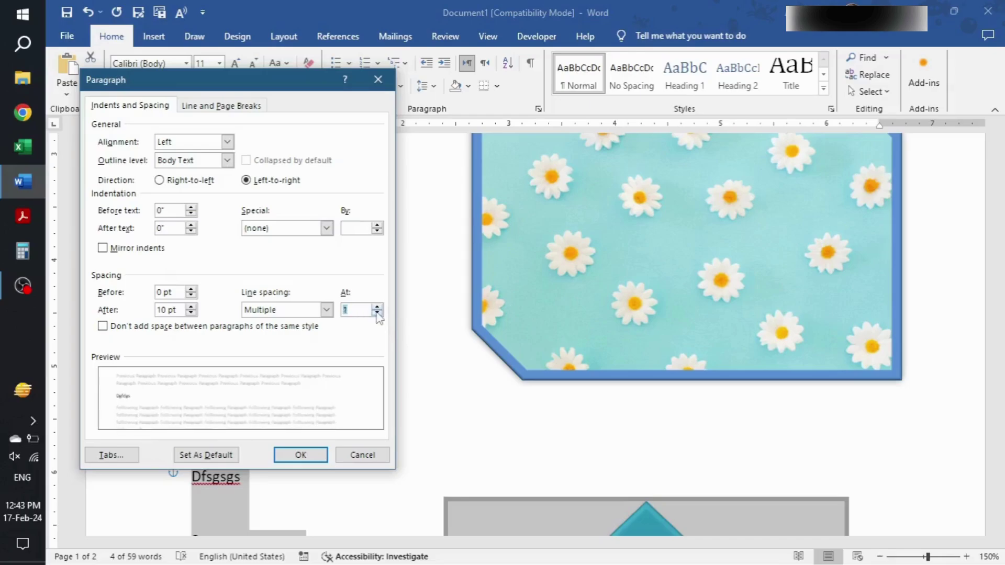
pyautogui.click(367, 460)
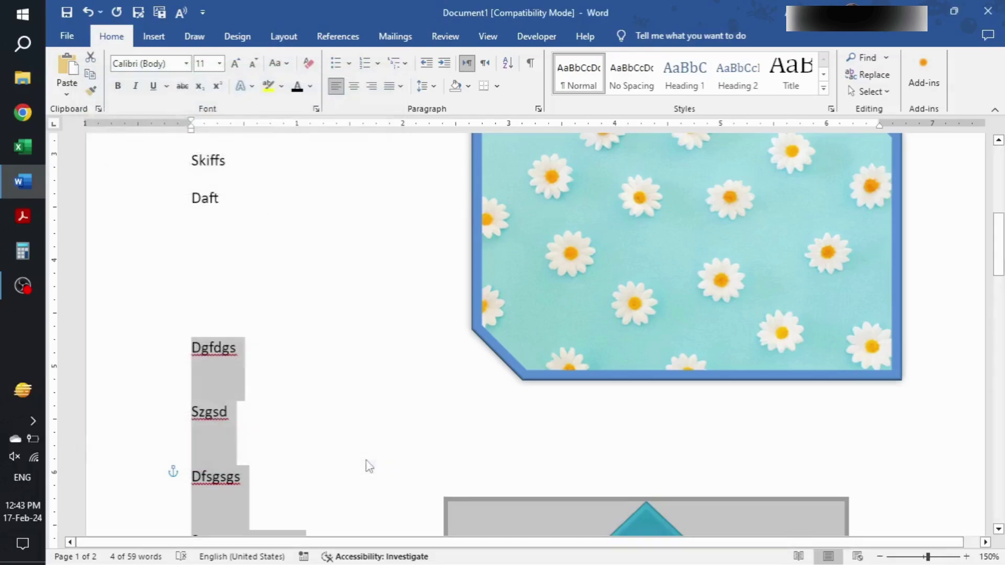
# Drag the right and left margin markers outward and the top margin upward on the rulers
pyautogui.click(382, 345)
pyautogui.scroll(-3, 639, 247)
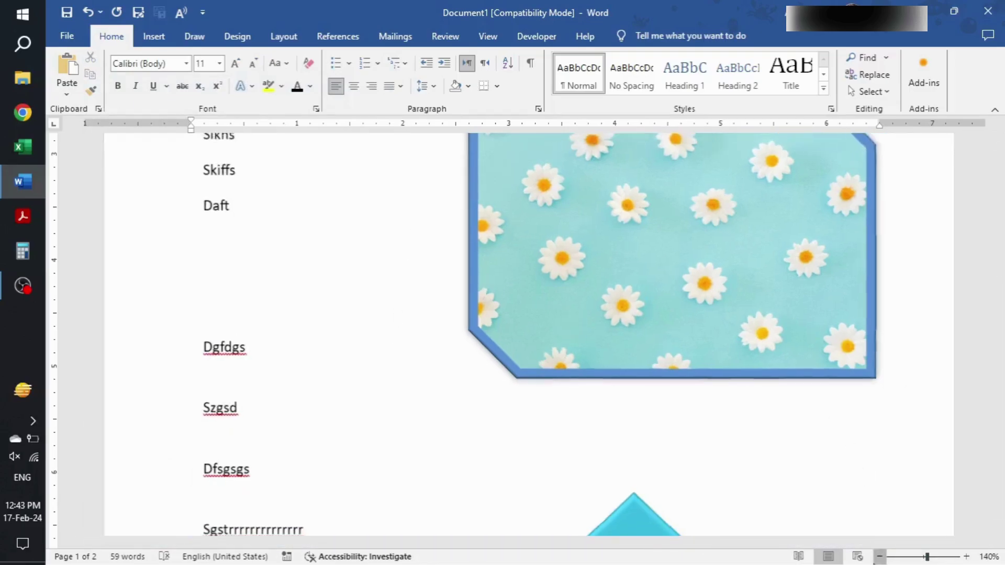
pyautogui.scroll(-2, 639, 246)
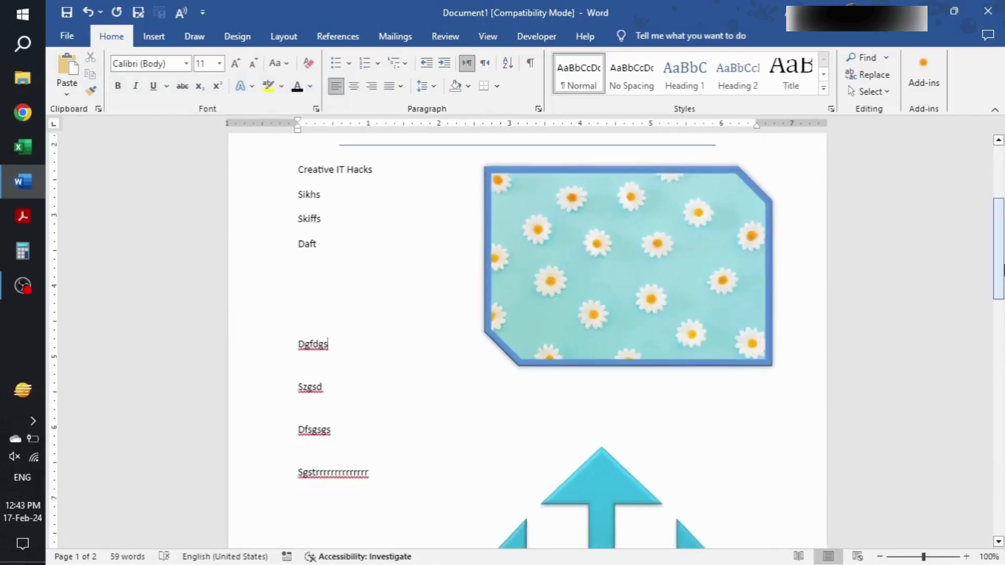
pyautogui.moveTo(998, 251); pyautogui.dragTo(998, 201)
pyautogui.moveTo(756, 124); pyautogui.dragTo(827, 123)
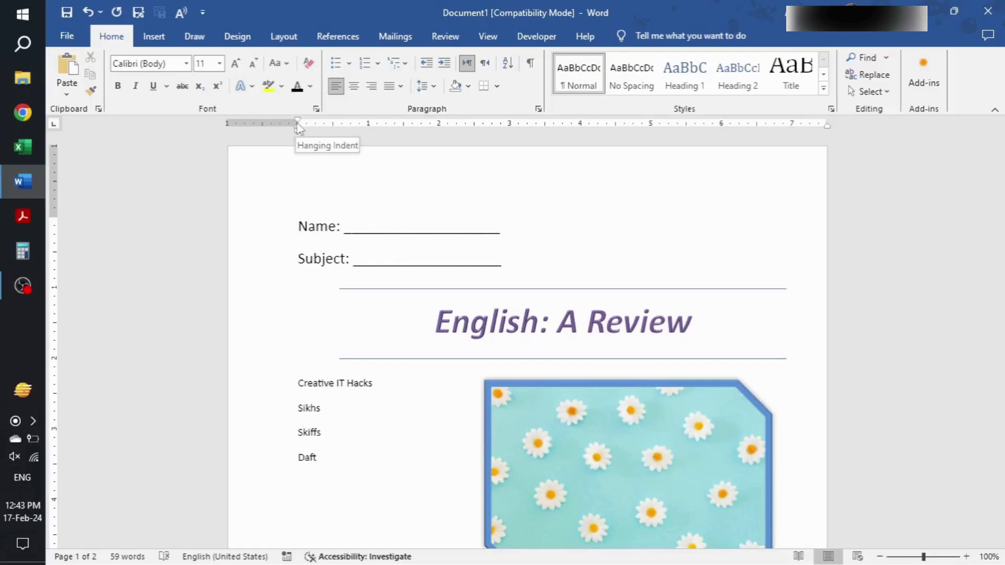
pyautogui.moveTo(298, 127)
pyautogui.mouseDown()
pyautogui.moveTo(217, 126)
pyautogui.moveTo(293, 123)
pyautogui.mouseUp()
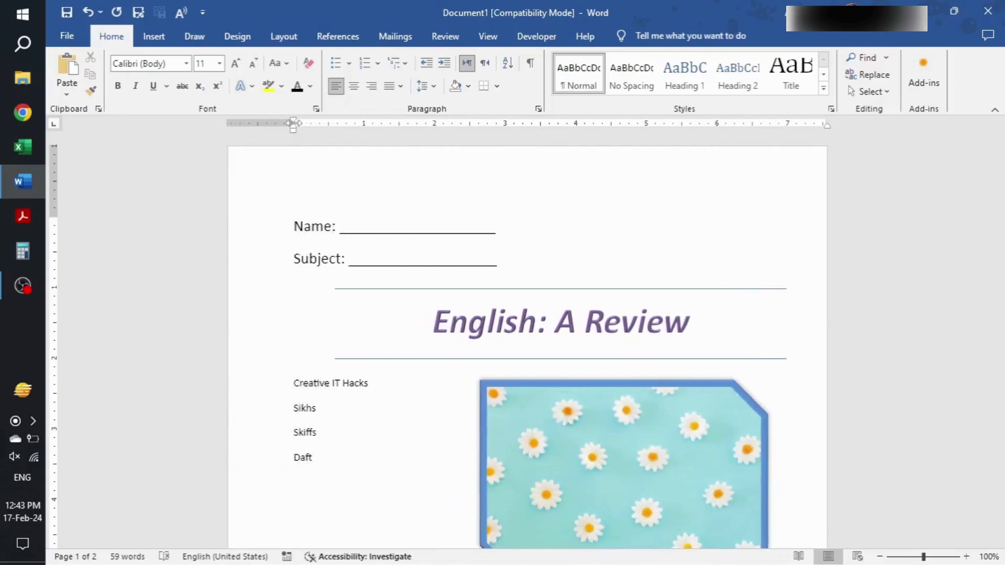
pyautogui.moveTo(54, 217)
pyautogui.mouseDown()
pyautogui.moveTo(45, 141)
pyautogui.moveTo(67, 216)
pyautogui.mouseUp()
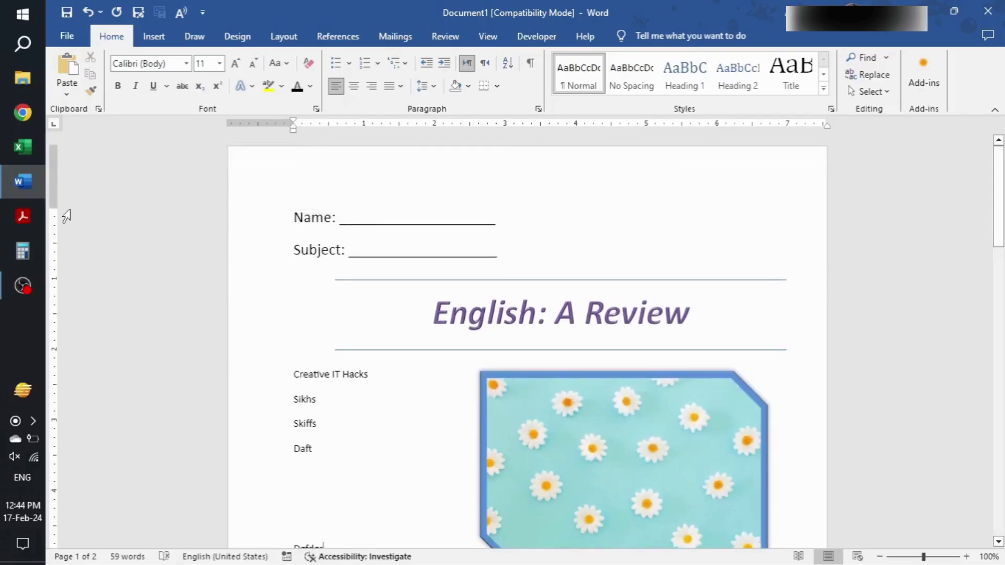
pyautogui.moveTo(999, 196)
pyautogui.mouseDown()
pyautogui.moveTo(1002, 482)
pyautogui.moveTo(1000, 193)
pyautogui.mouseUp()
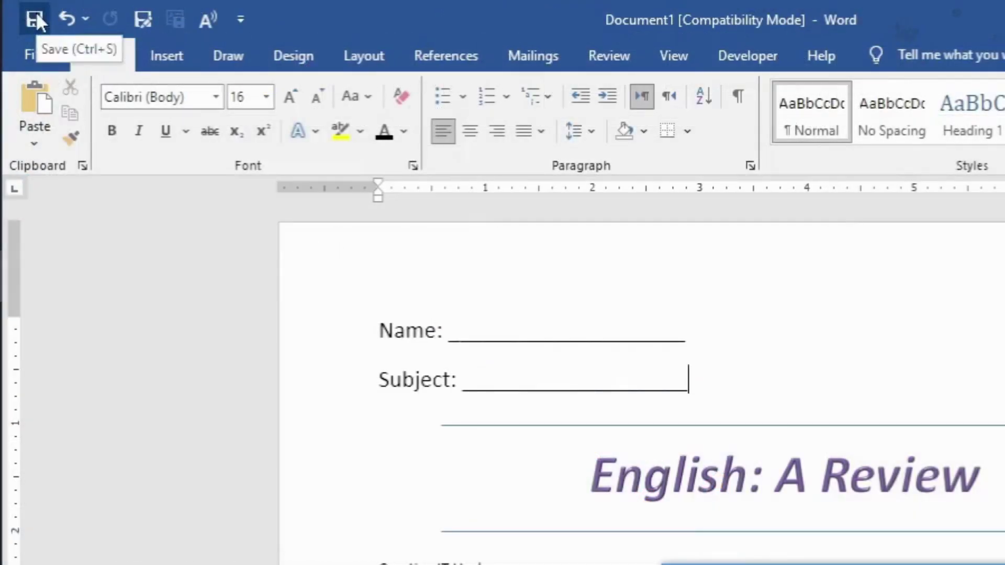
# Open File > Save As with This PC selected as the location
pyautogui.click(240, 20)
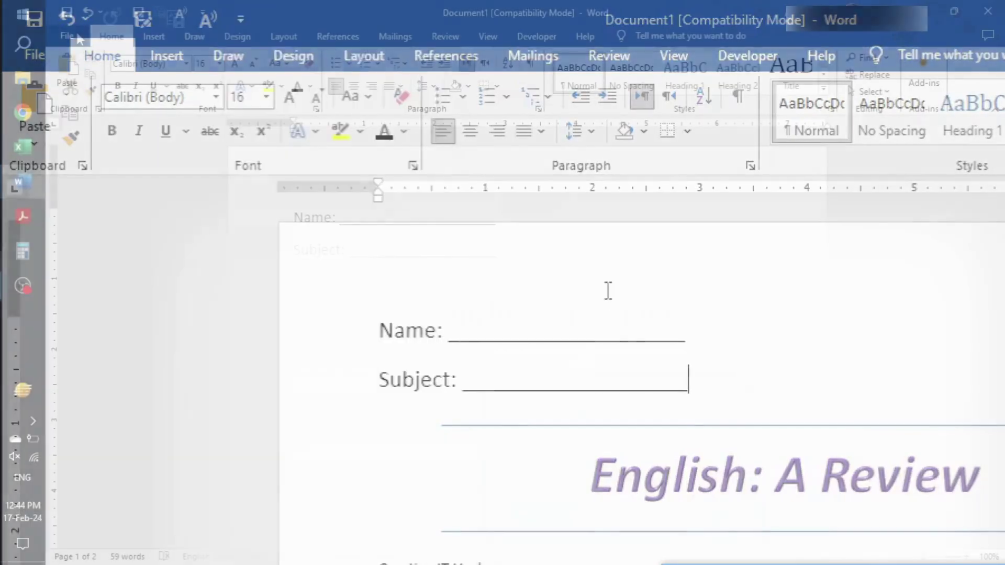
pyautogui.click(77, 37)
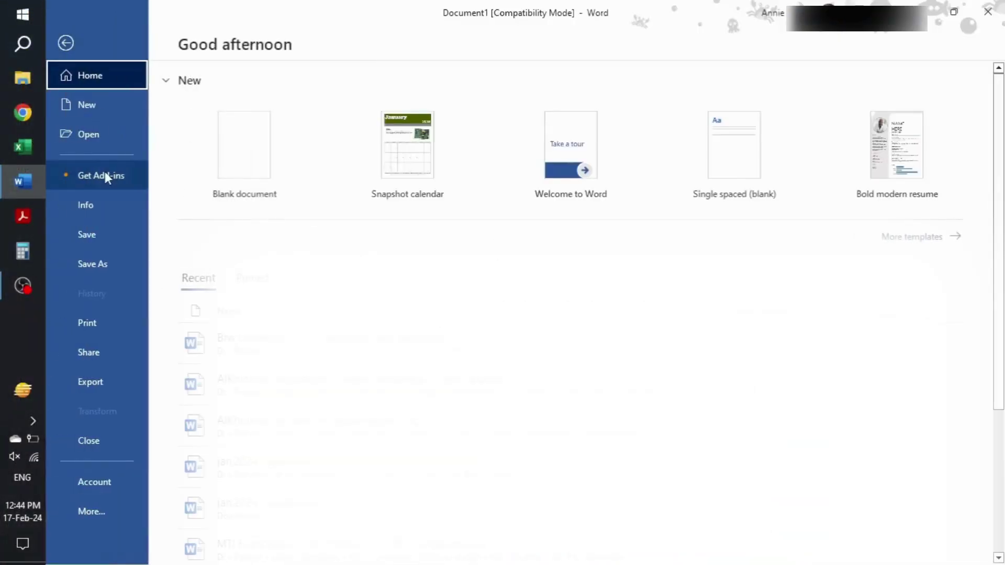
pyautogui.click(115, 259)
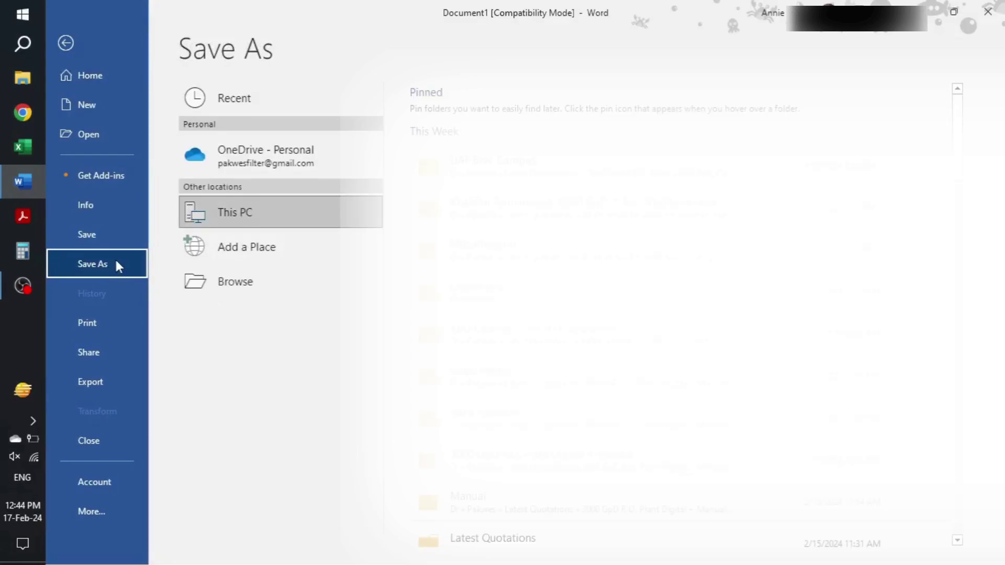
pyautogui.click(306, 214)
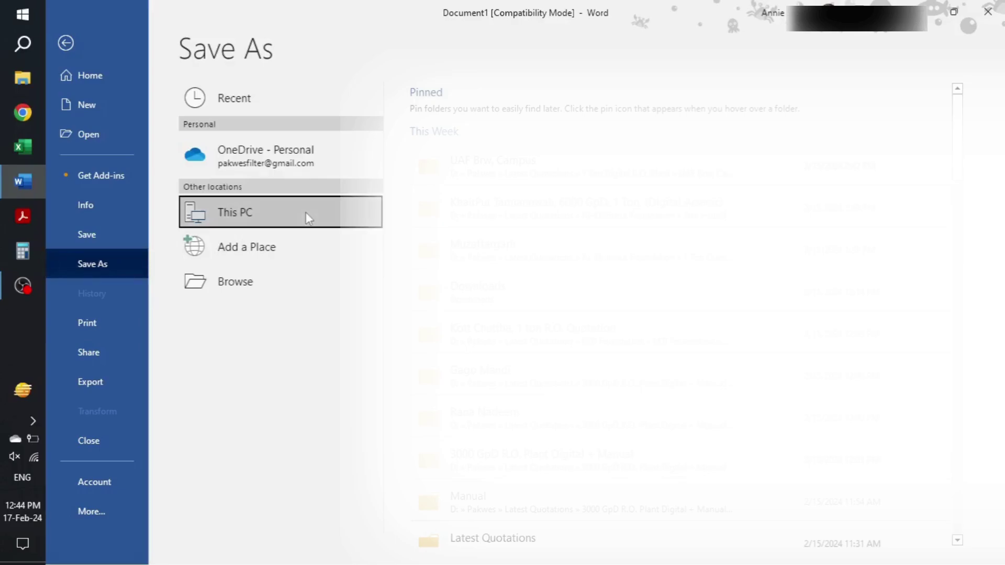
# Browse to the Documents folder and save the file as English A Review.docx
pyautogui.click(242, 285)
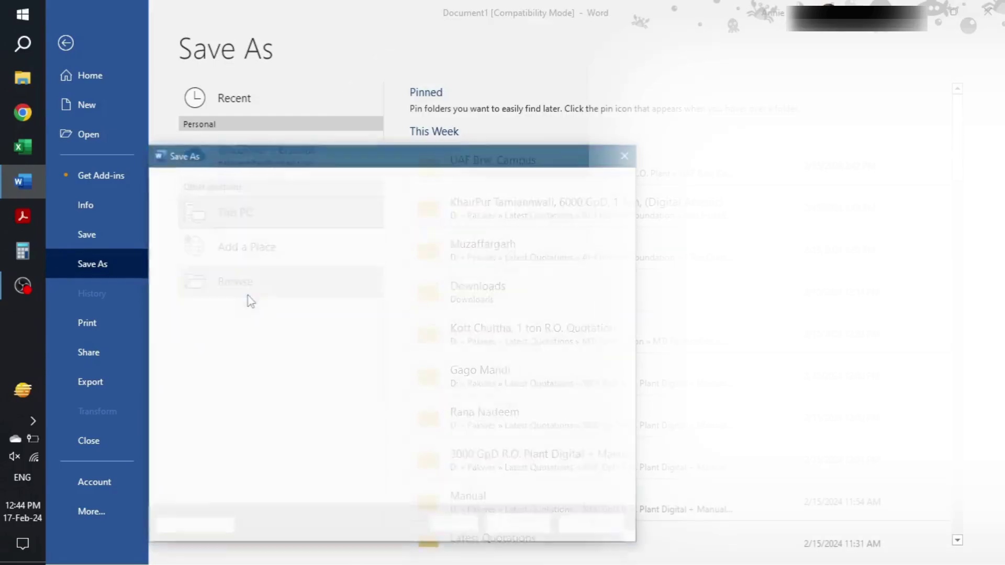
pyautogui.click(219, 300)
pyautogui.click(229, 285)
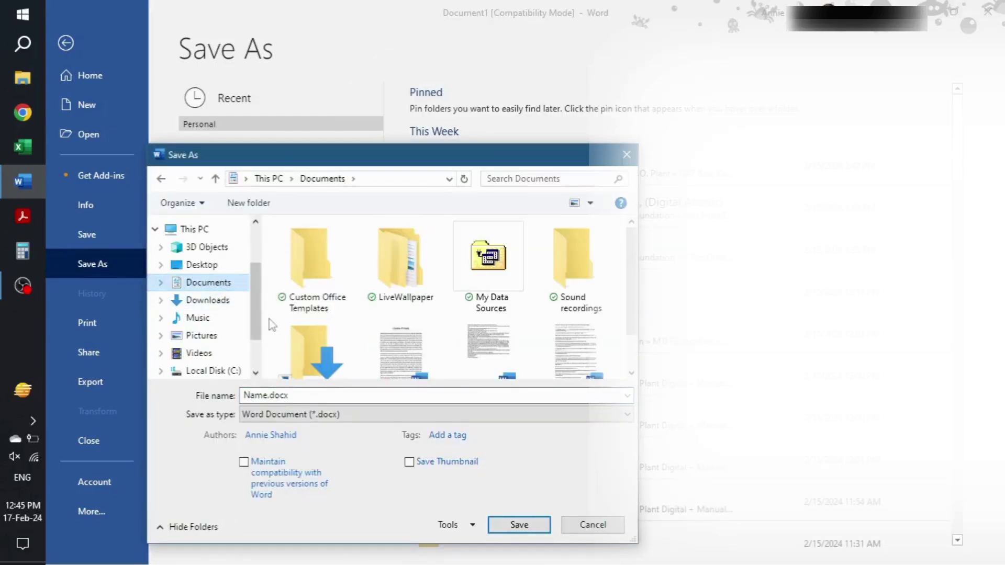
pyautogui.click(267, 397)
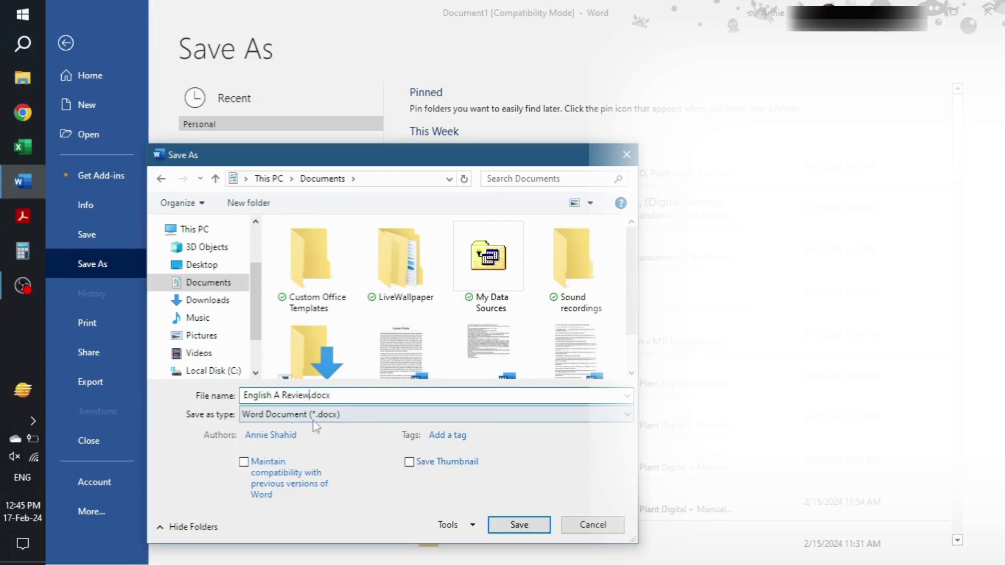
pyautogui.click(526, 526)
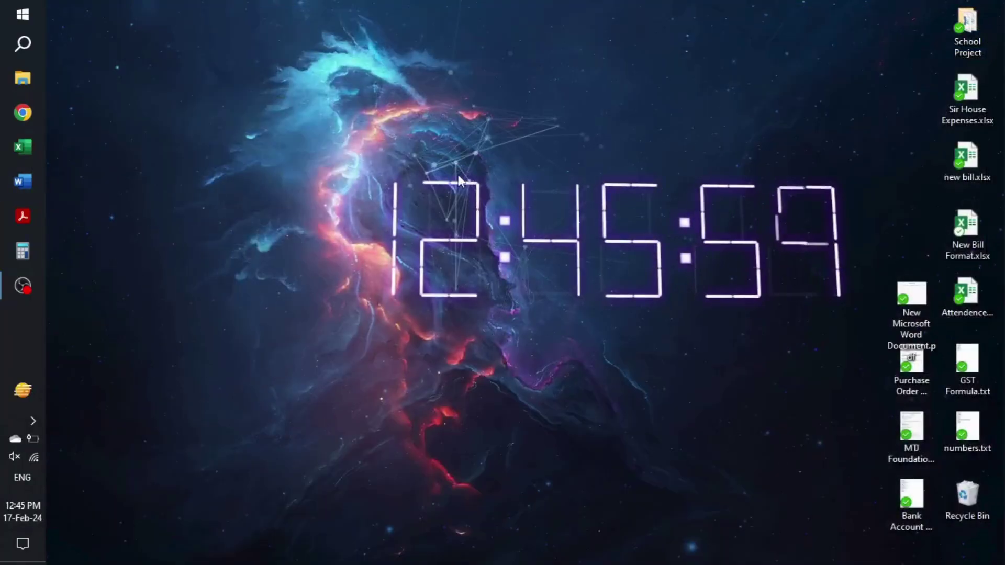
# Refresh the desktop, then reopen English A Review from Word's taskbar recent documents
pyautogui.rightClick(458, 178)
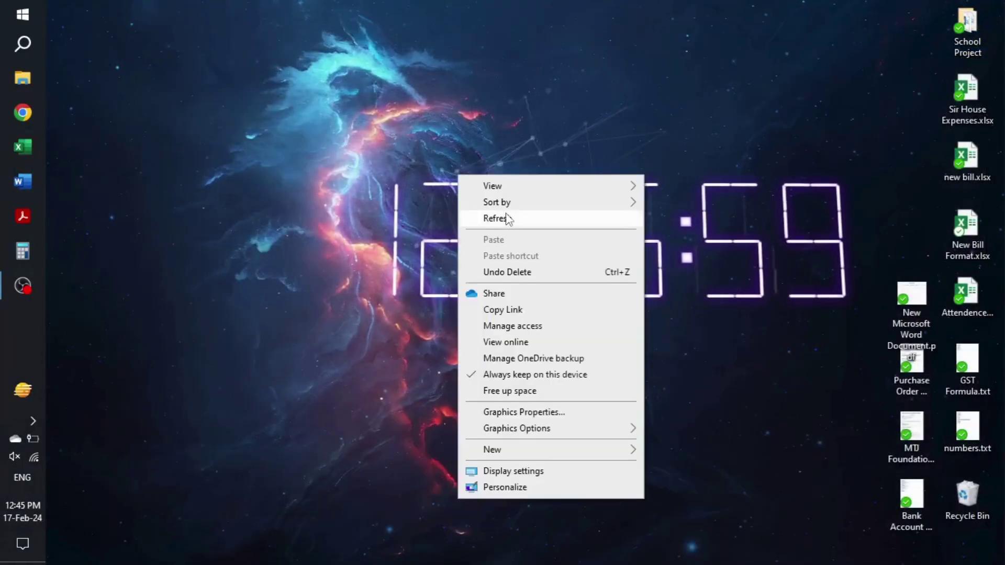
pyautogui.click(507, 218)
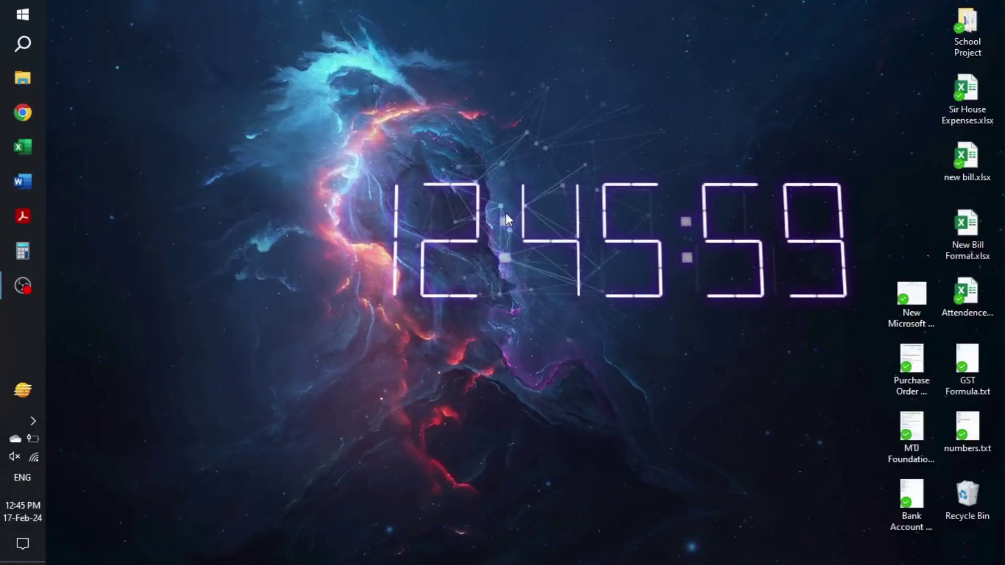
pyautogui.rightClick(26, 183)
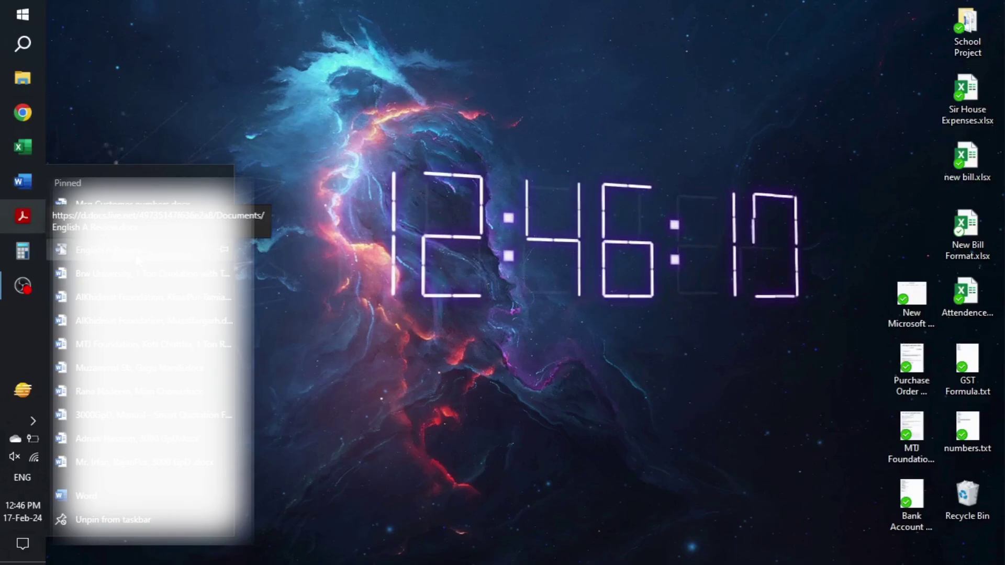
pyautogui.click(157, 204)
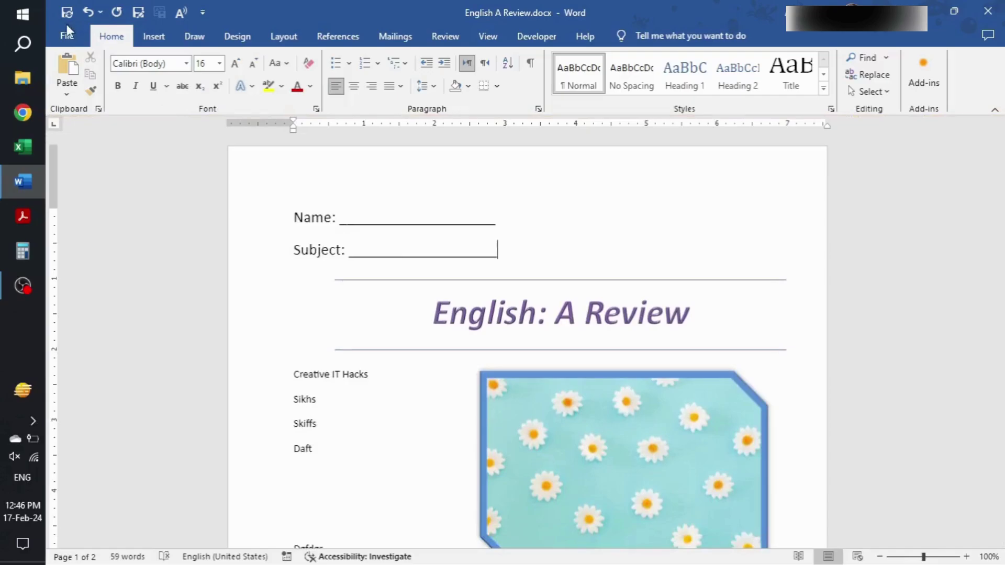
# Open the print preview and page through both pages, zooming to 100% then back to 50%
pyautogui.click(68, 33)
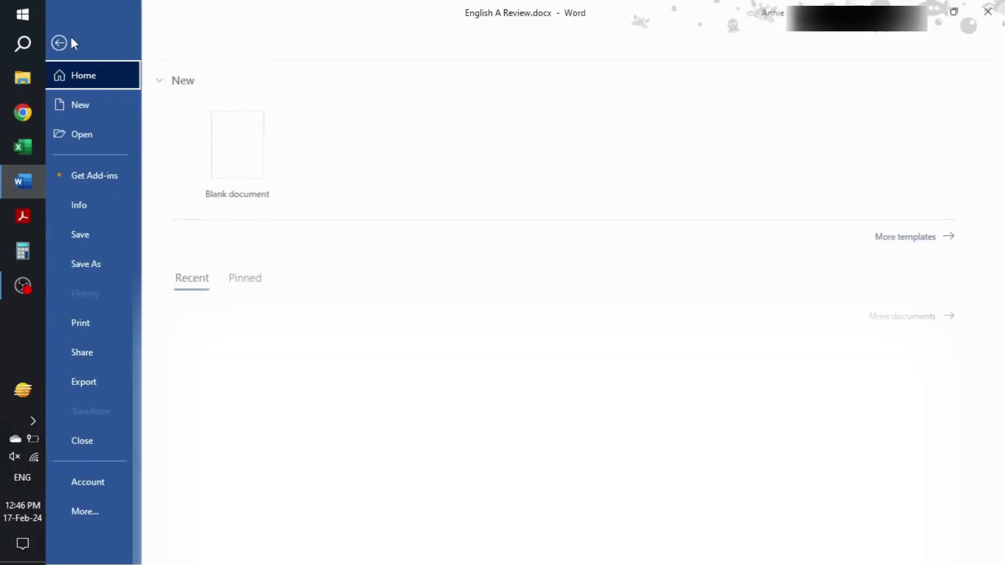
pyautogui.click(101, 324)
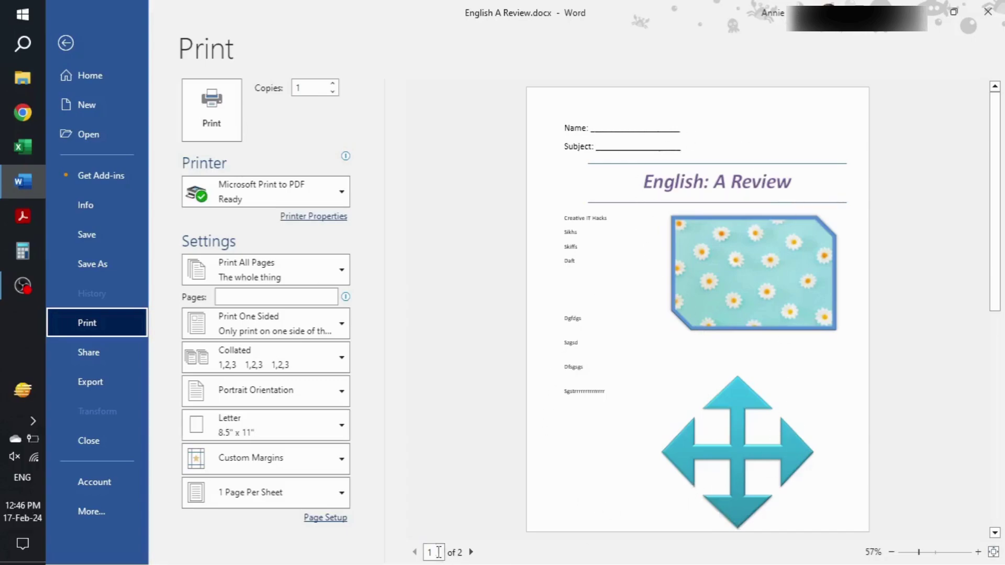
pyautogui.click(470, 553)
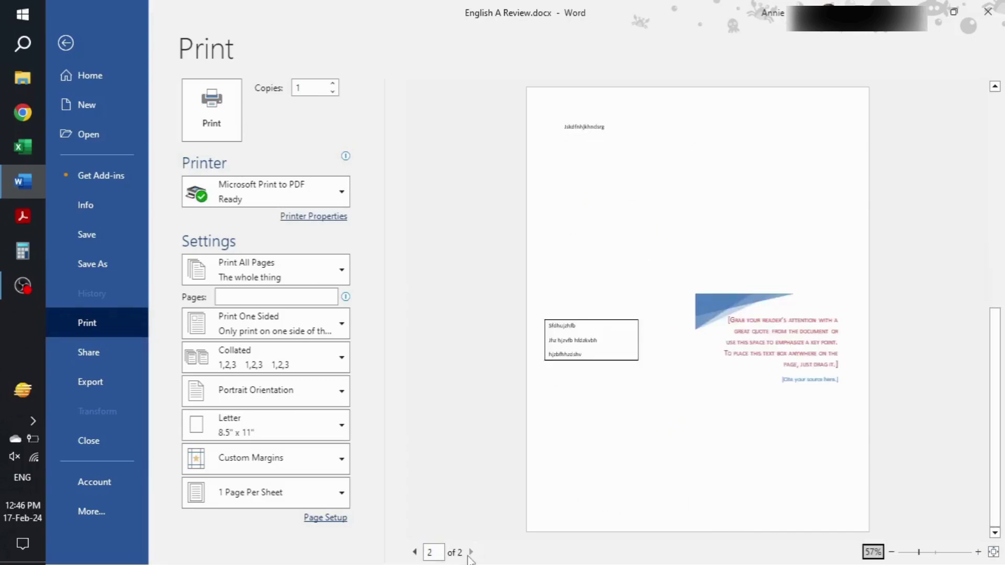
pyautogui.click(414, 552)
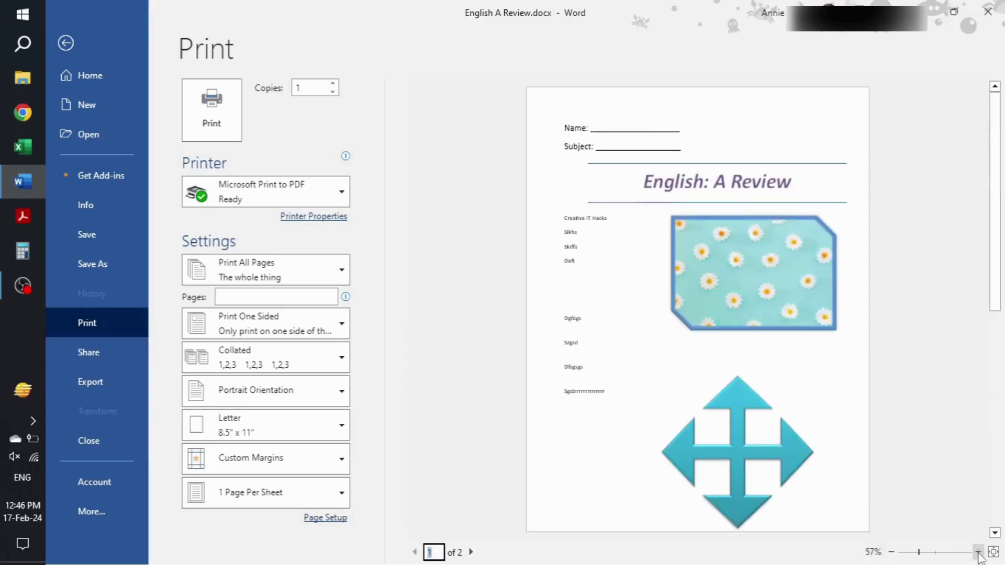
pyautogui.click(977, 552)
pyautogui.click(978, 552)
pyautogui.click(978, 553)
pyautogui.click(978, 552)
pyautogui.click(978, 552)
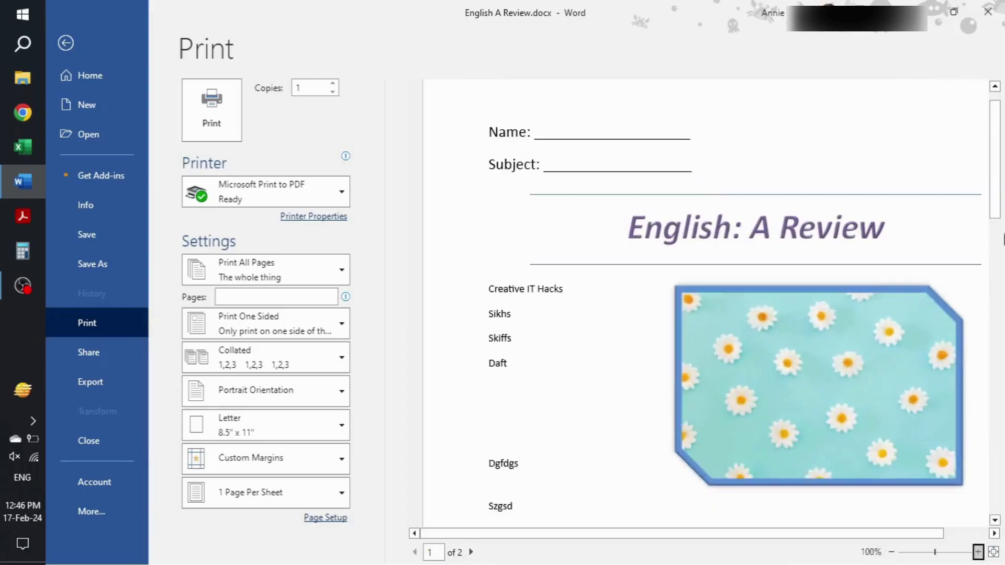
pyautogui.moveTo(999, 204); pyautogui.dragTo(966, 523)
pyautogui.click(892, 552)
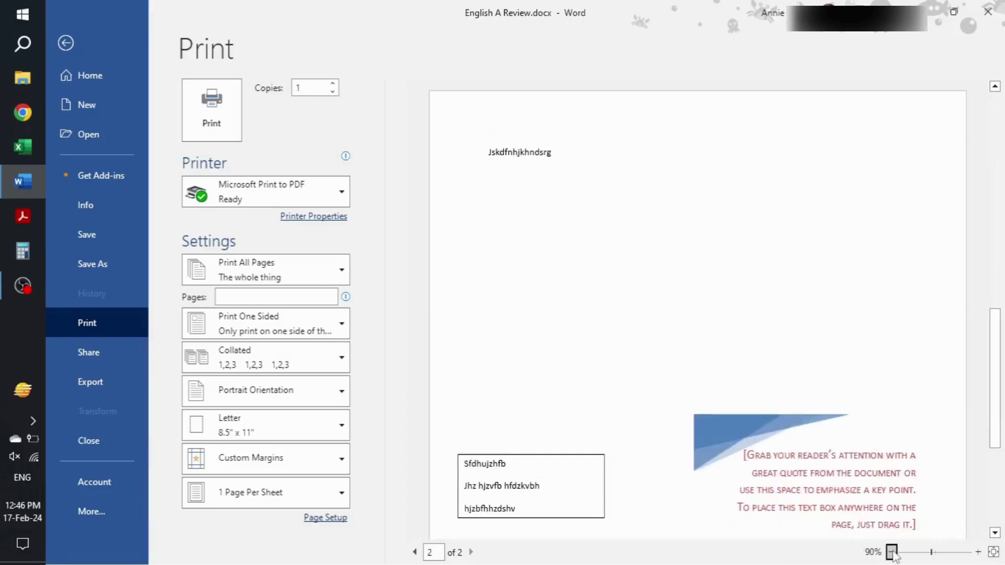
pyautogui.click(891, 553)
pyautogui.click(892, 552)
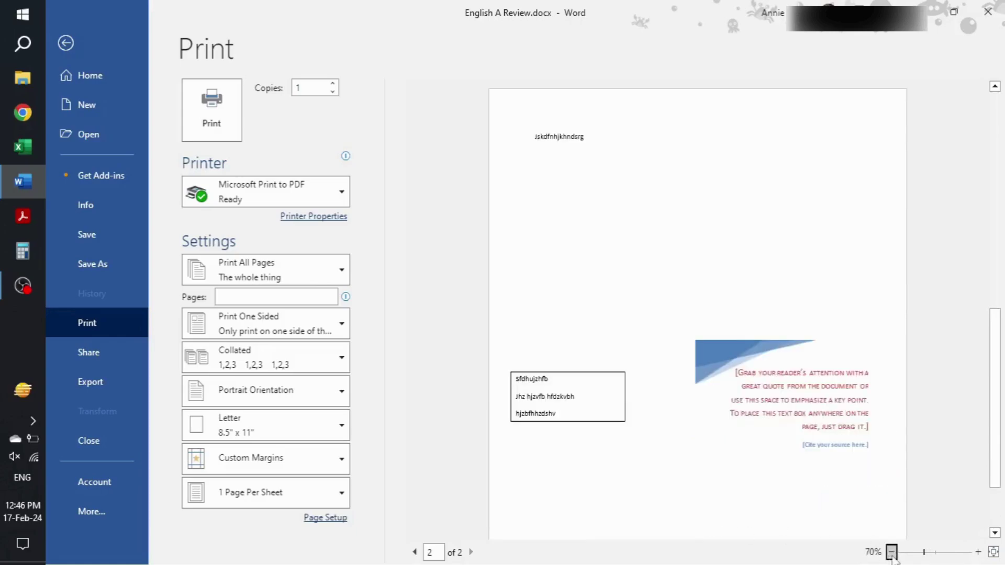
pyautogui.click(892, 552)
pyautogui.click(891, 552)
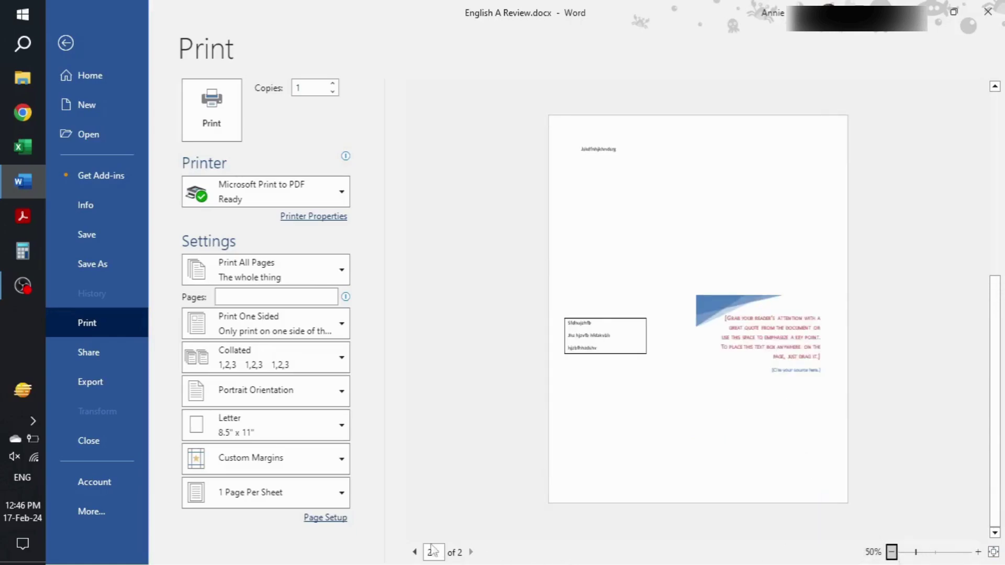
pyautogui.click(415, 552)
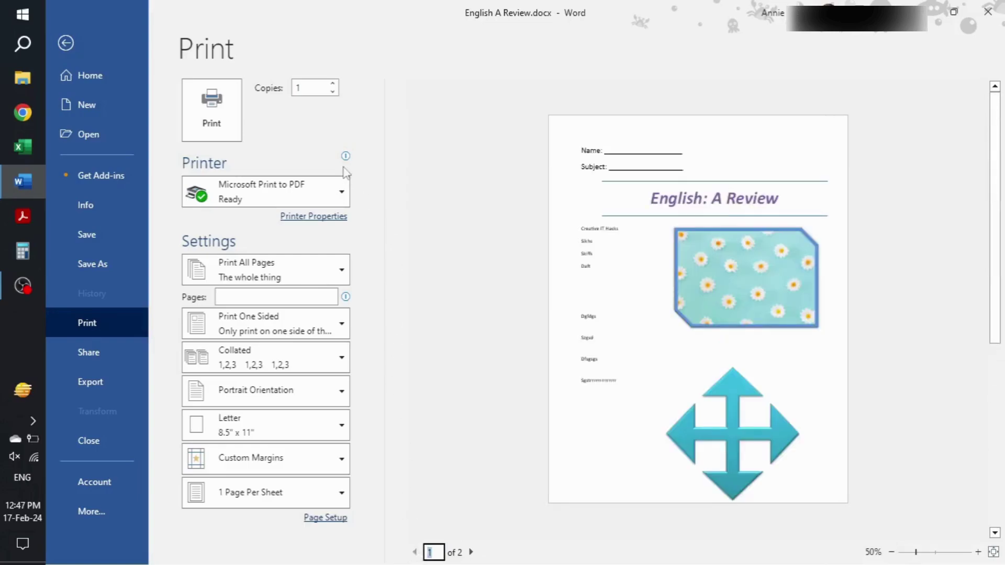
# Check that the Printer list shows Microsoft Print to PDF
pyautogui.click(331, 204)
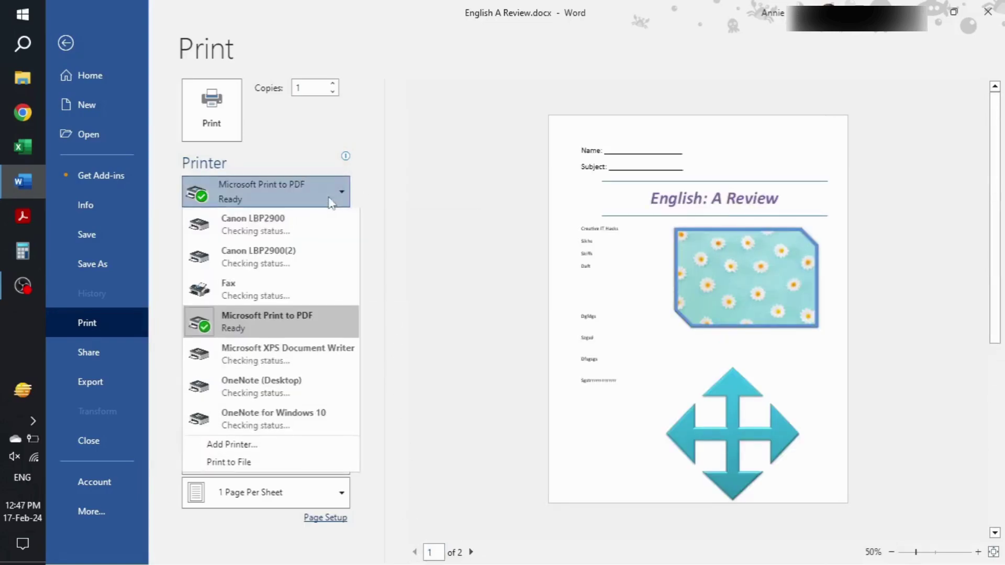
pyautogui.click(331, 204)
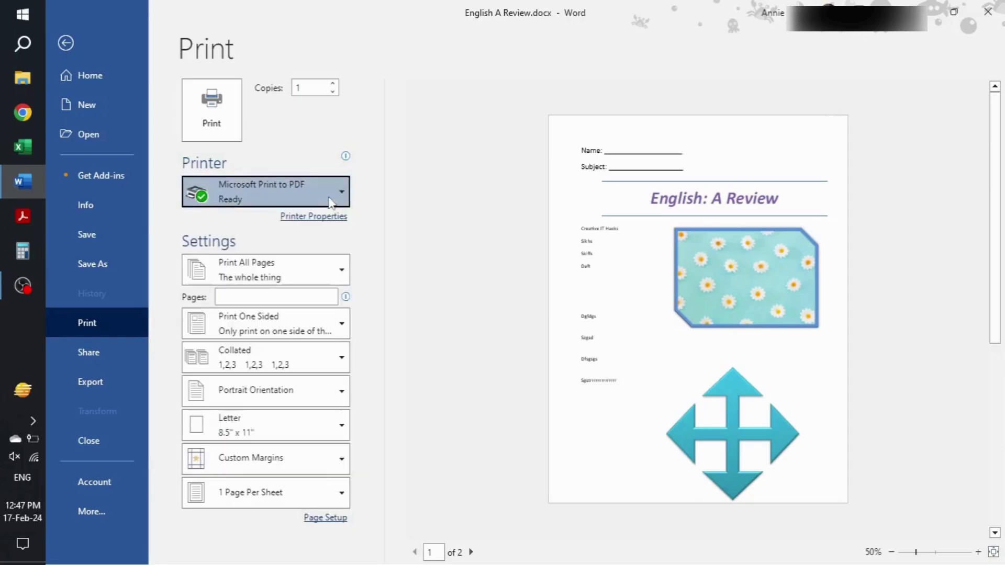
pyautogui.click(331, 204)
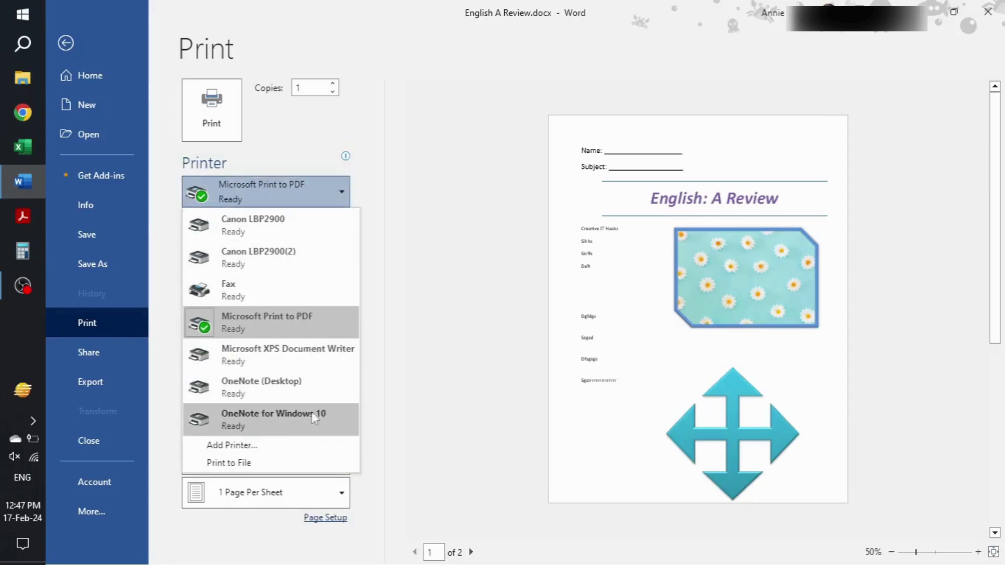
# Print to PDF and pick Documents as the output location
pyautogui.click(310, 335)
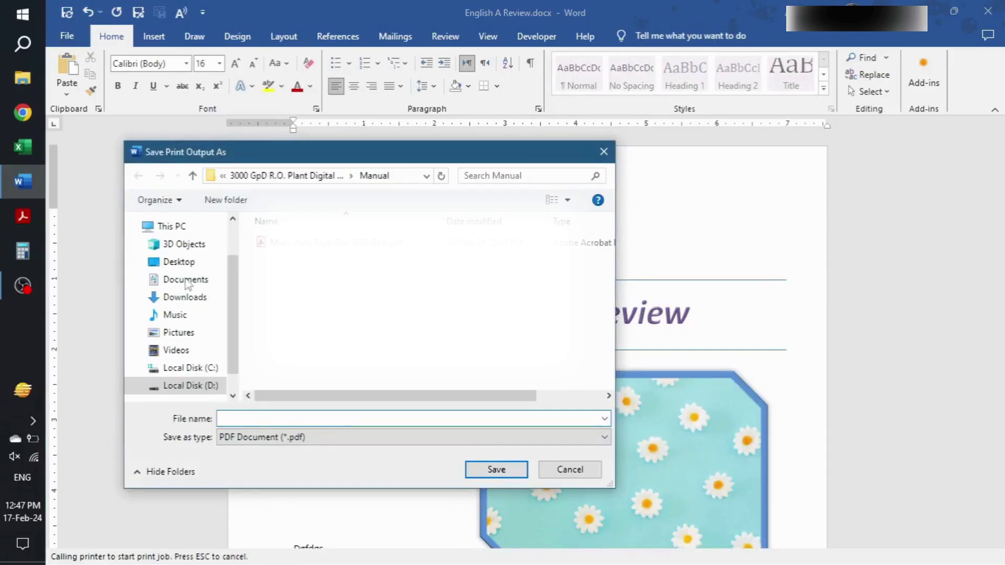
pyautogui.click(186, 368)
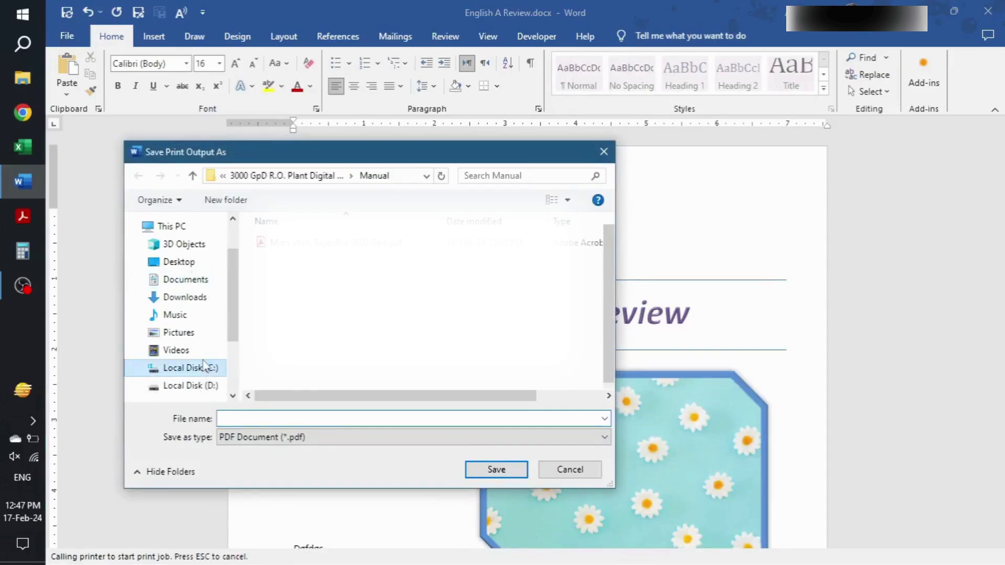
pyautogui.scroll(3, 238, 222)
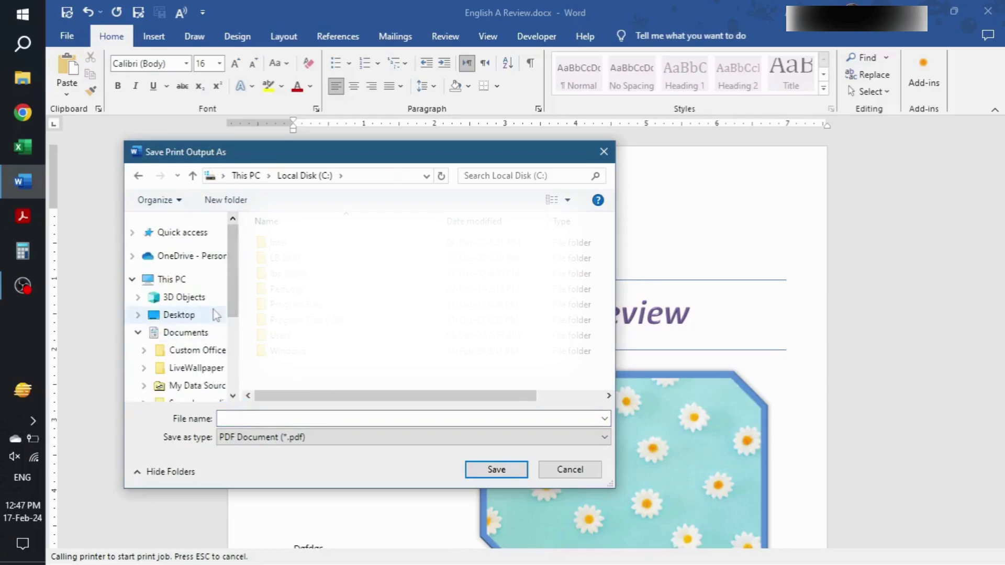
pyautogui.click(186, 333)
pyautogui.click(137, 333)
# Name the PDF English A Review and save it
pyautogui.click(295, 419)
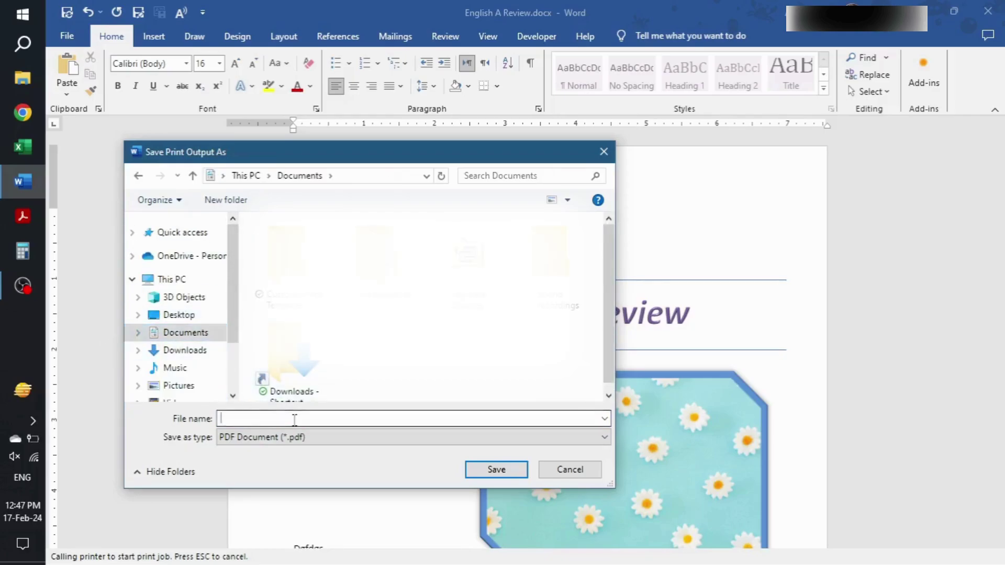
pyautogui.write('English A Re')
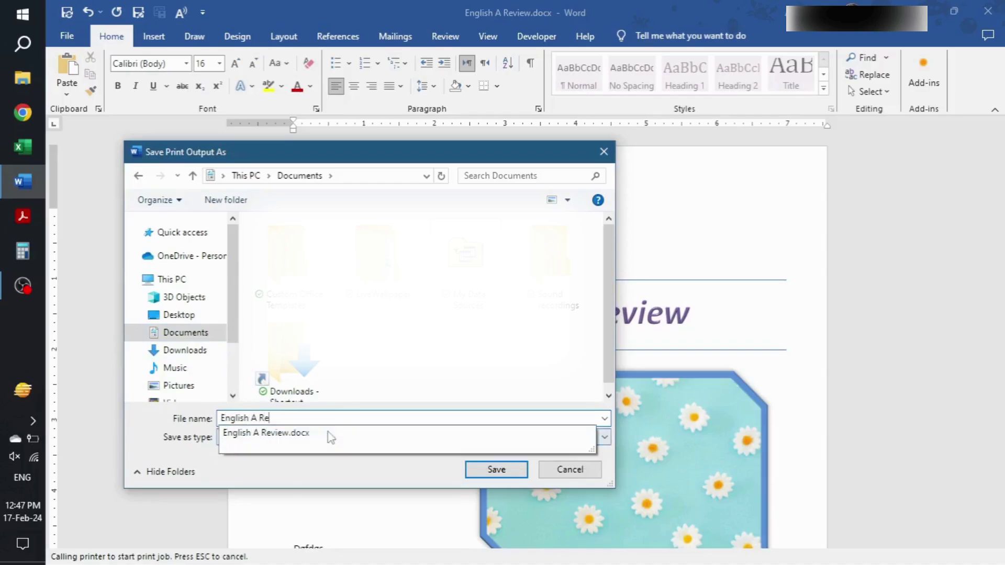
pyautogui.write('view')
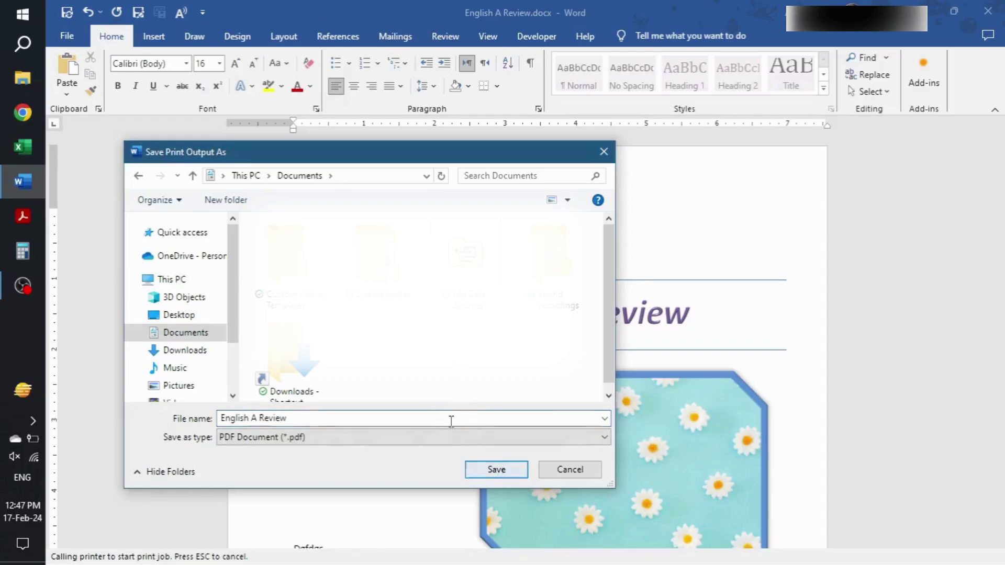
pyautogui.doubleClick(450, 418)
pyautogui.press('BackSpace')
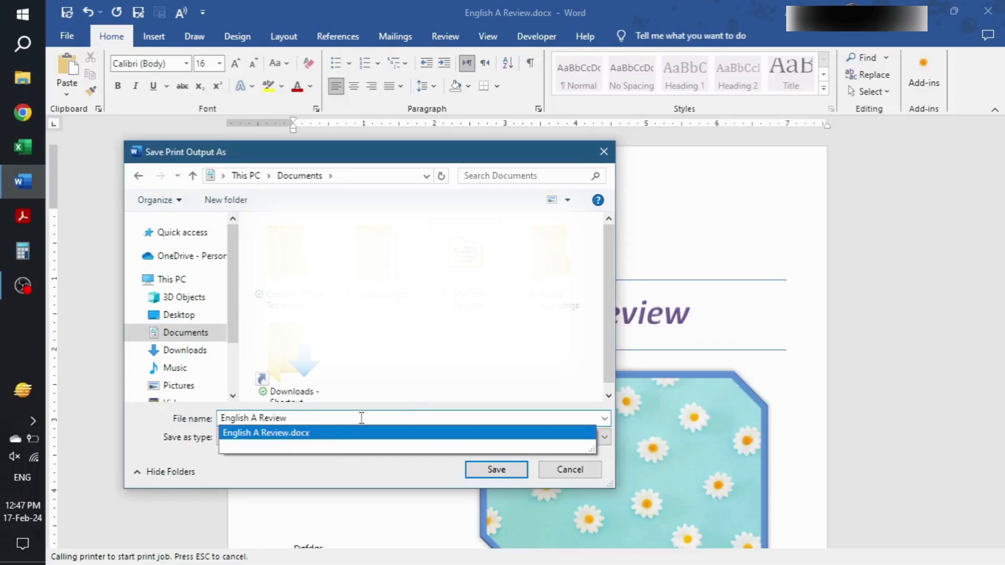
pyautogui.click(507, 468)
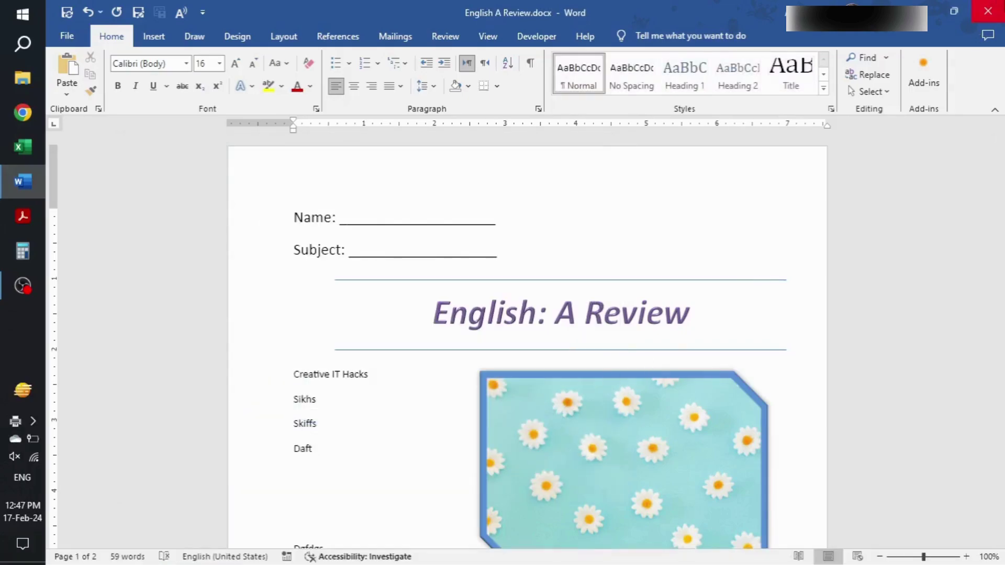
# Close Word and open English A Review.pdf from Documents in File Explorer
pyautogui.click(988, 11)
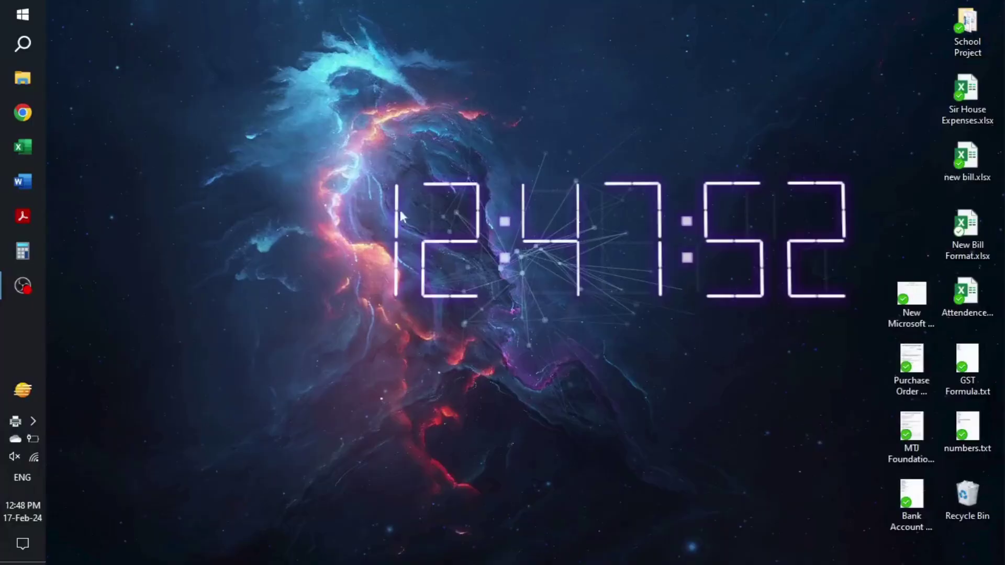
pyautogui.click(23, 78)
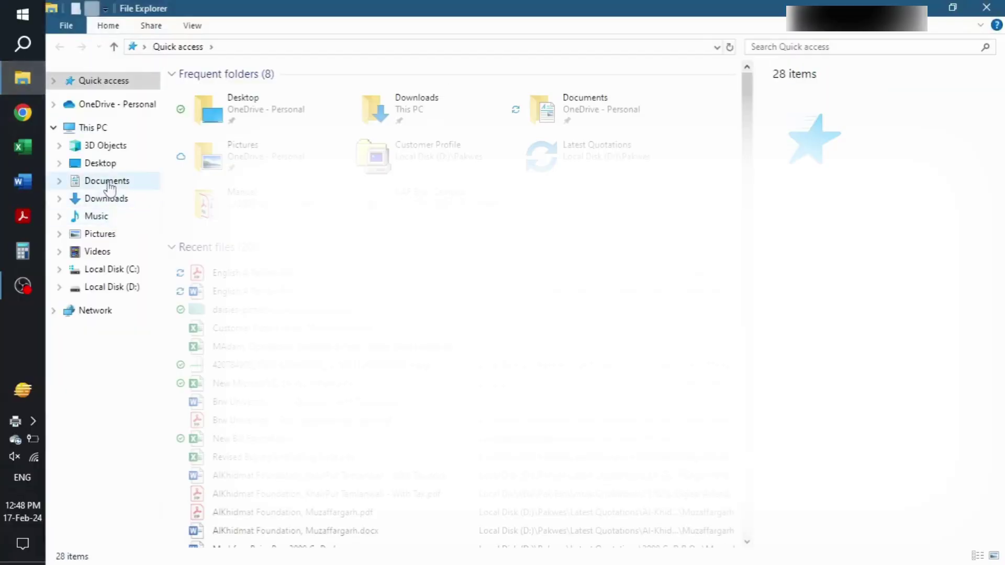
pyautogui.click(107, 181)
pyautogui.click(249, 230)
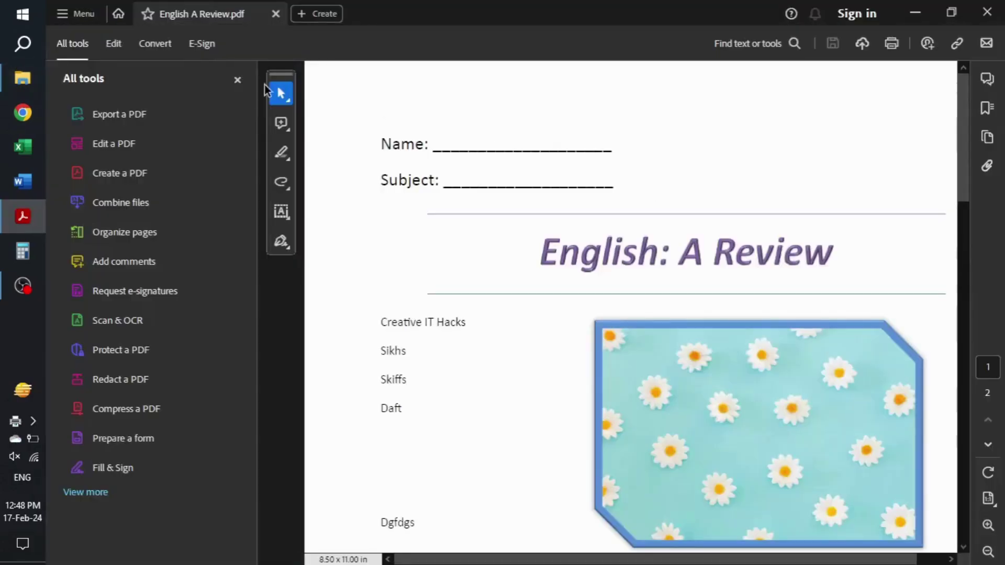
# Hide the All tools pane and scroll through both pages of English A Review.pdf
pyautogui.click(236, 81)
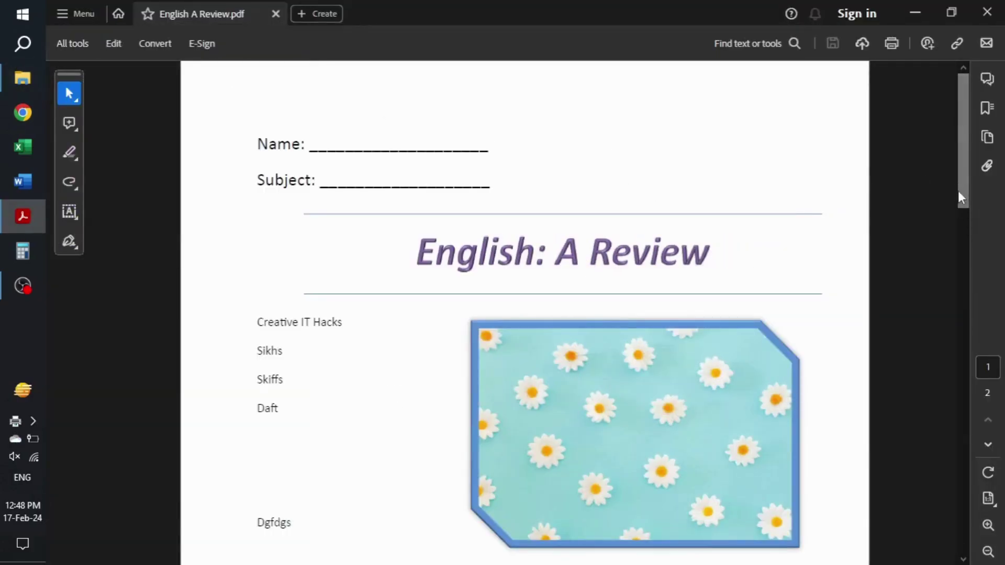
pyautogui.scroll(-5, 962, 187)
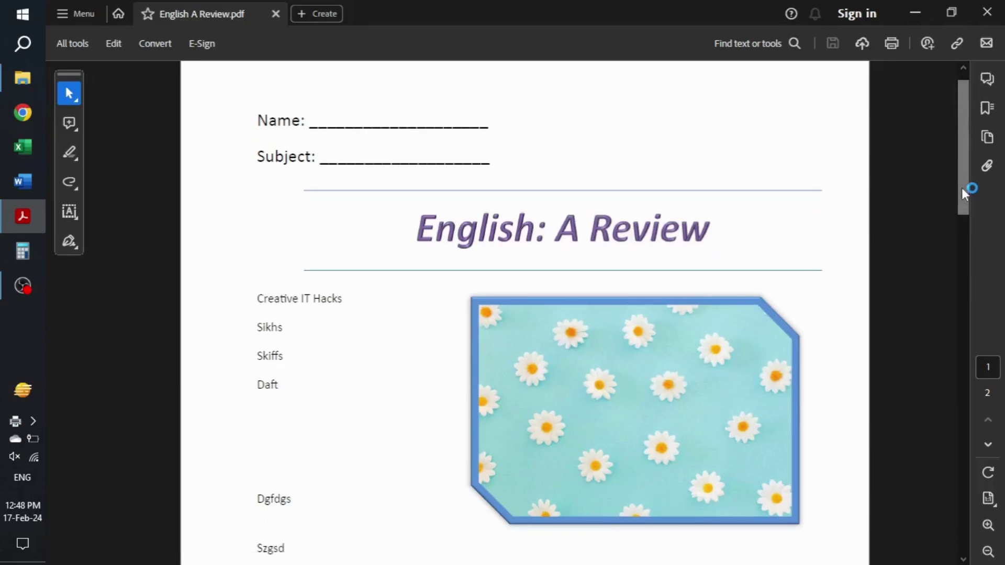
pyautogui.moveTo(965, 213); pyautogui.dragTo(994, 84)
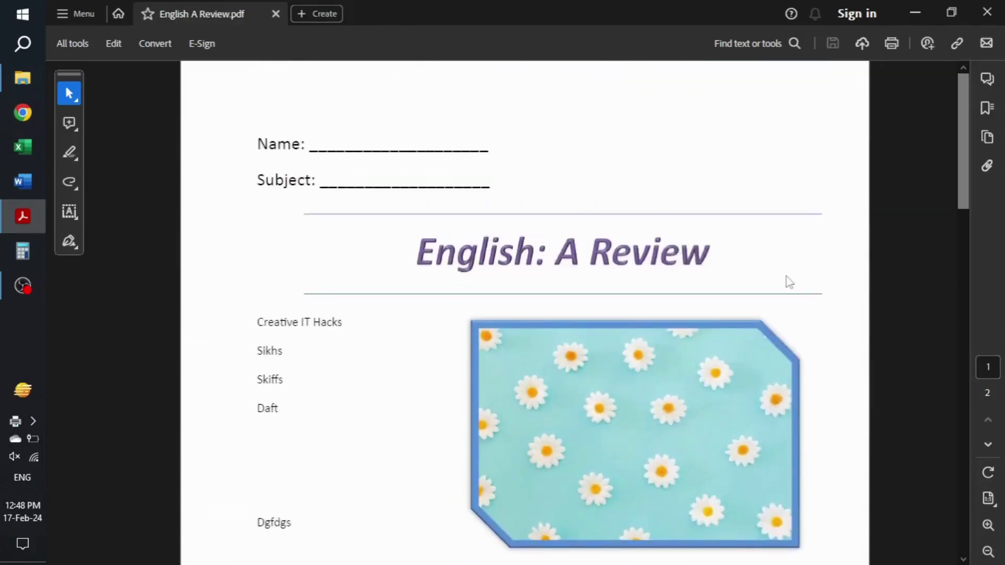
# Close Adobe Acrobat and the Documents File Explorer window to return to the desktop
pyautogui.click(1002, 6)
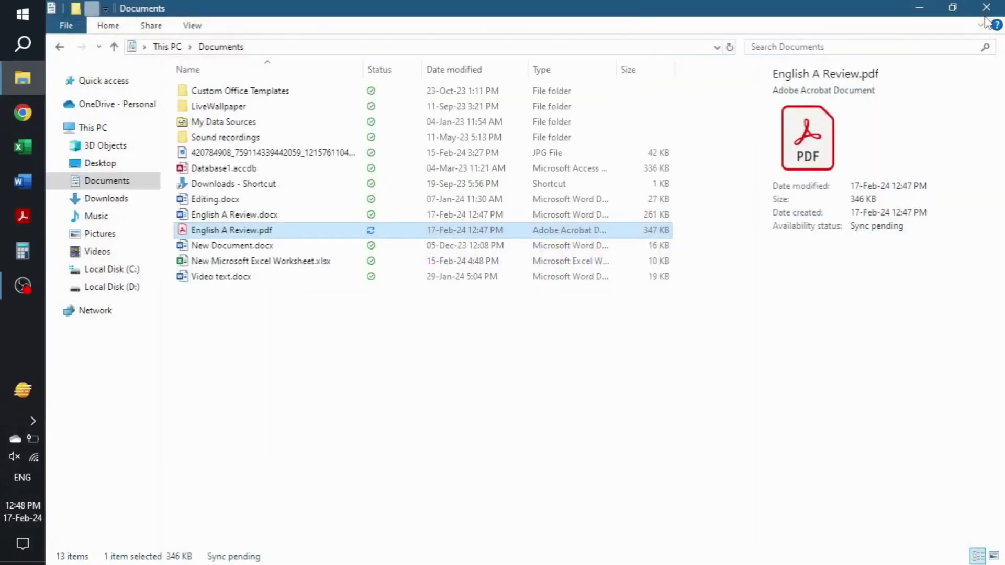
pyautogui.click(997, 6)
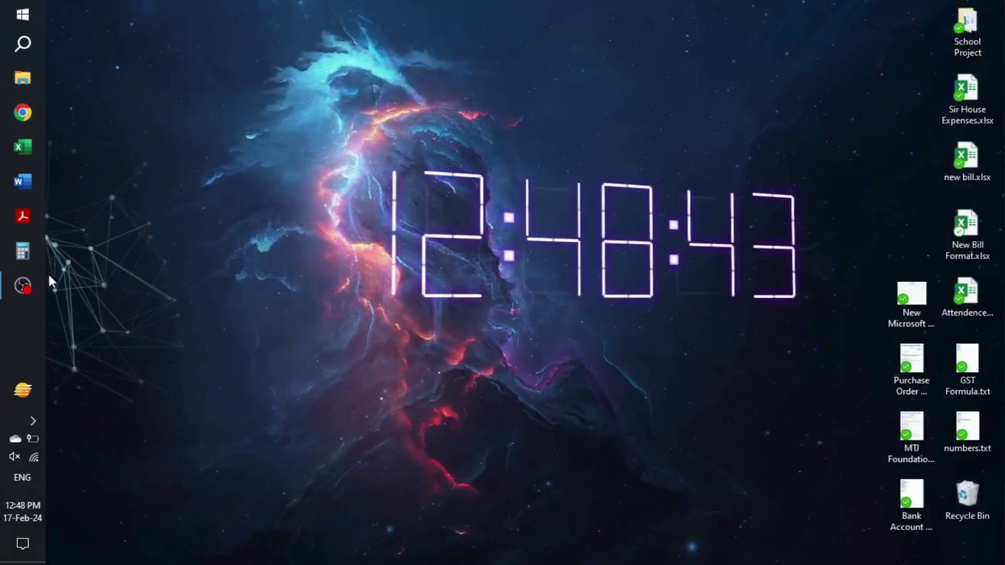